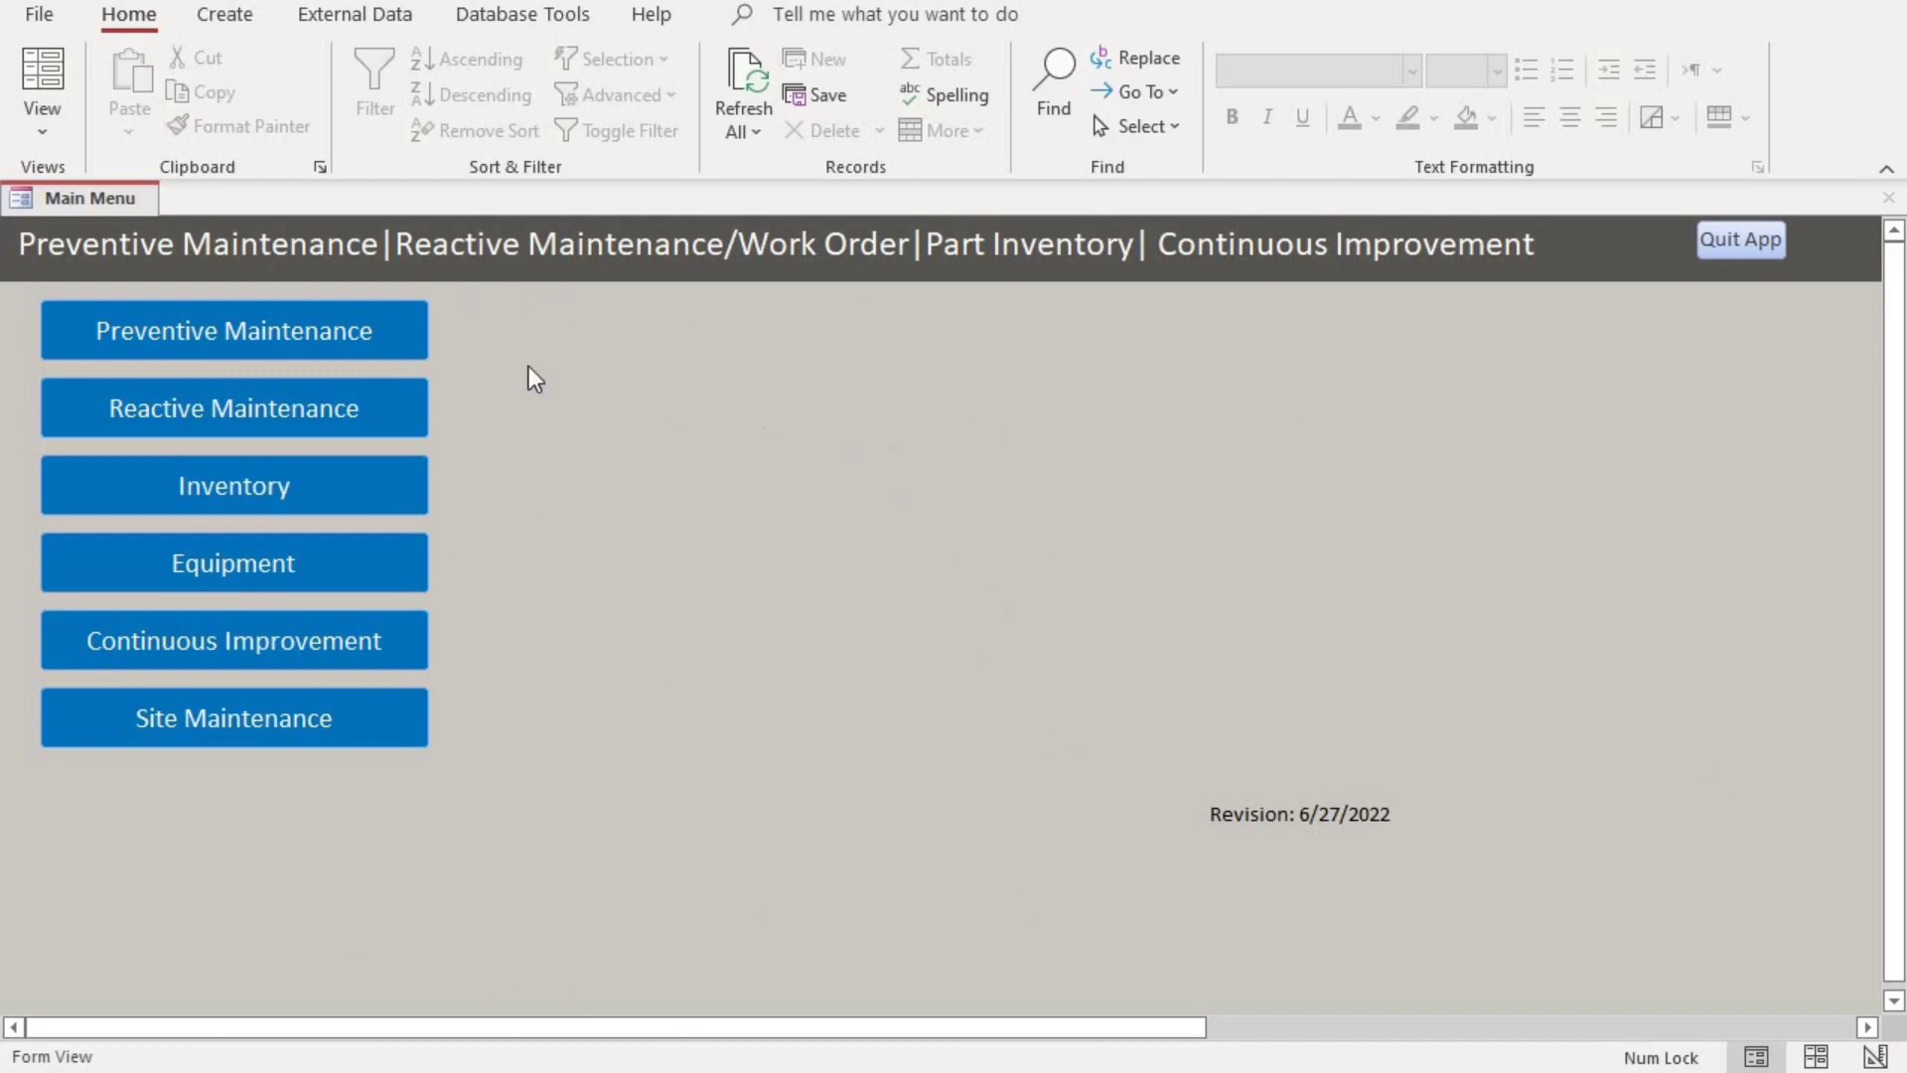
pyautogui.click(255, 340)
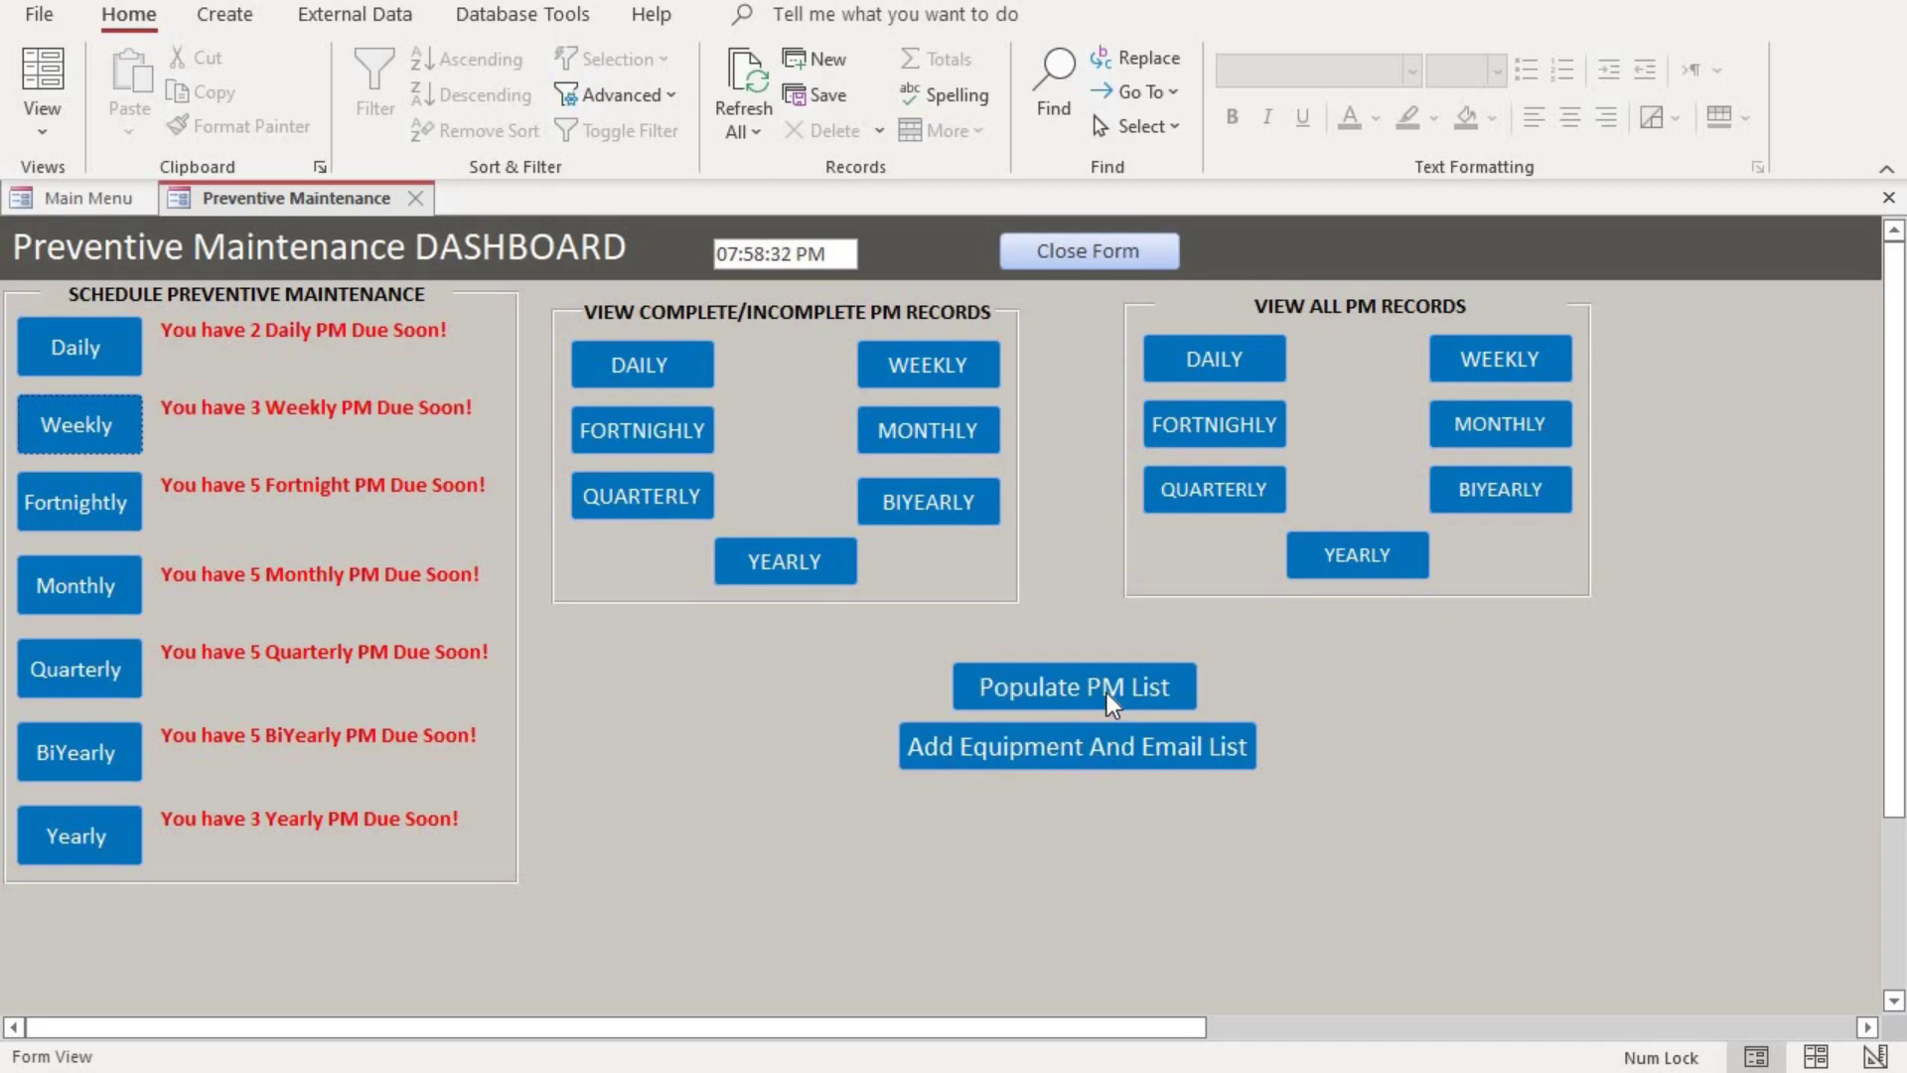
# Step: Open the equipment and email list form and paste two reminder e-mail addresses into Email
pyautogui.click(1069, 752)
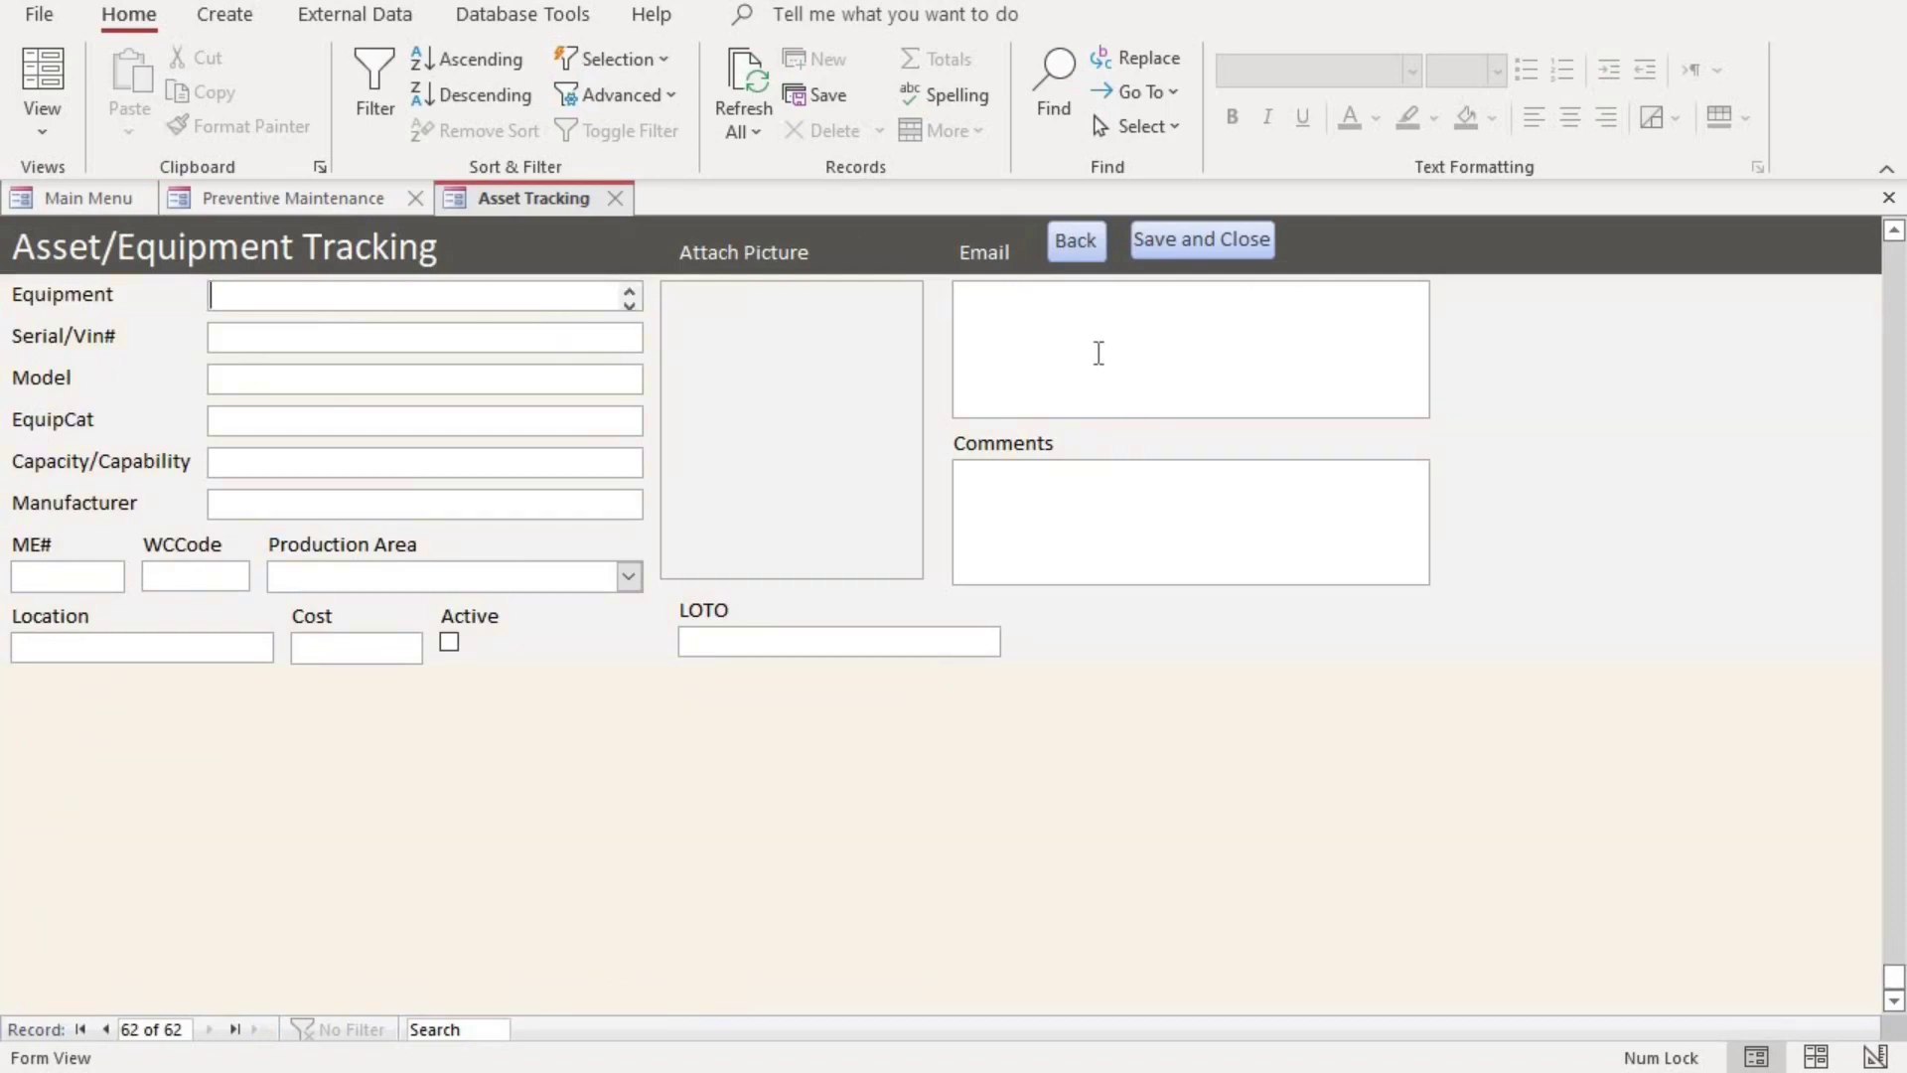
pyautogui.click(1099, 352)
pyautogui.hotkey('ctrl', 'v')
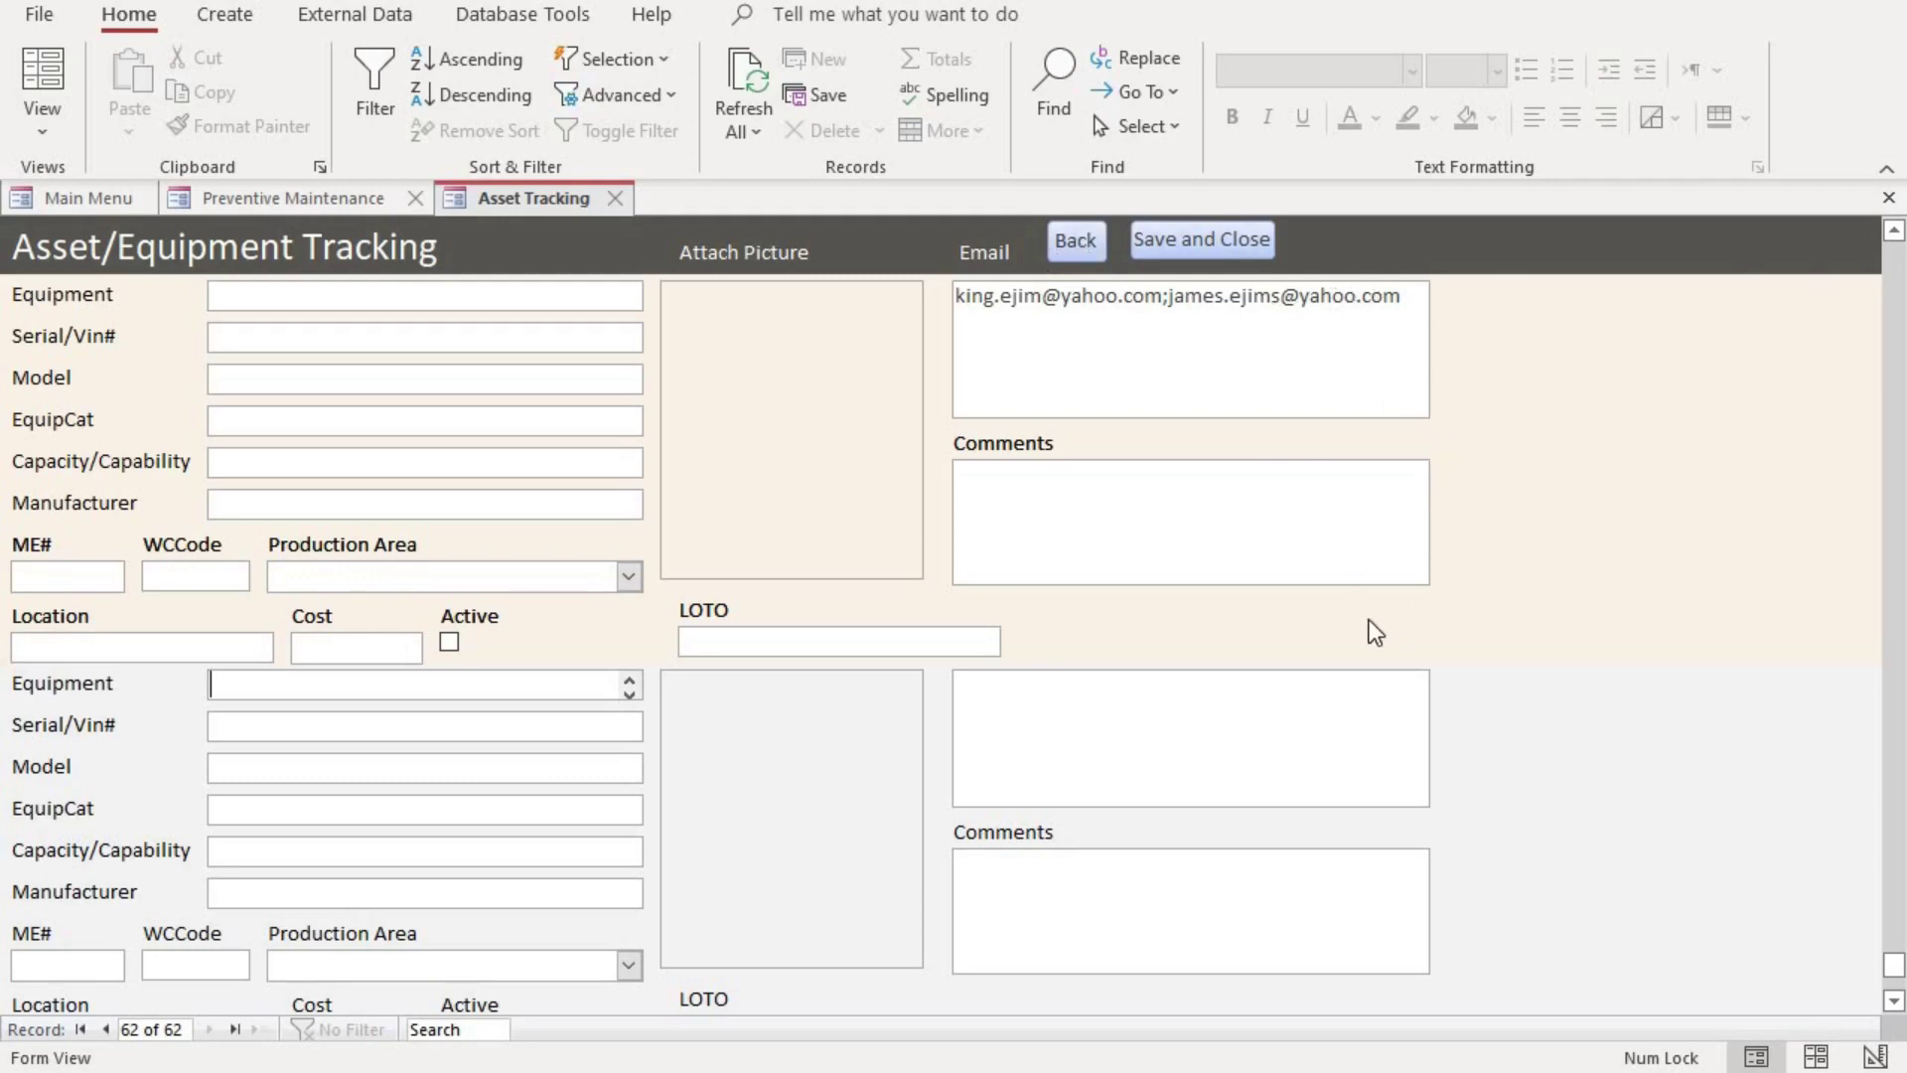
# Step: Save and close the email list, then open the Populate PM List form
pyautogui.click(1163, 251)
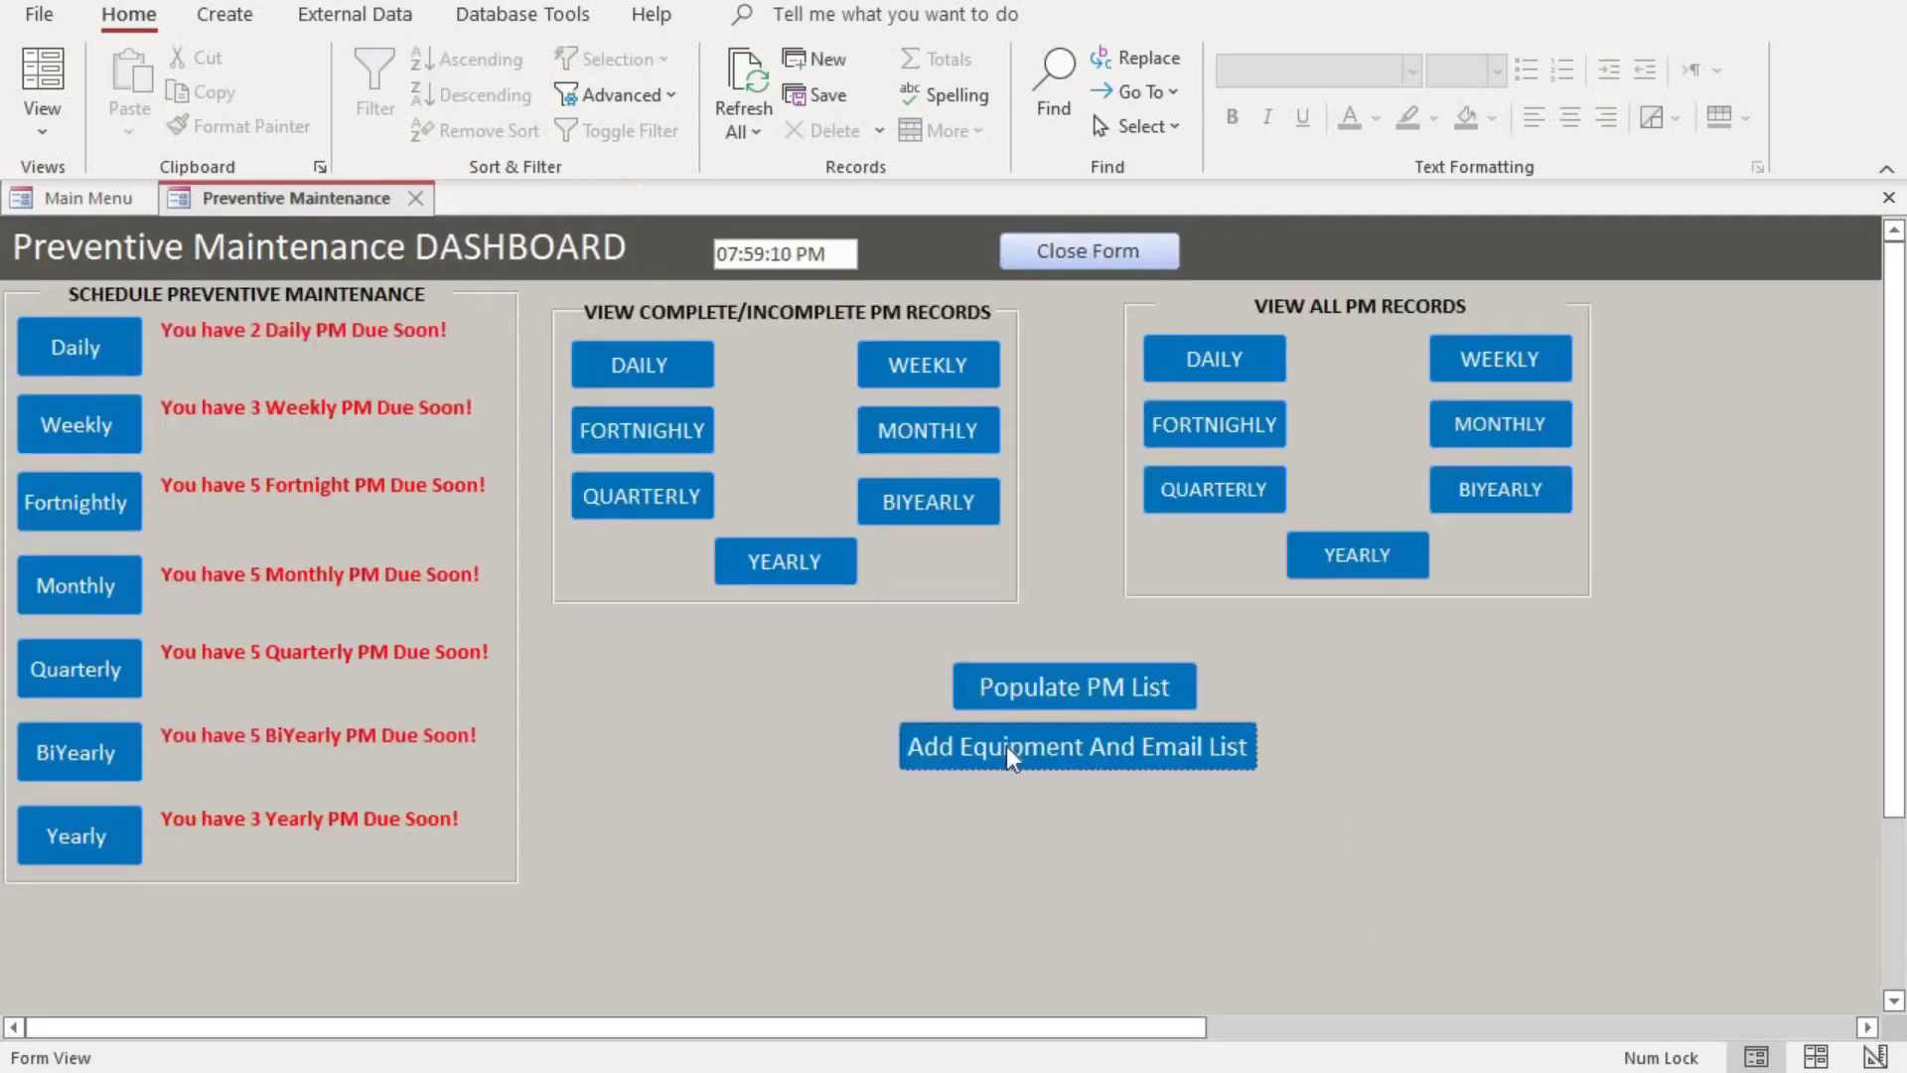
pyautogui.click(1020, 687)
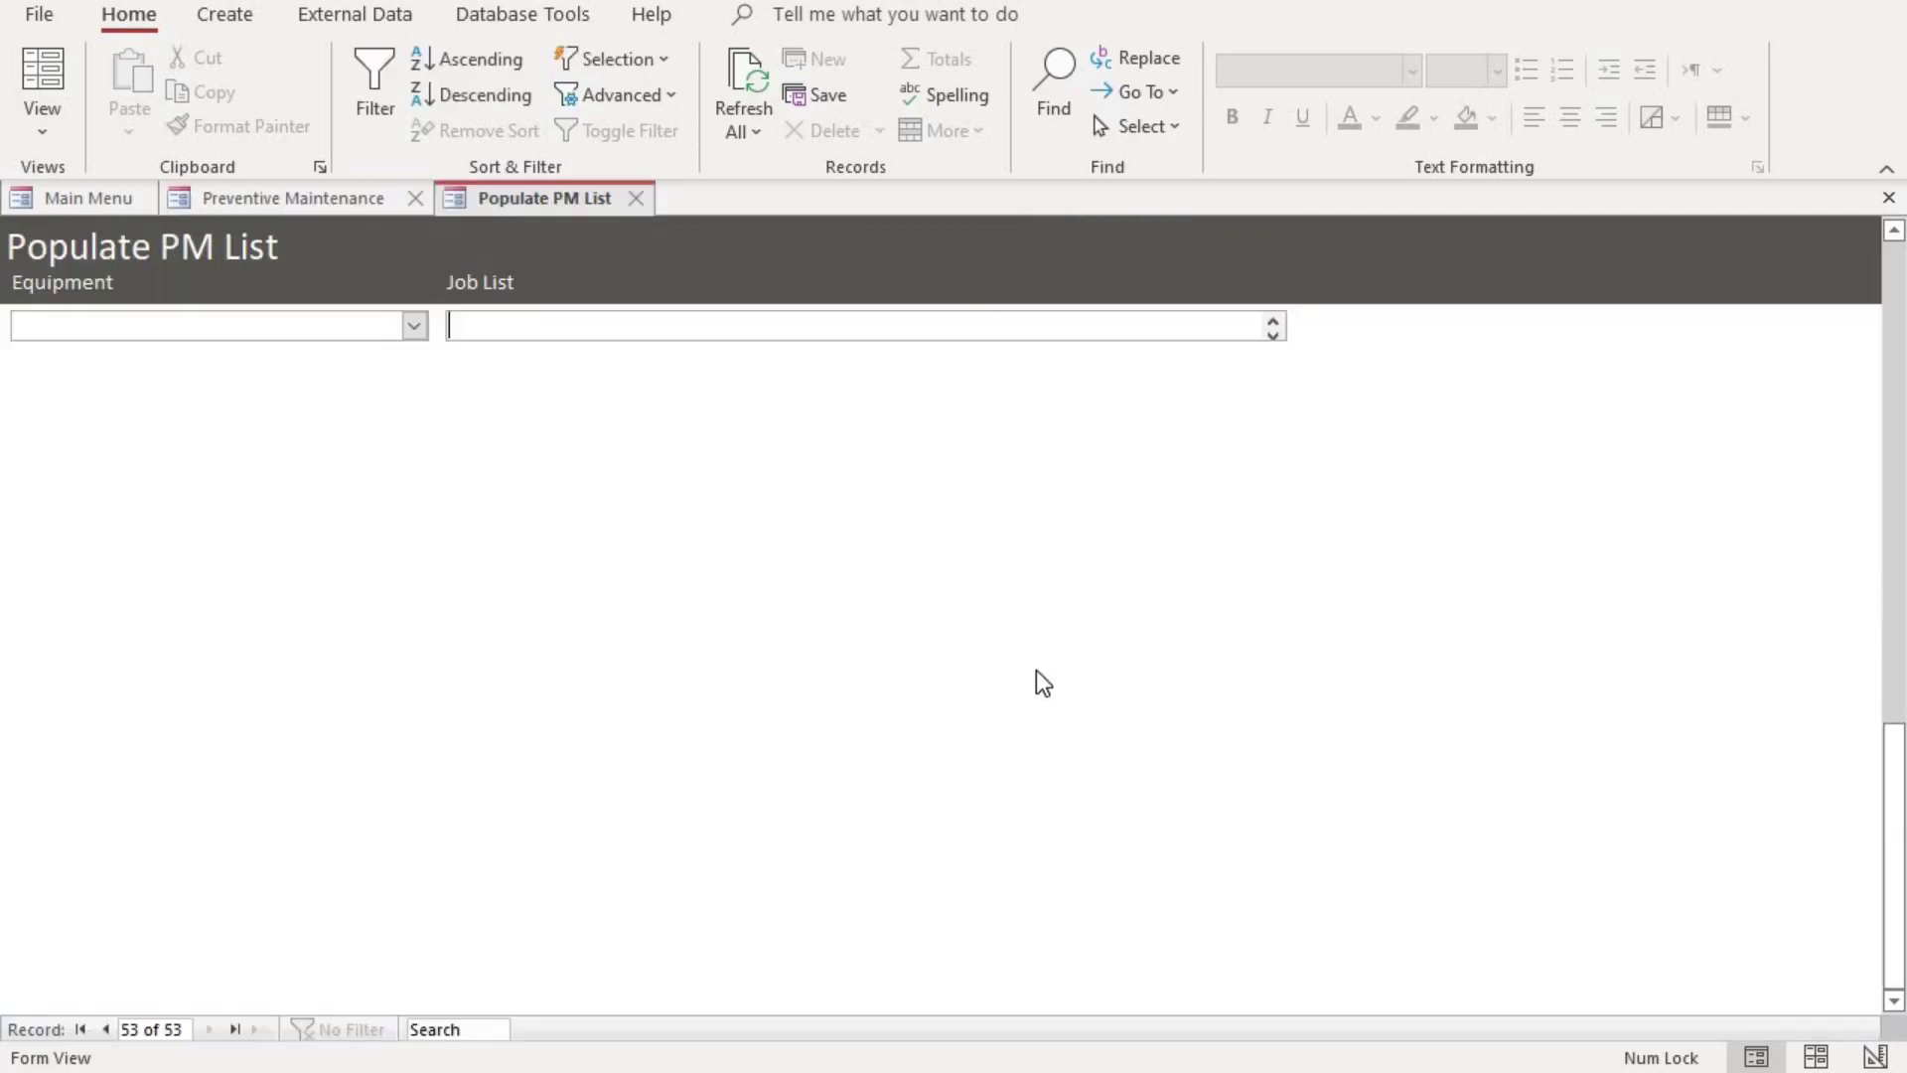
pyautogui.scroll(-2, 779, 570)
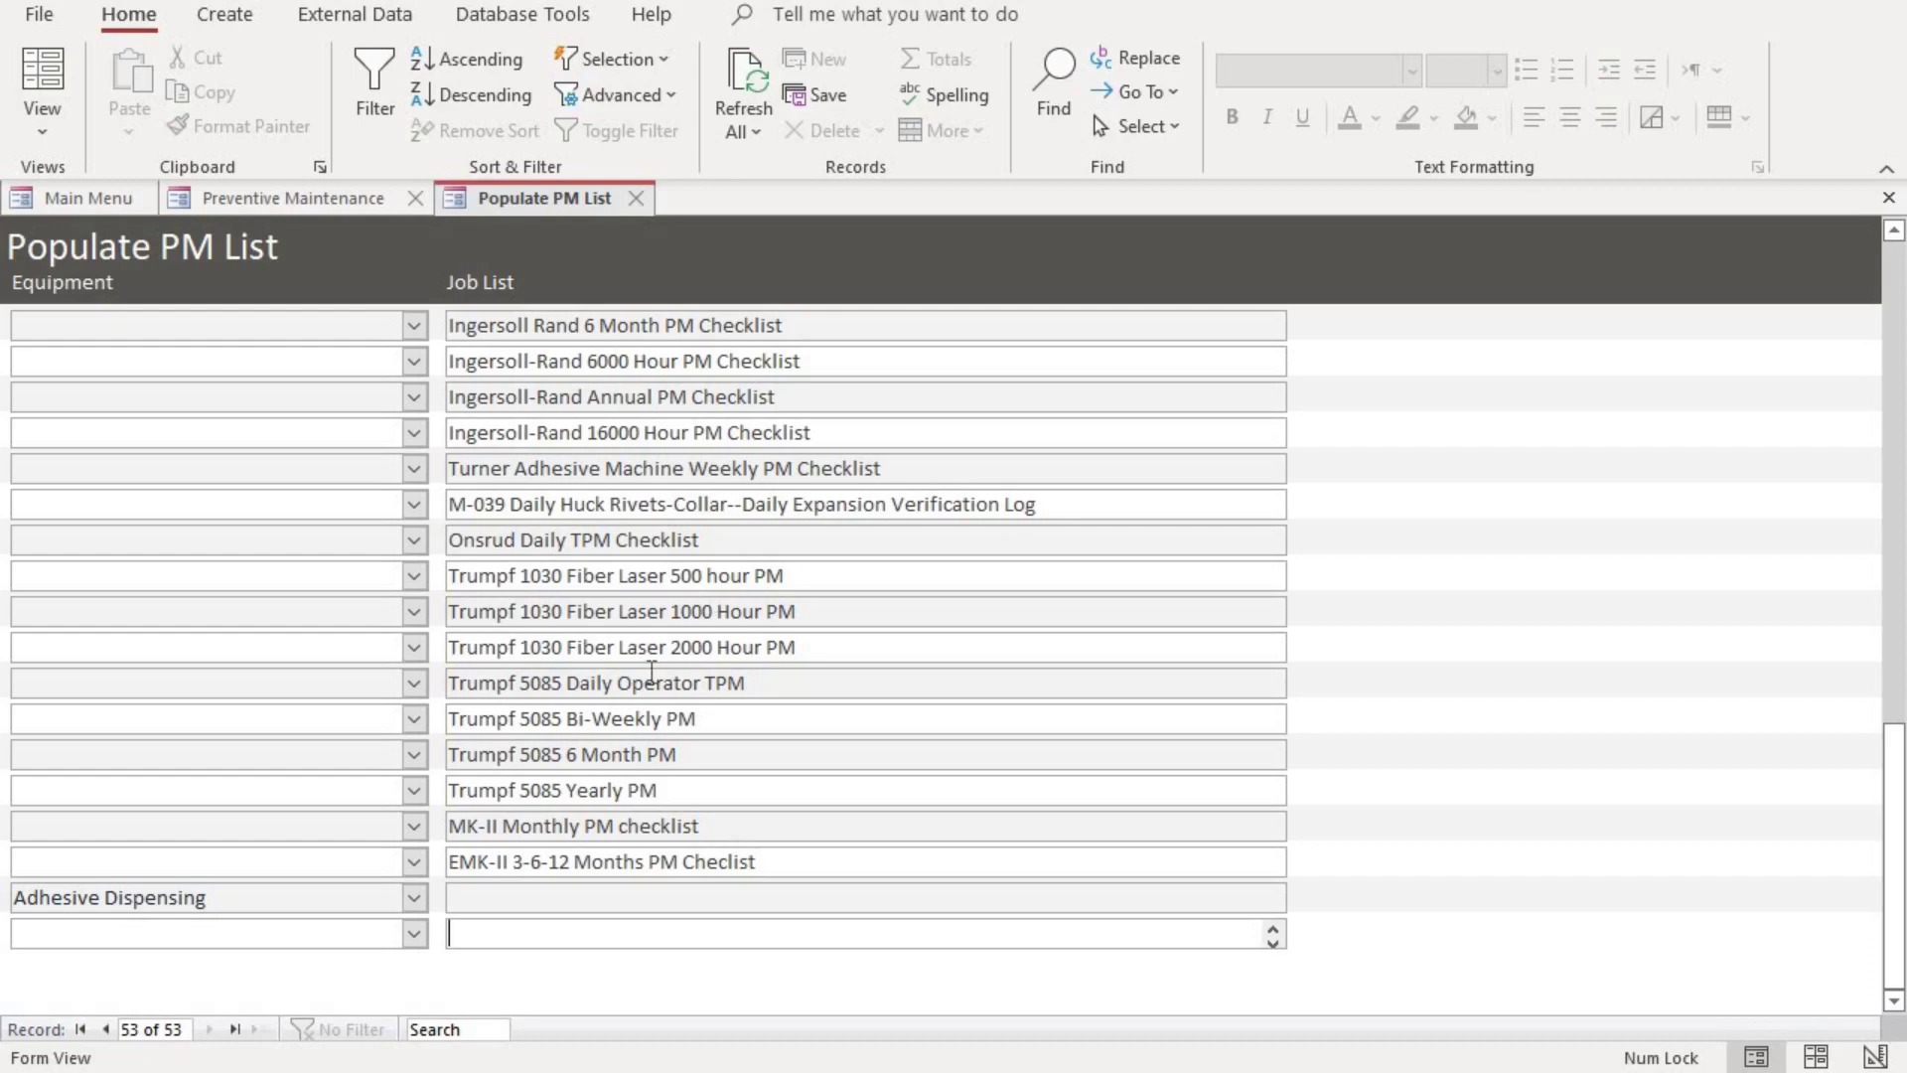
# Step: Assign HUCK- POWERIG HYD UNIT0652, Amada HFB, Acies Laser / Punch and 24' Blade - 2 HP59 to MK-II, Trumpf 1030 1000 Hour, Bi-Weekly and Onsrud rows
pyautogui.click(418, 823)
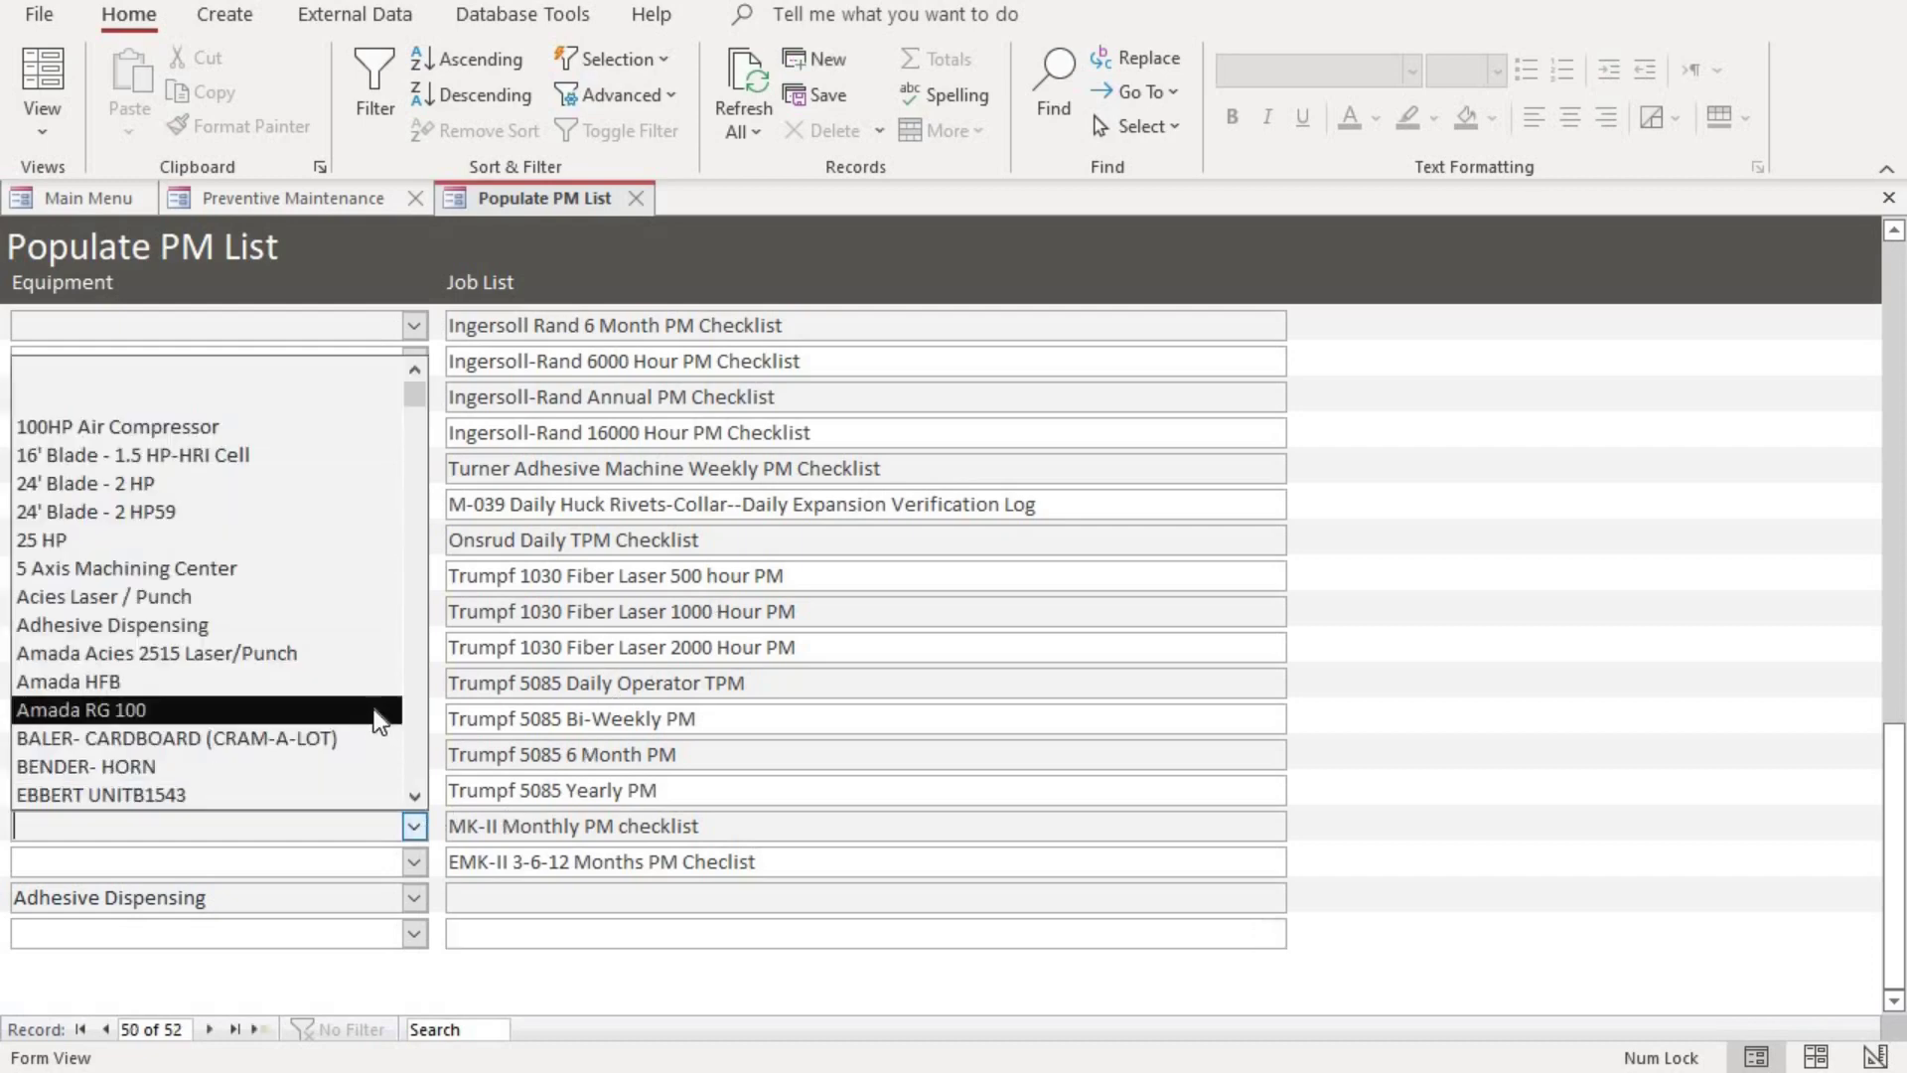
pyautogui.click(380, 710)
pyautogui.click(416, 823)
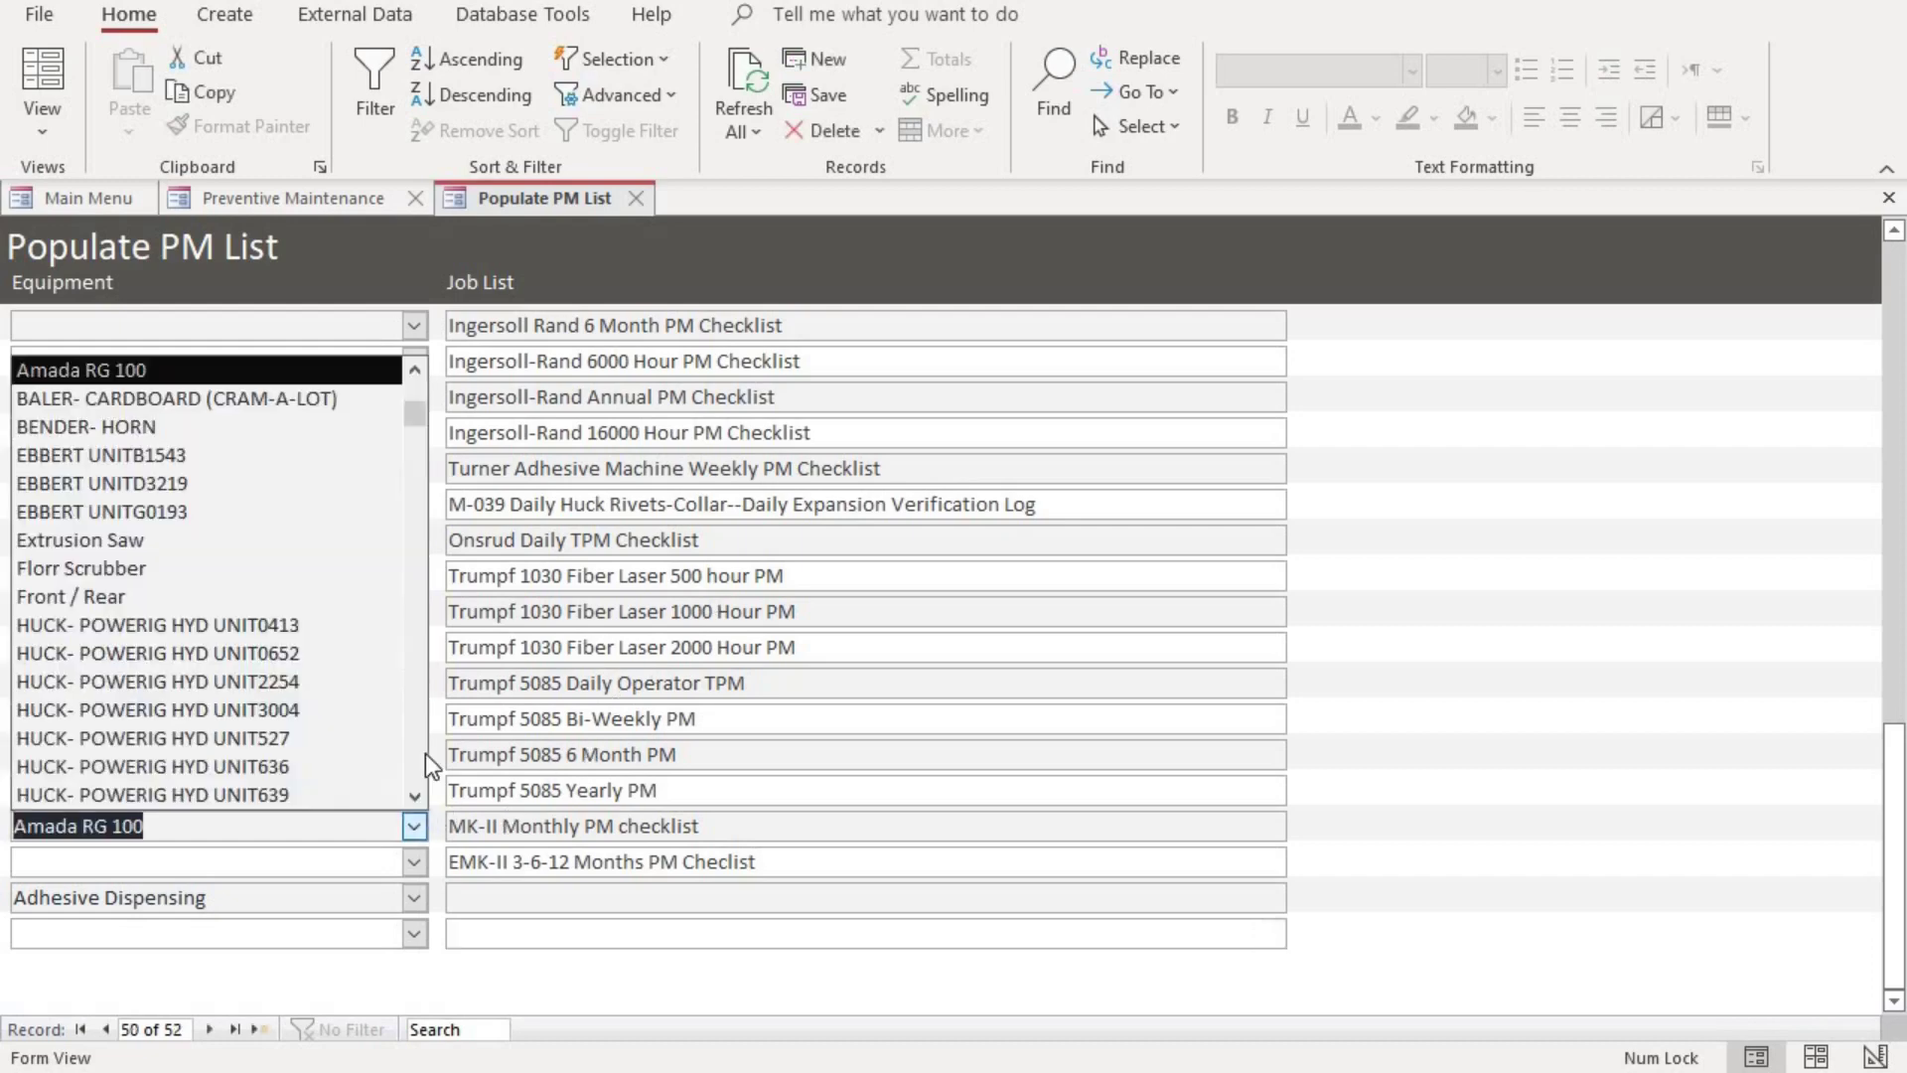
pyautogui.click(298, 652)
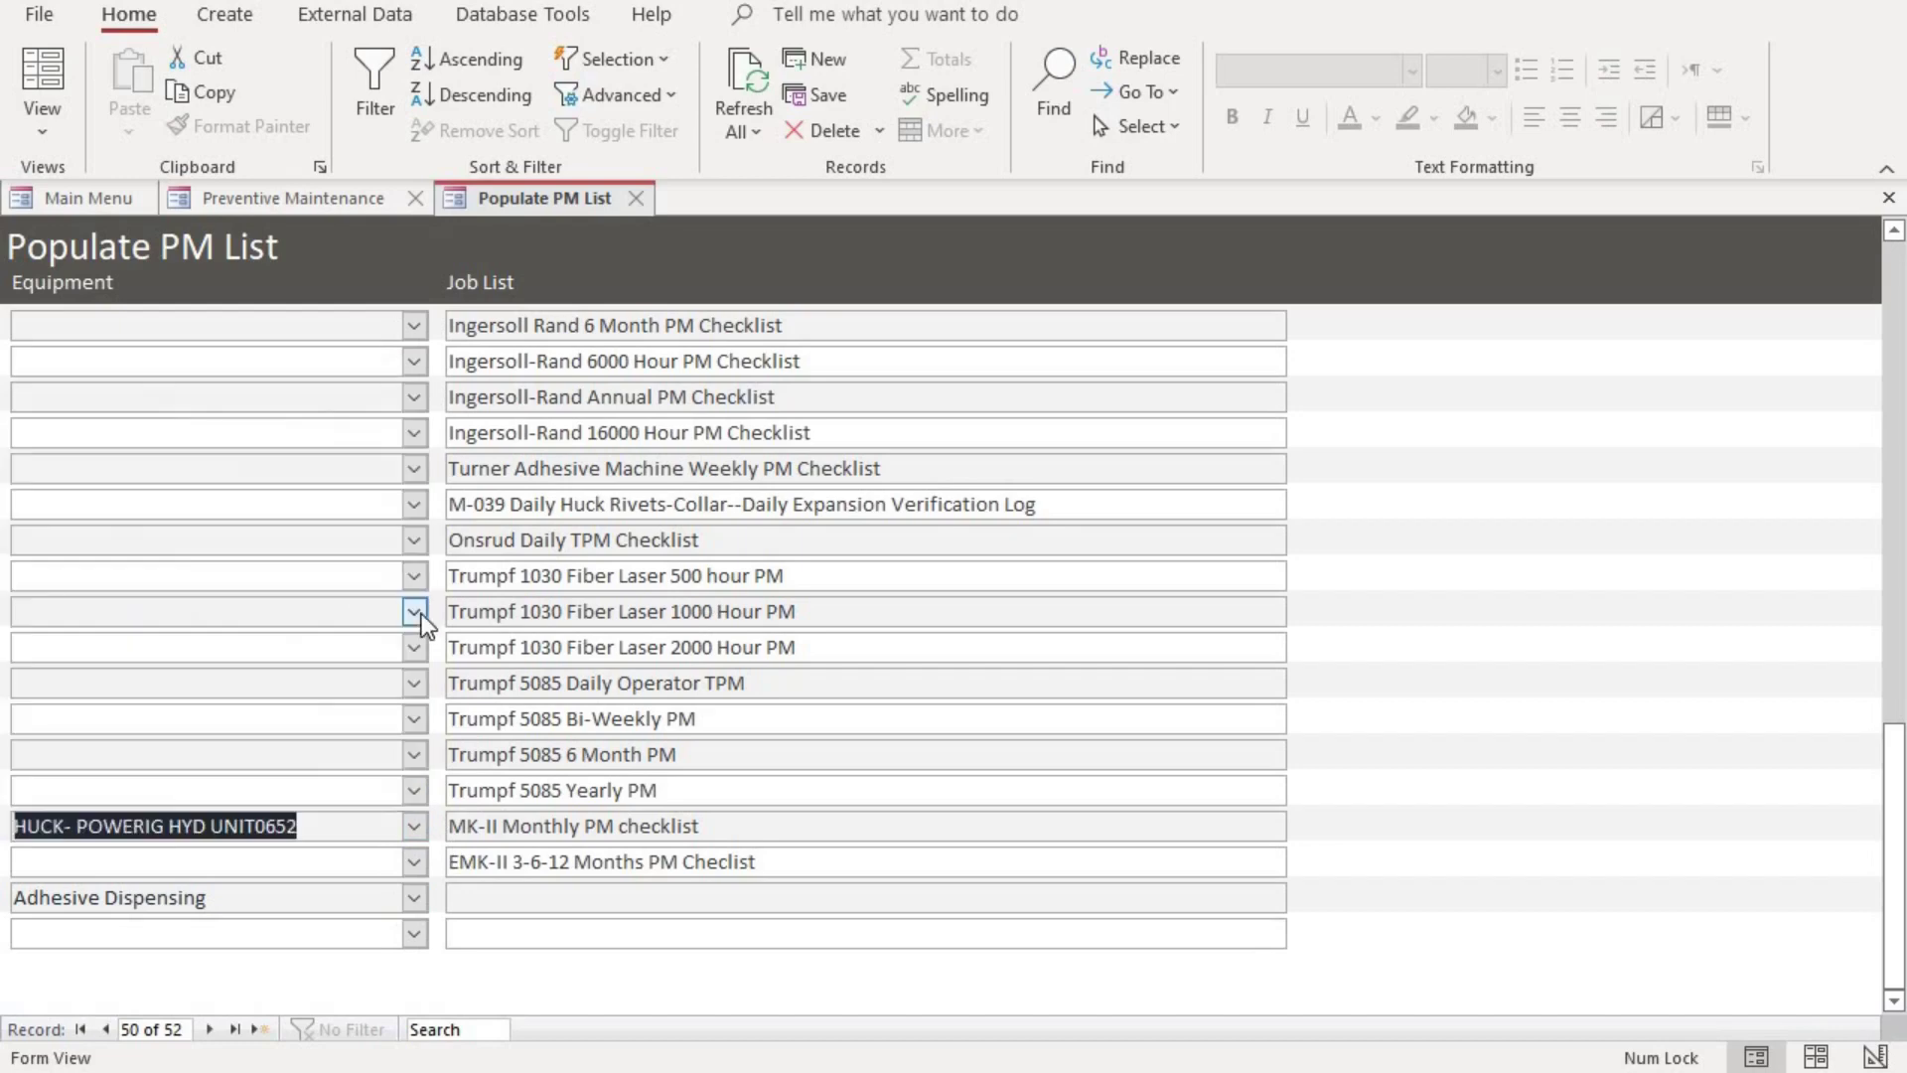
pyautogui.click(414, 611)
pyautogui.click(305, 467)
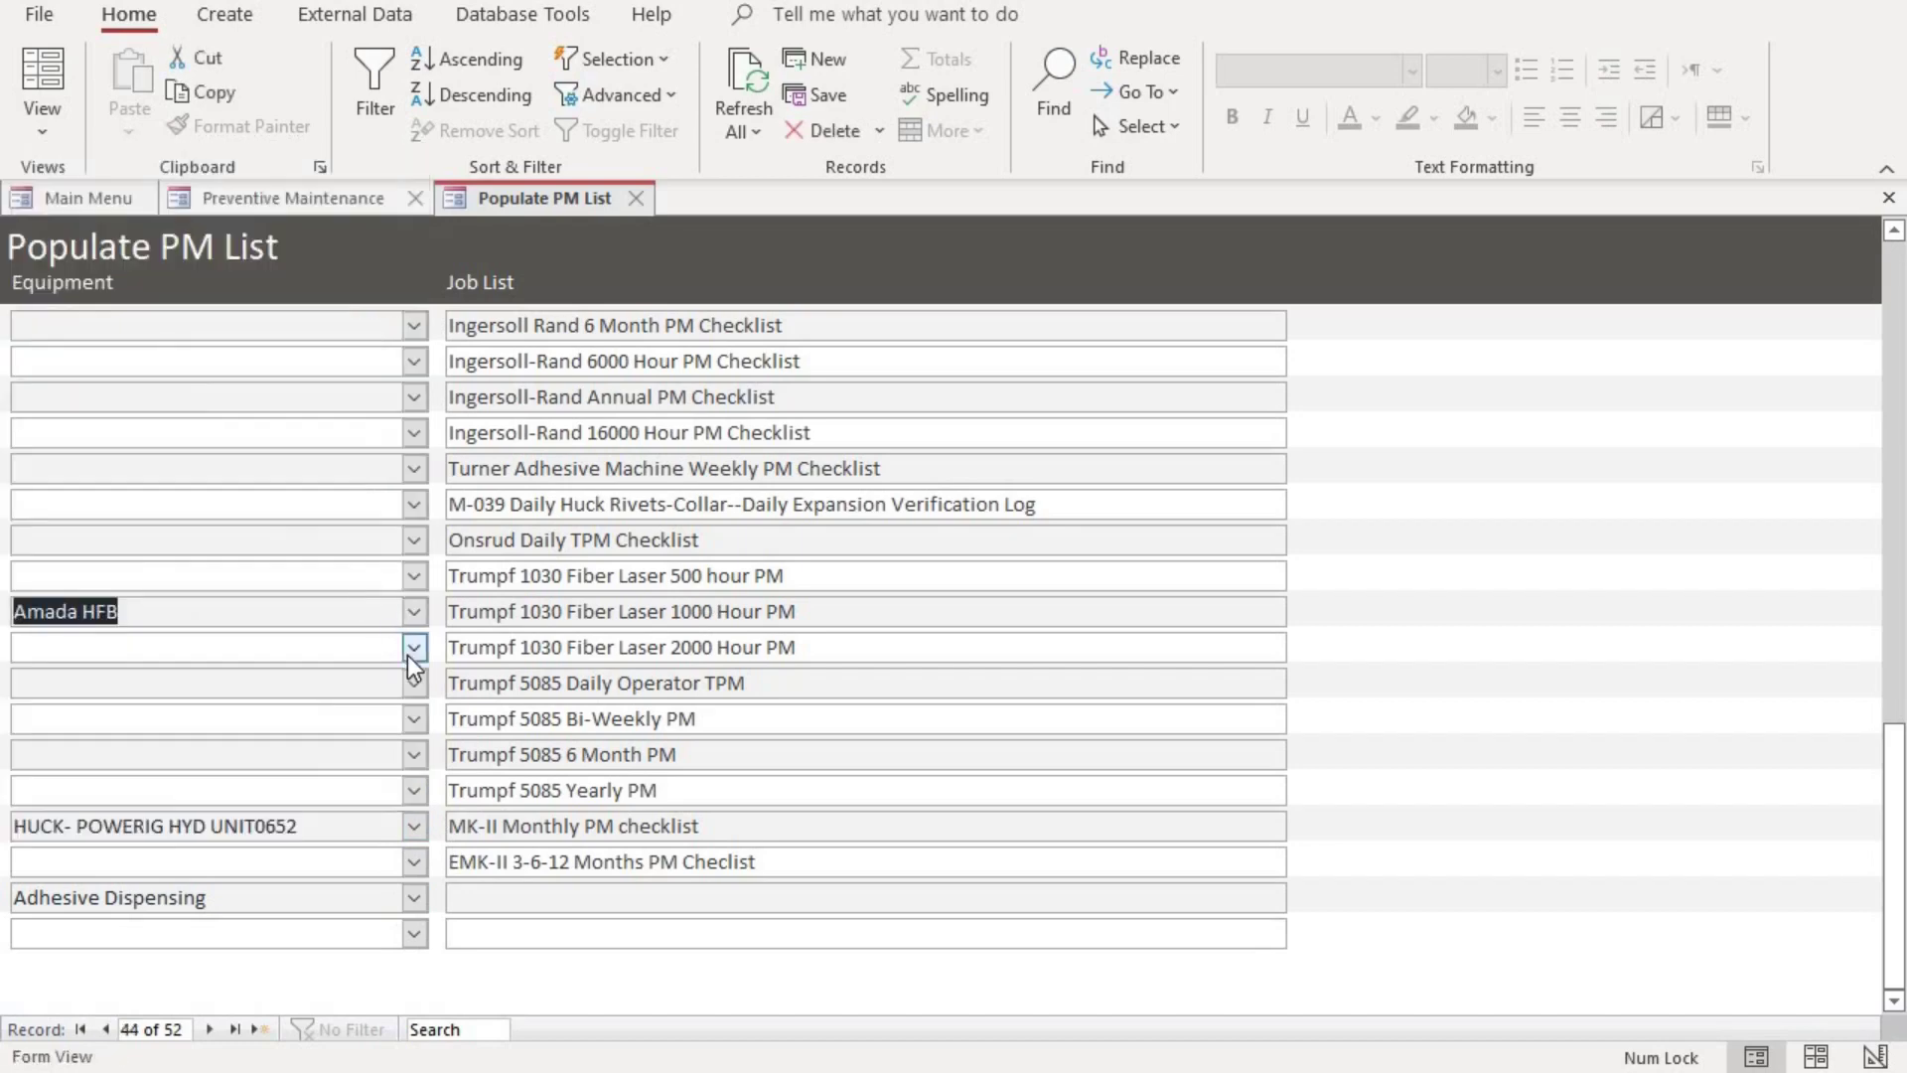
pyautogui.click(415, 647)
pyautogui.click(412, 720)
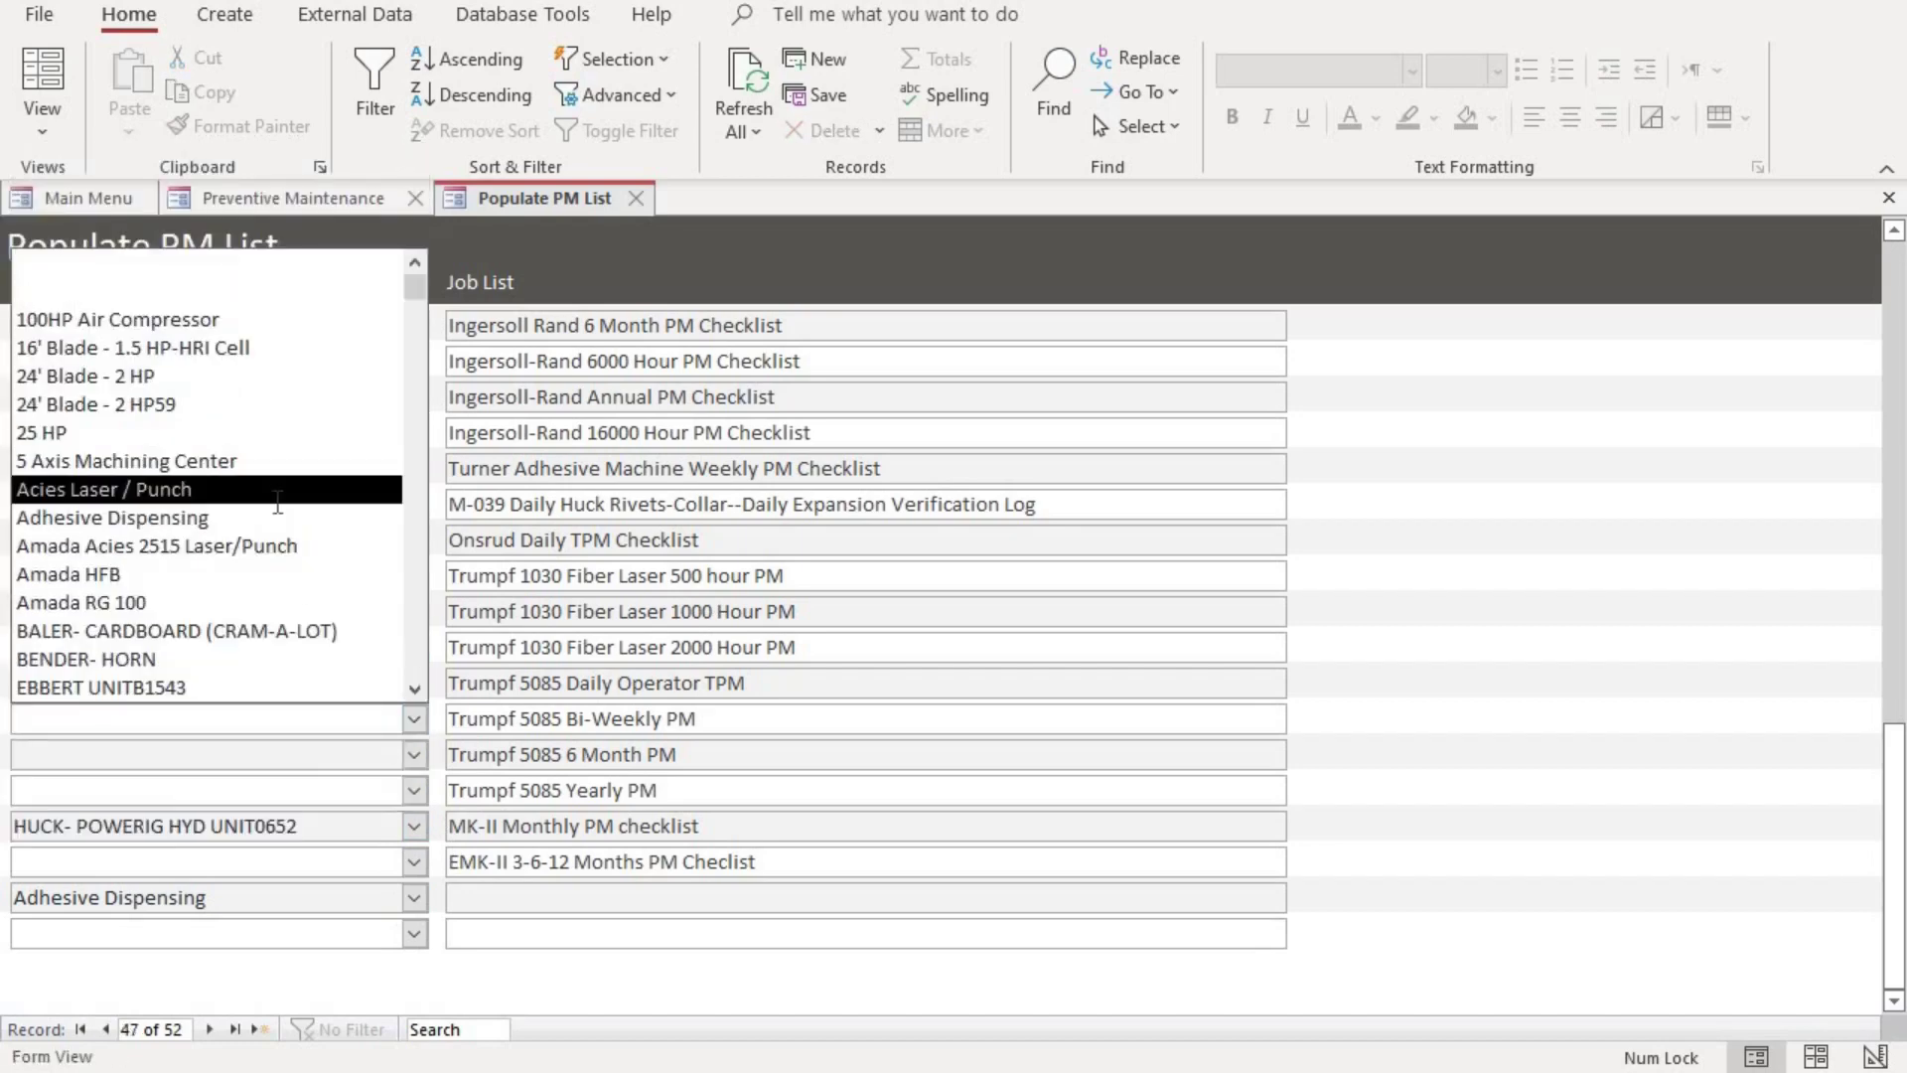
pyautogui.click(378, 489)
pyautogui.click(414, 541)
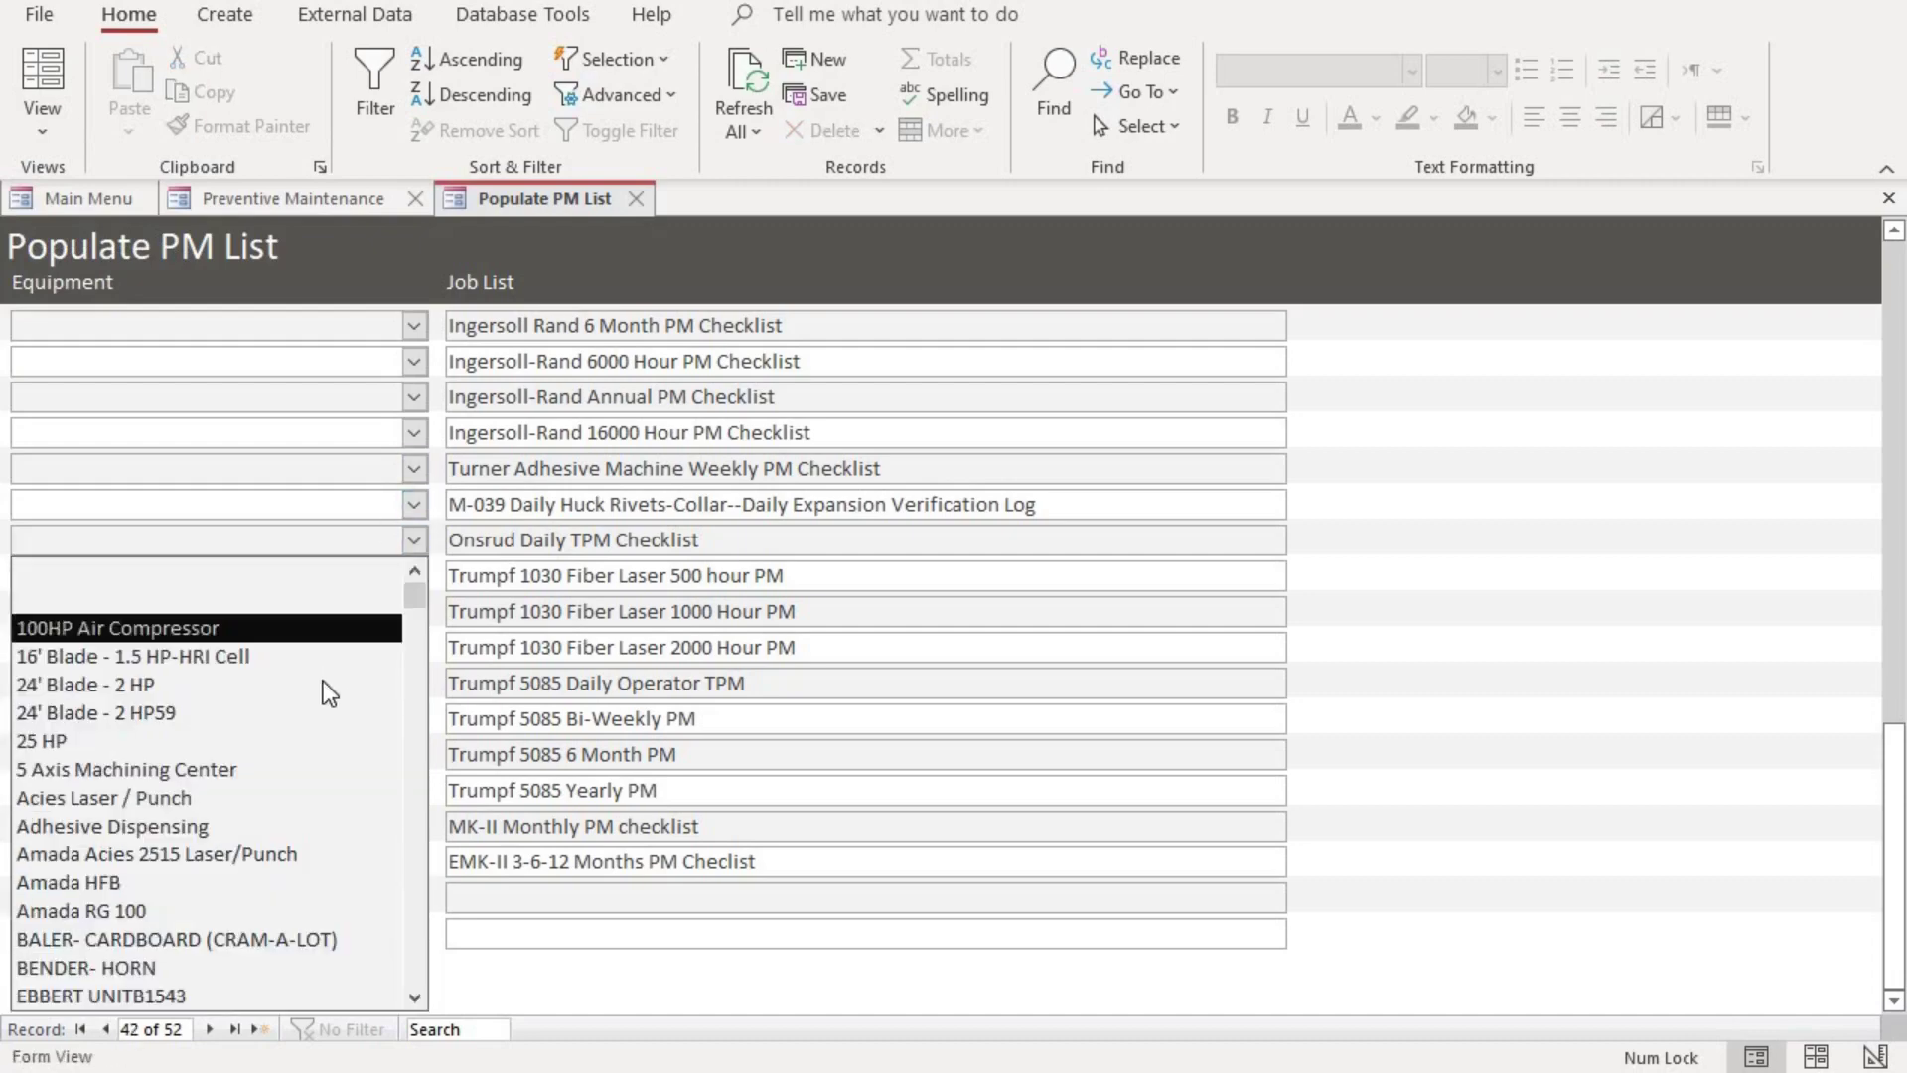
pyautogui.click(298, 711)
# Step: Assign 24' Blade - 2 HP, 25 HP, BALER- CARDBOARD and 5 Axis Machining Center to the remaining job rows
pyautogui.click(415, 467)
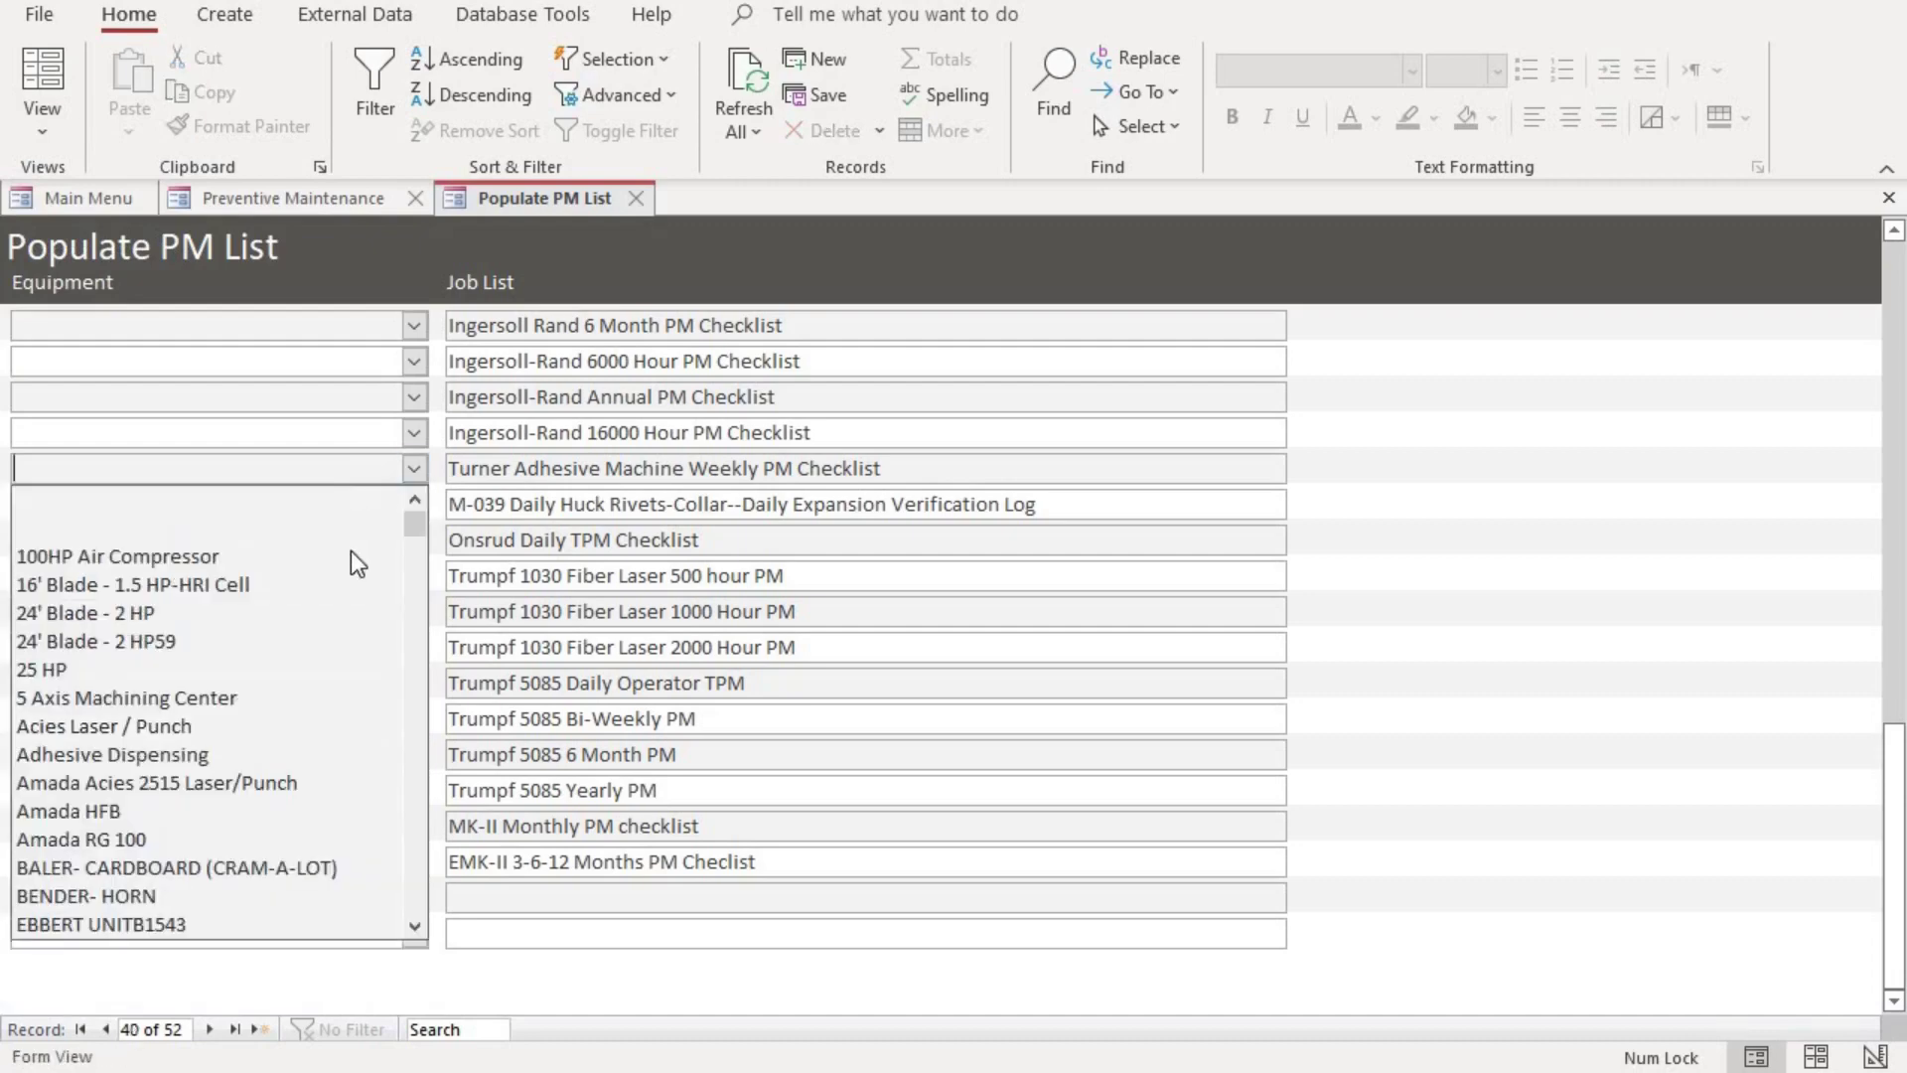
pyautogui.click(350, 611)
pyautogui.click(415, 432)
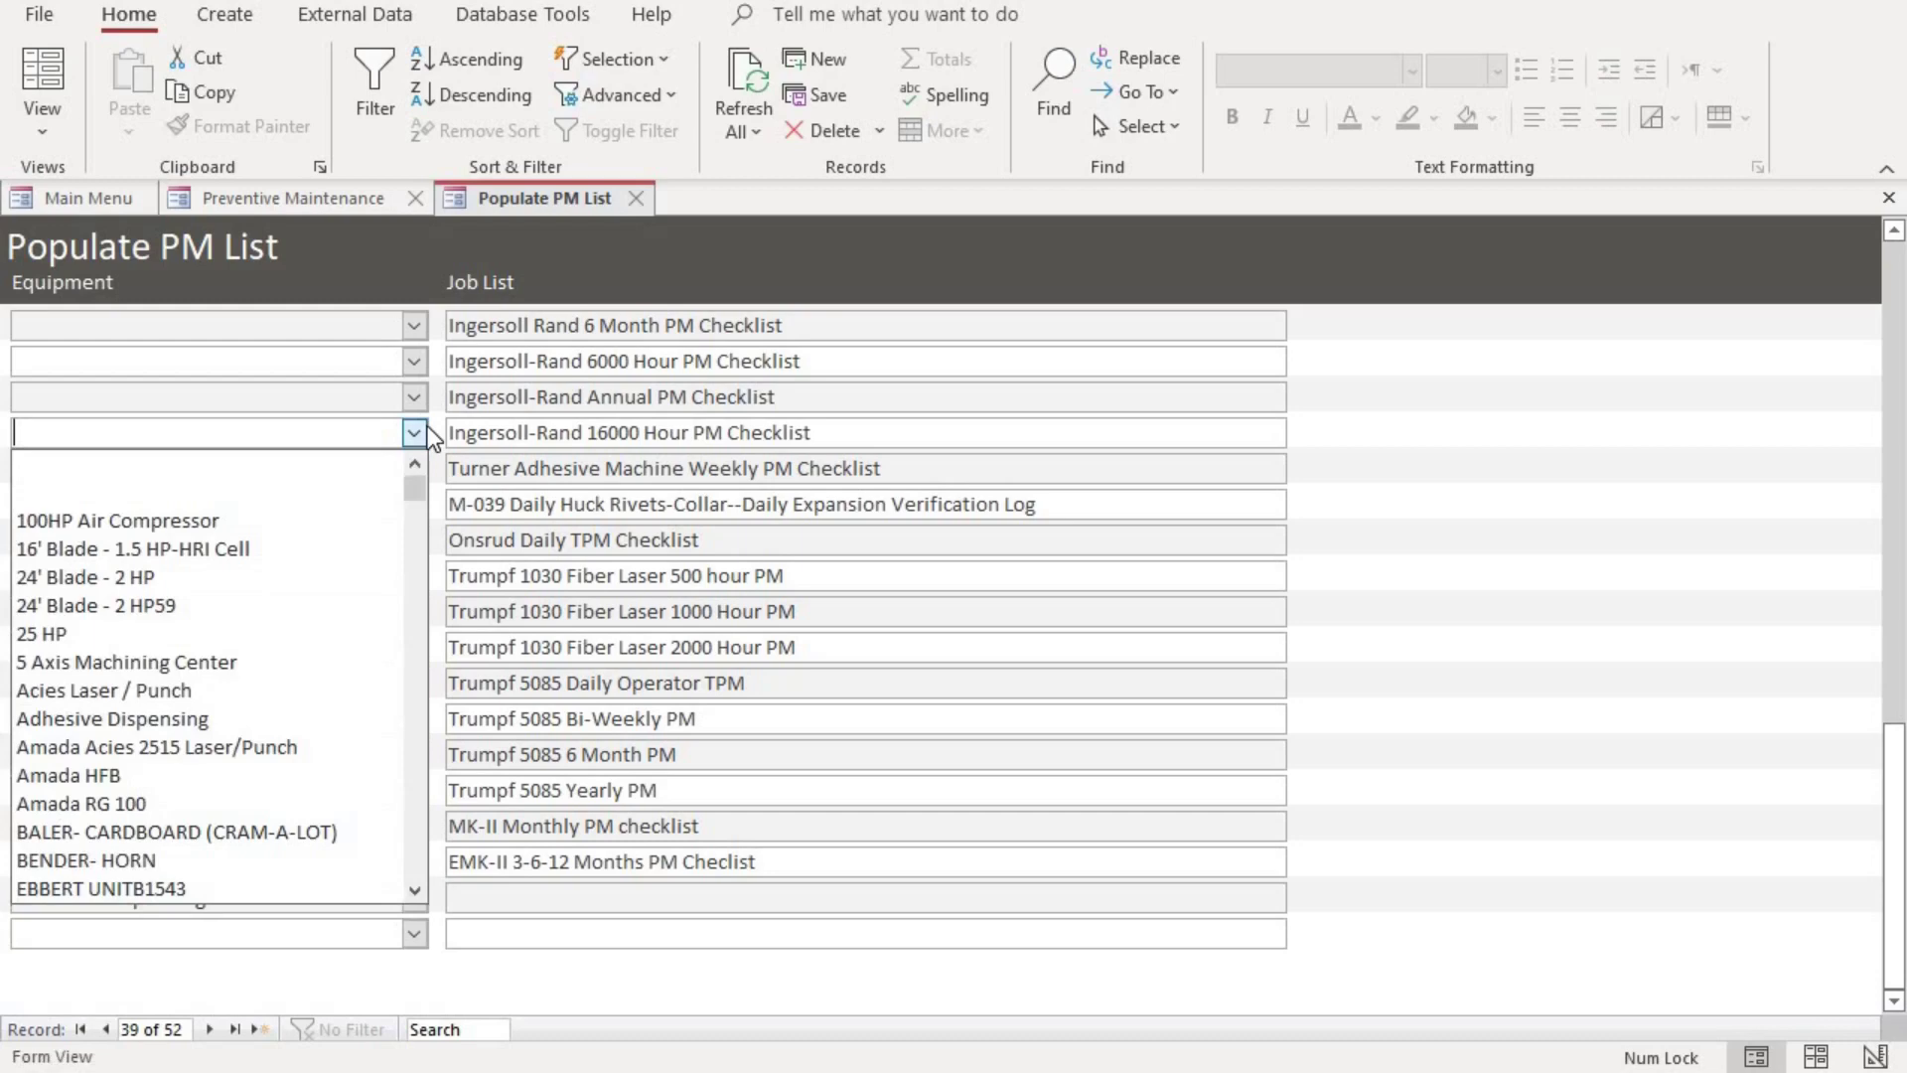
pyautogui.click(354, 630)
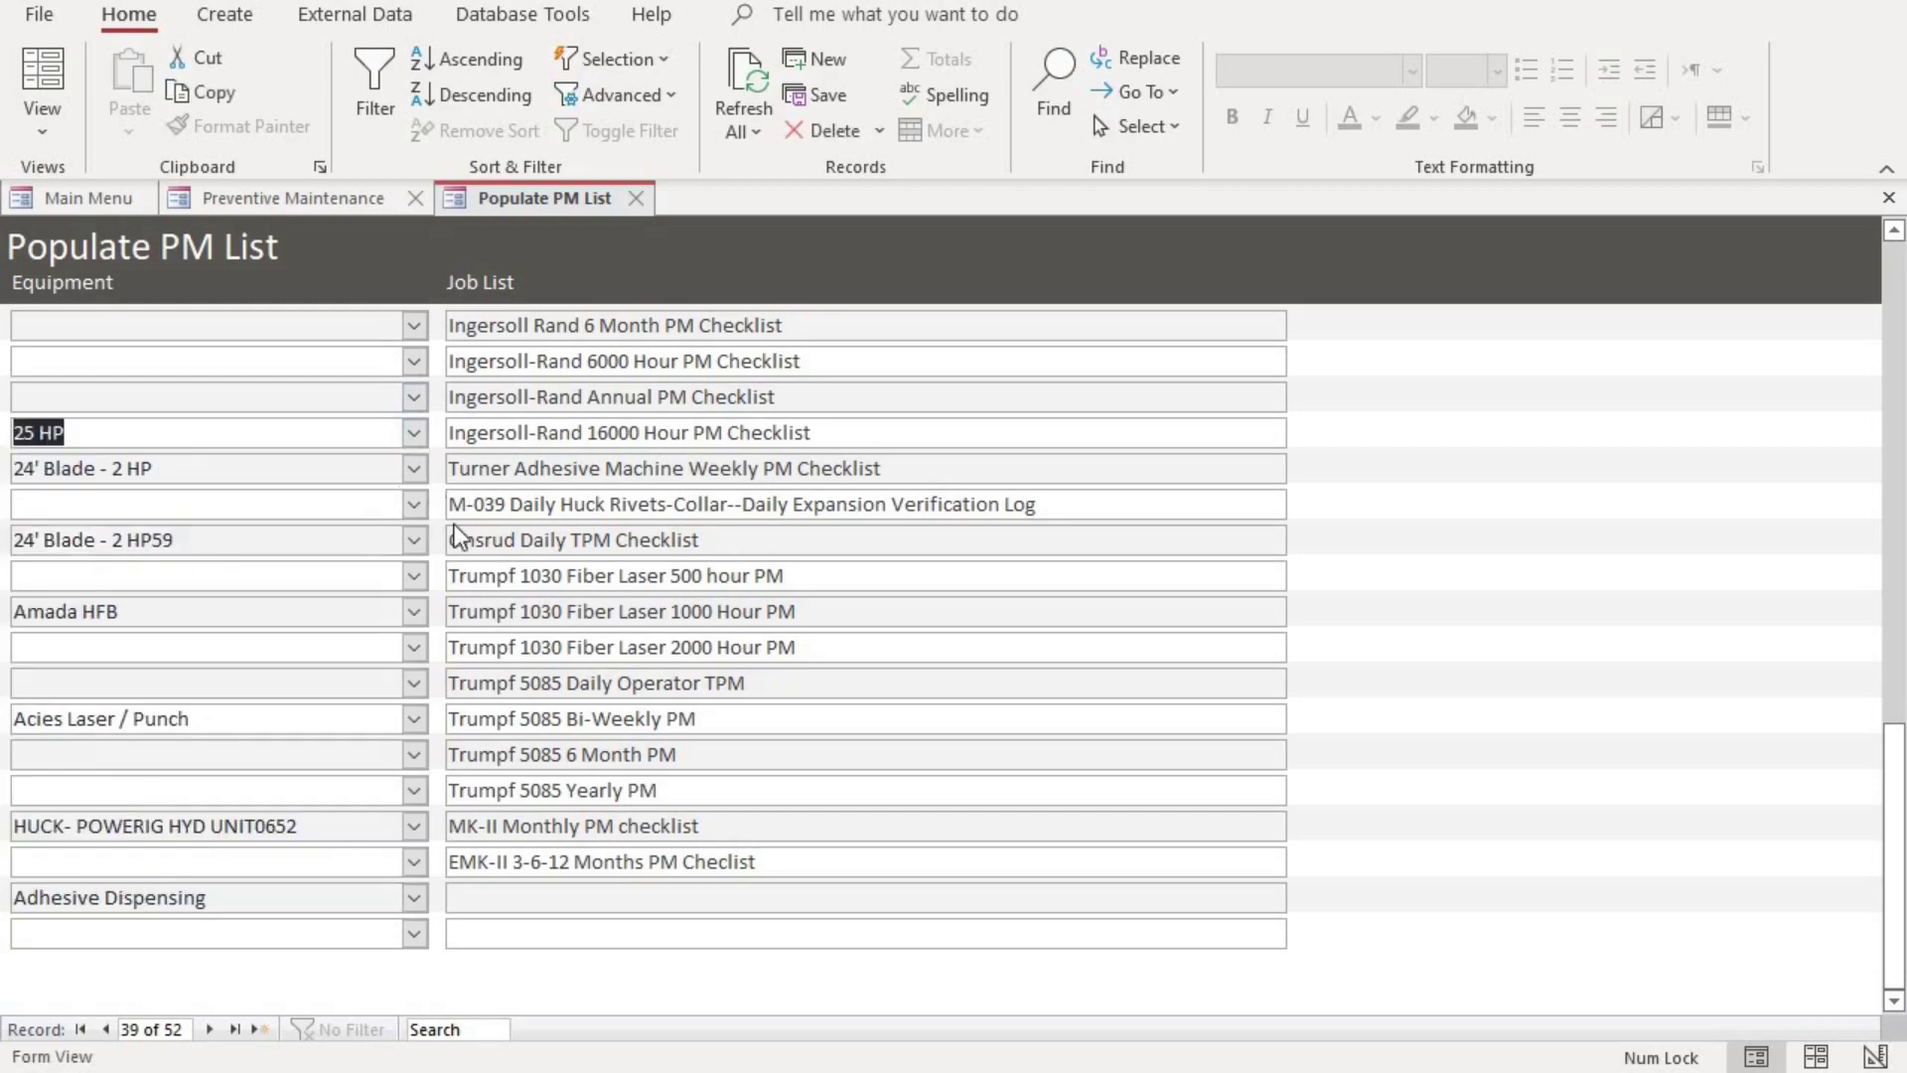
pyautogui.click(414, 647)
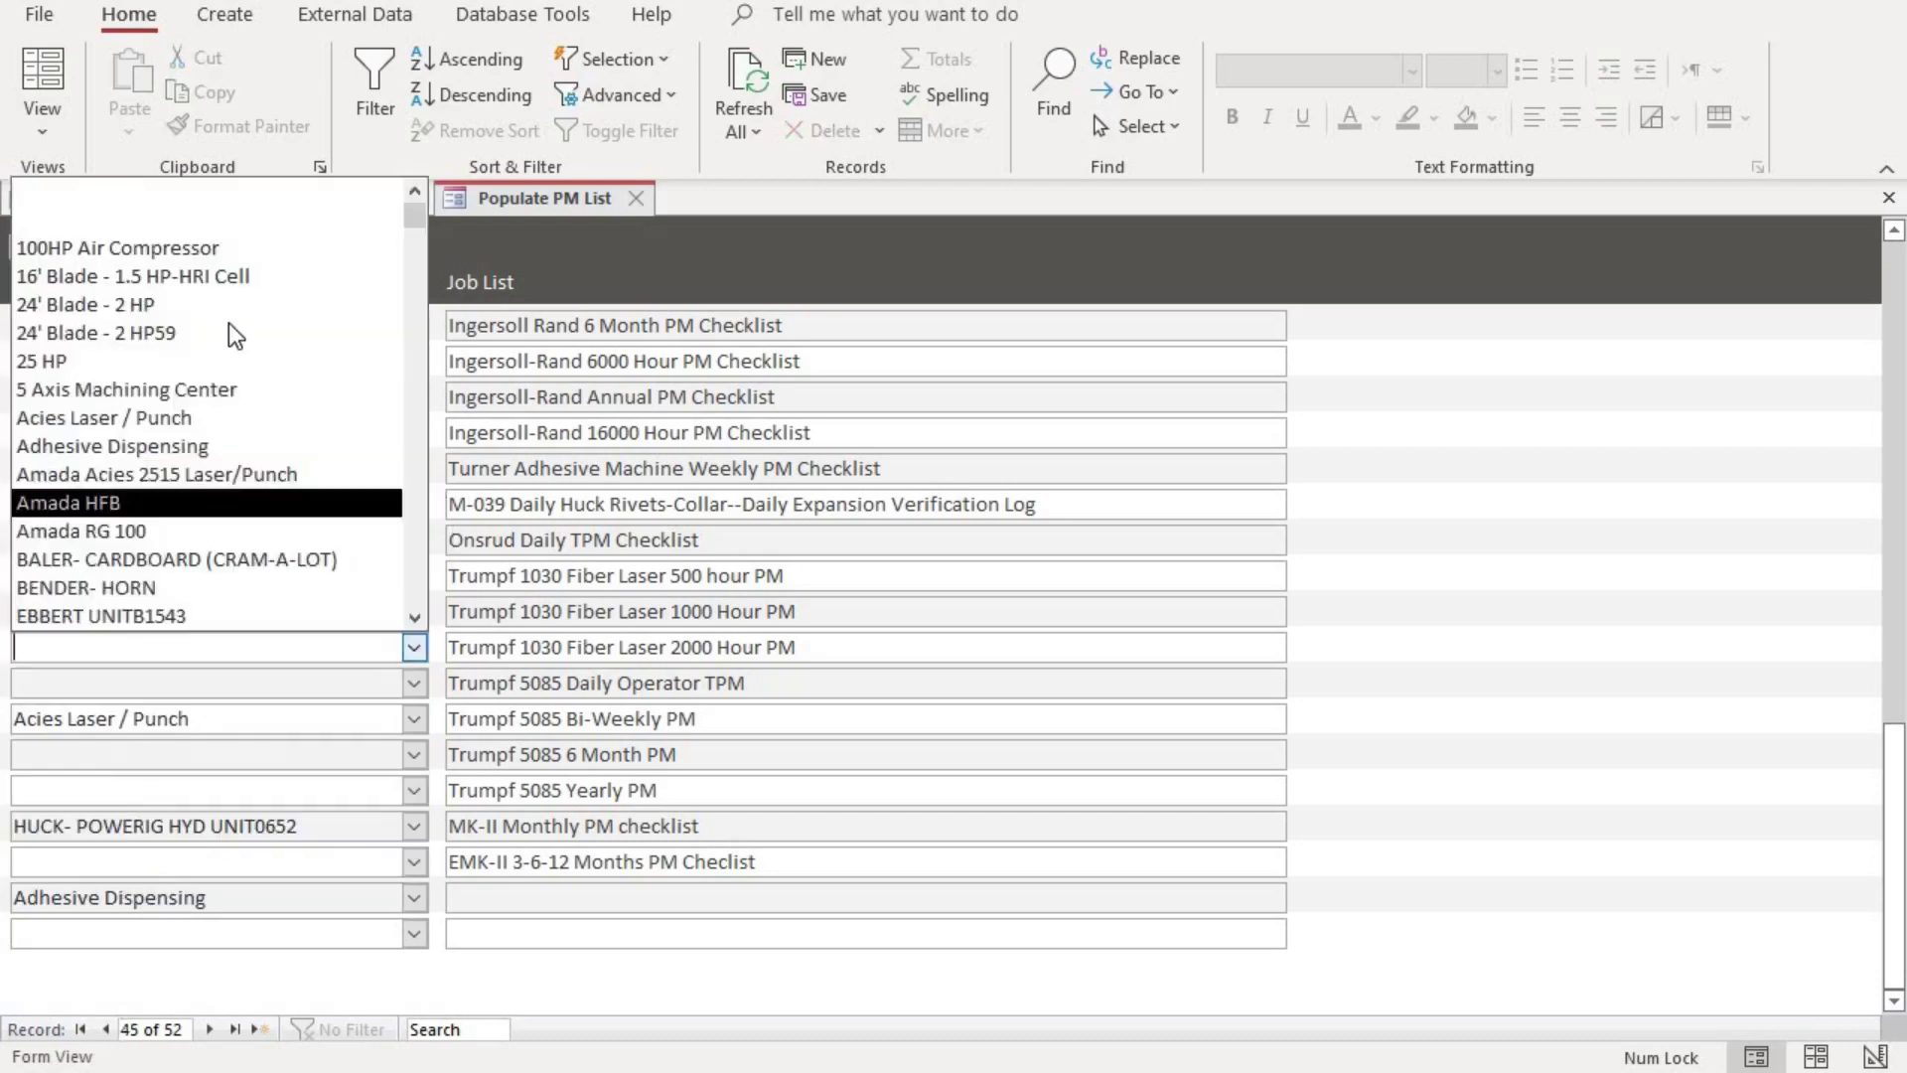
pyautogui.click(240, 562)
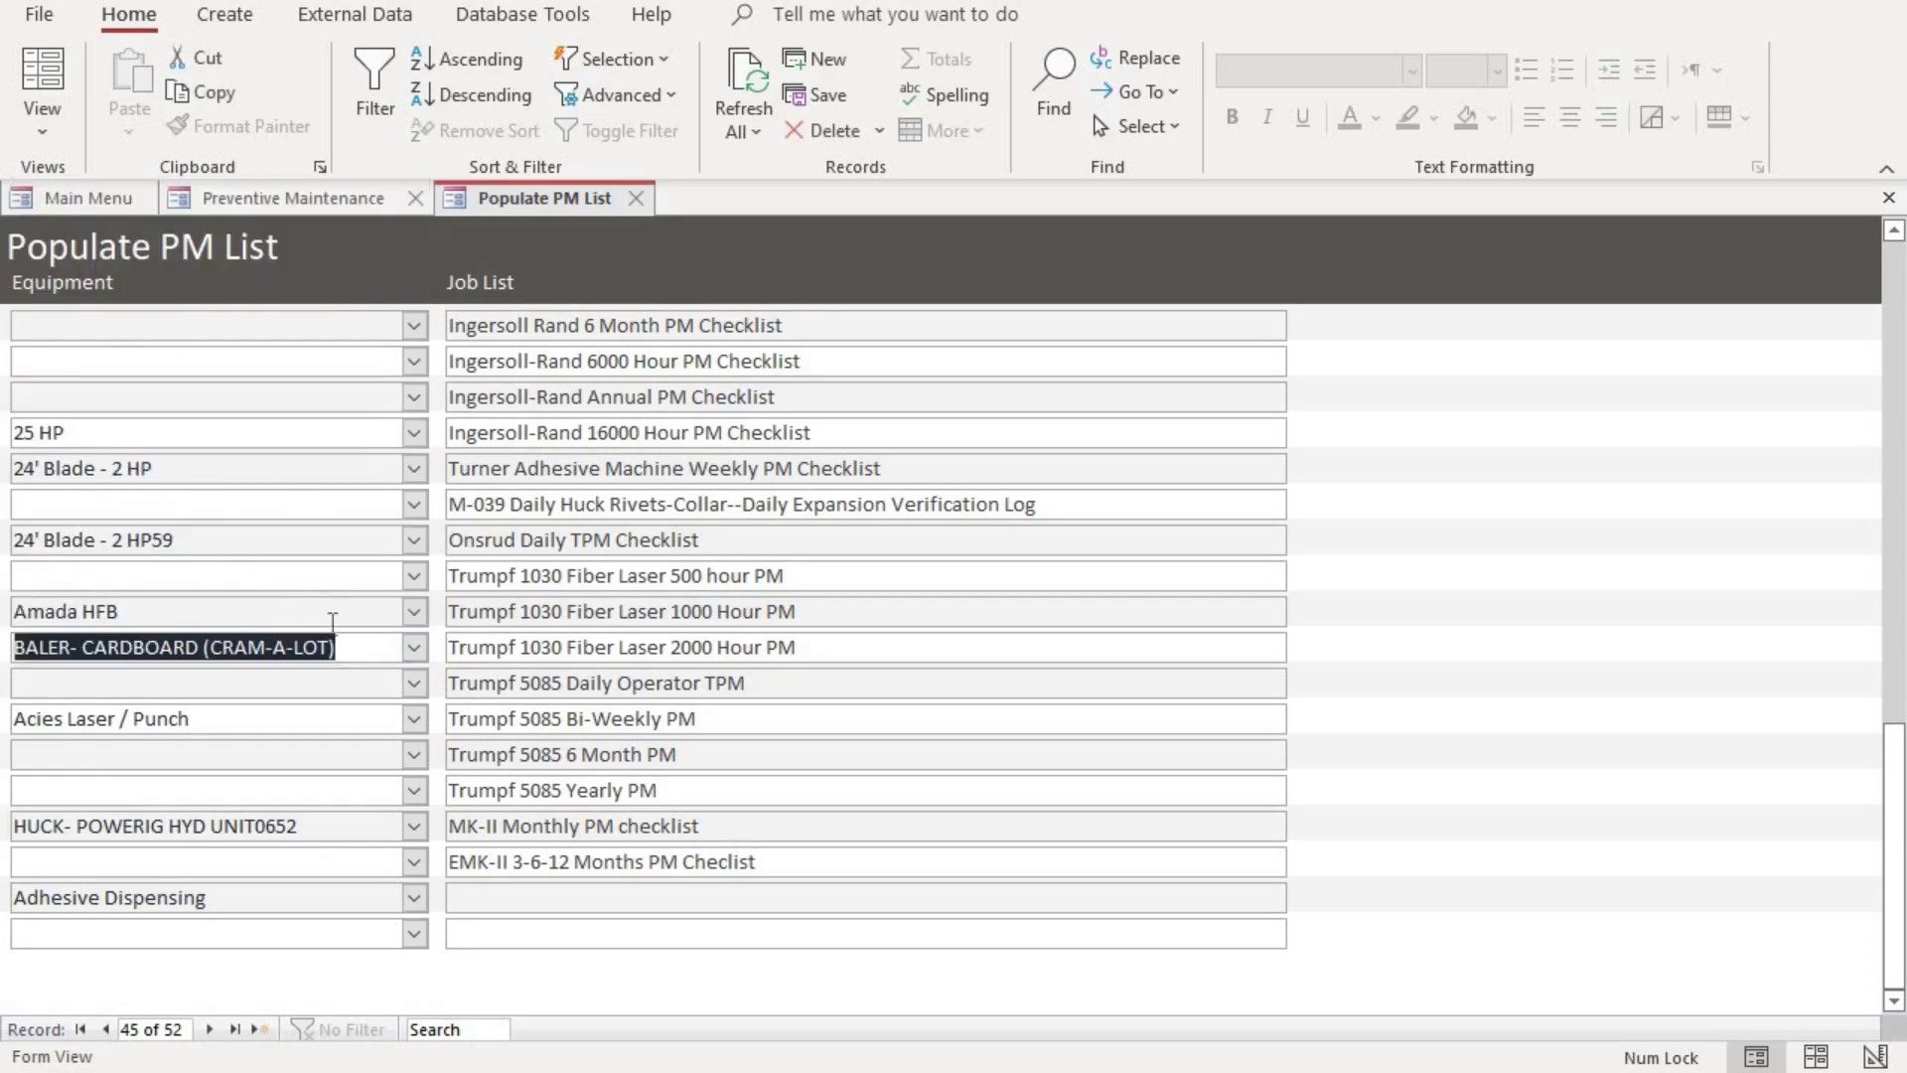
pyautogui.click(415, 683)
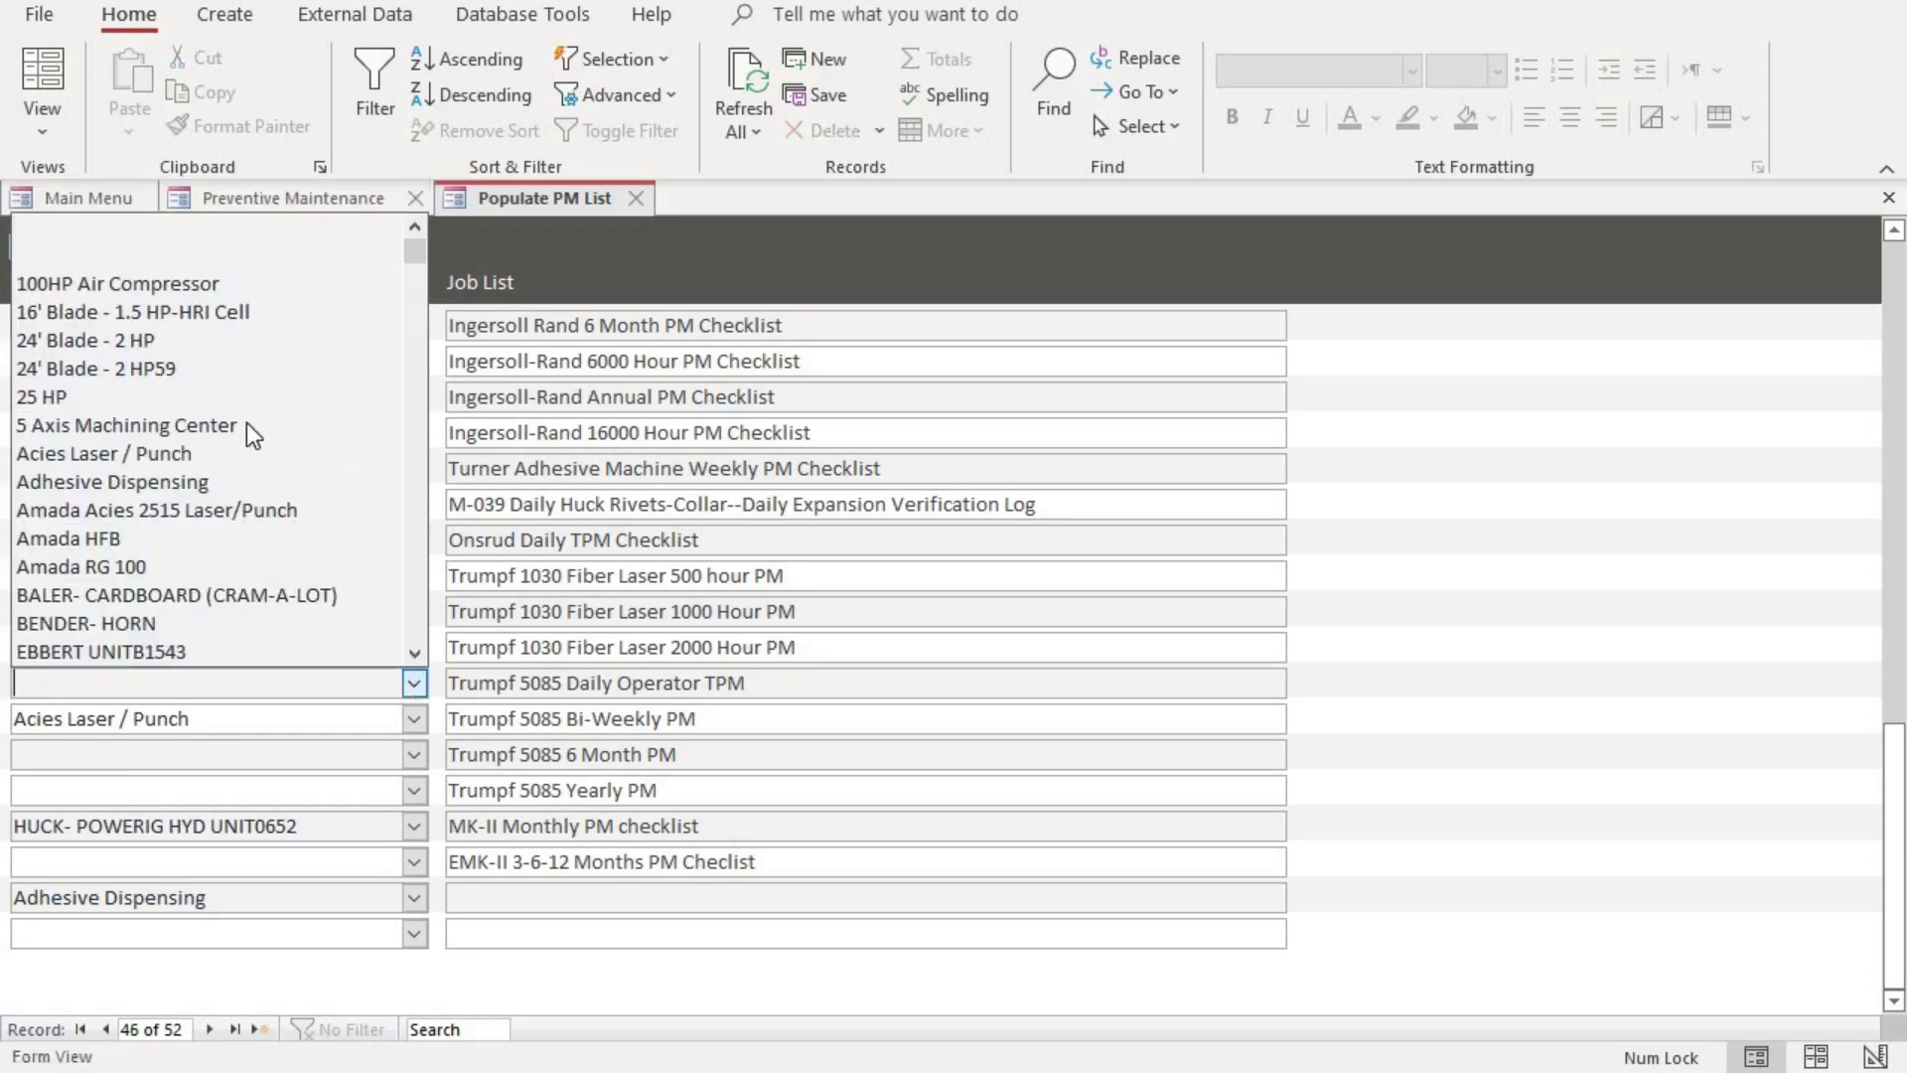
pyautogui.click(247, 419)
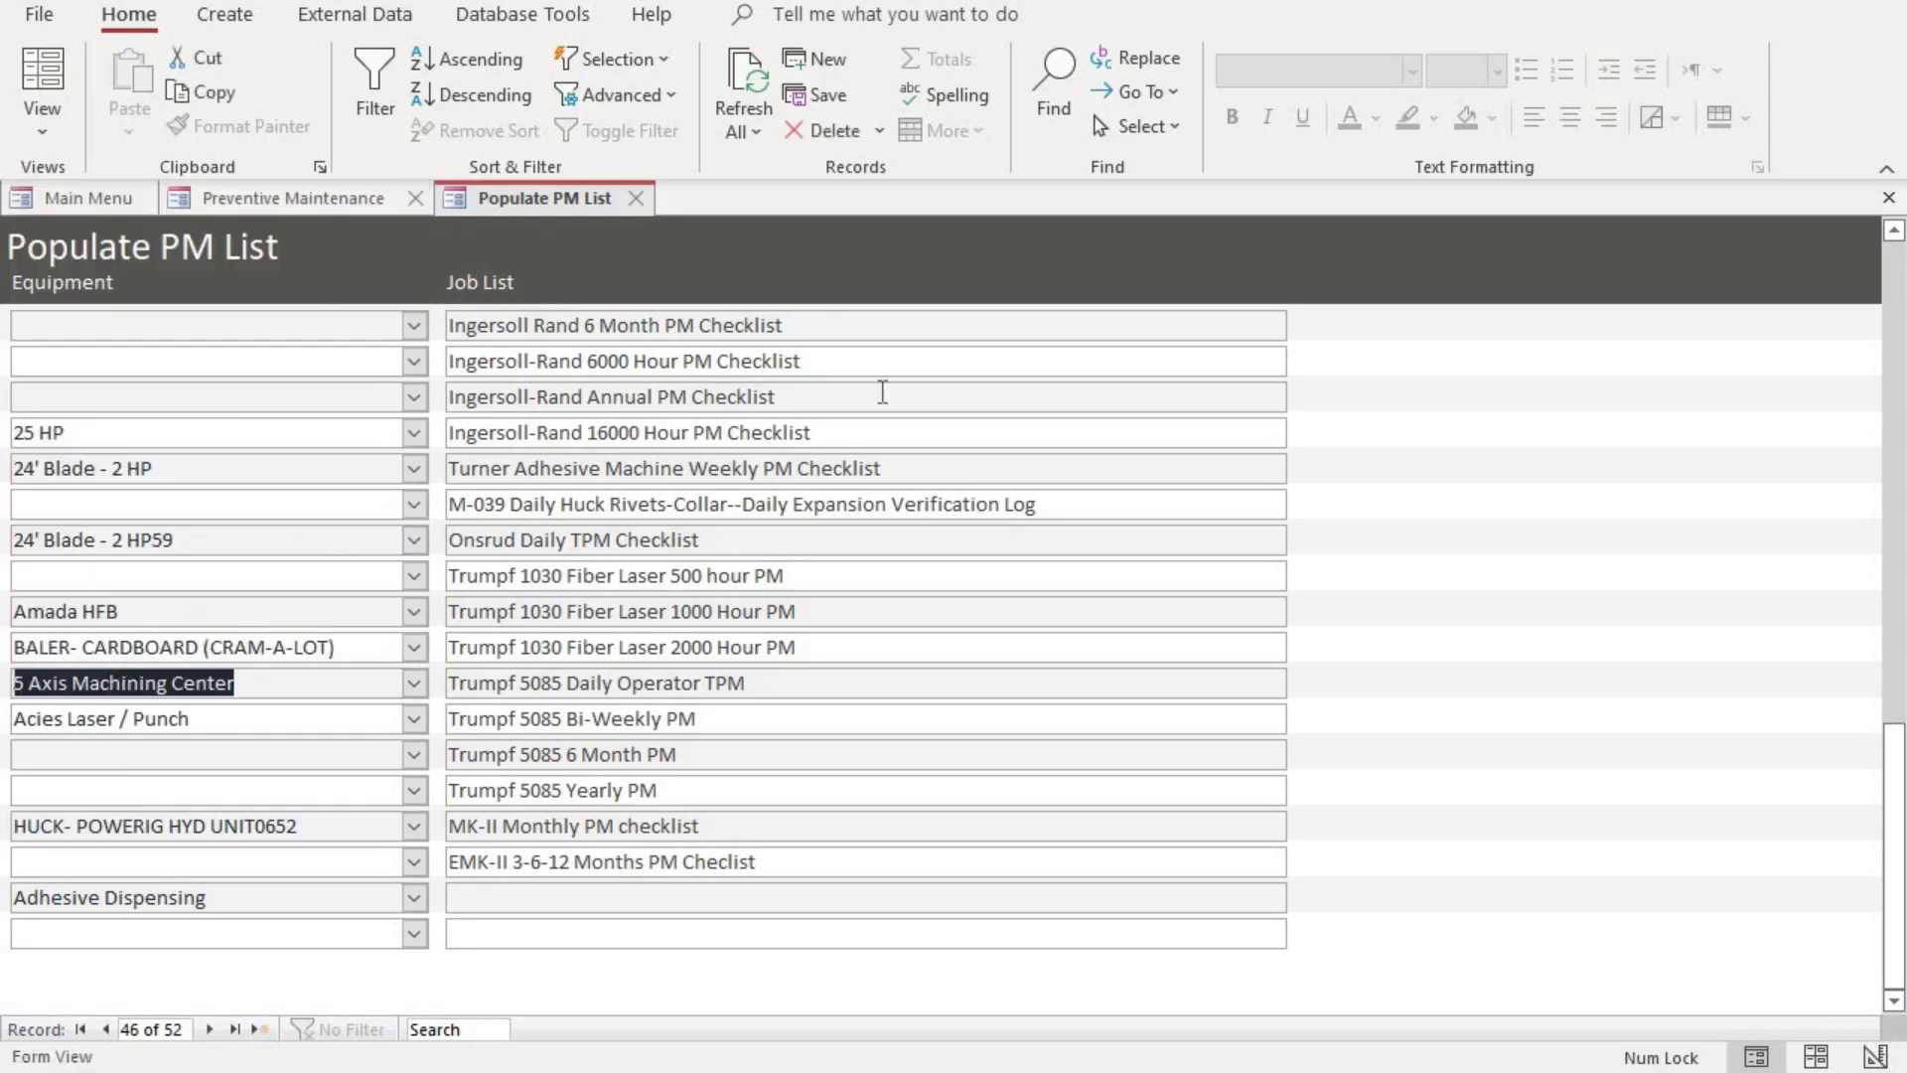
pyautogui.click(416, 756)
pyautogui.click(250, 490)
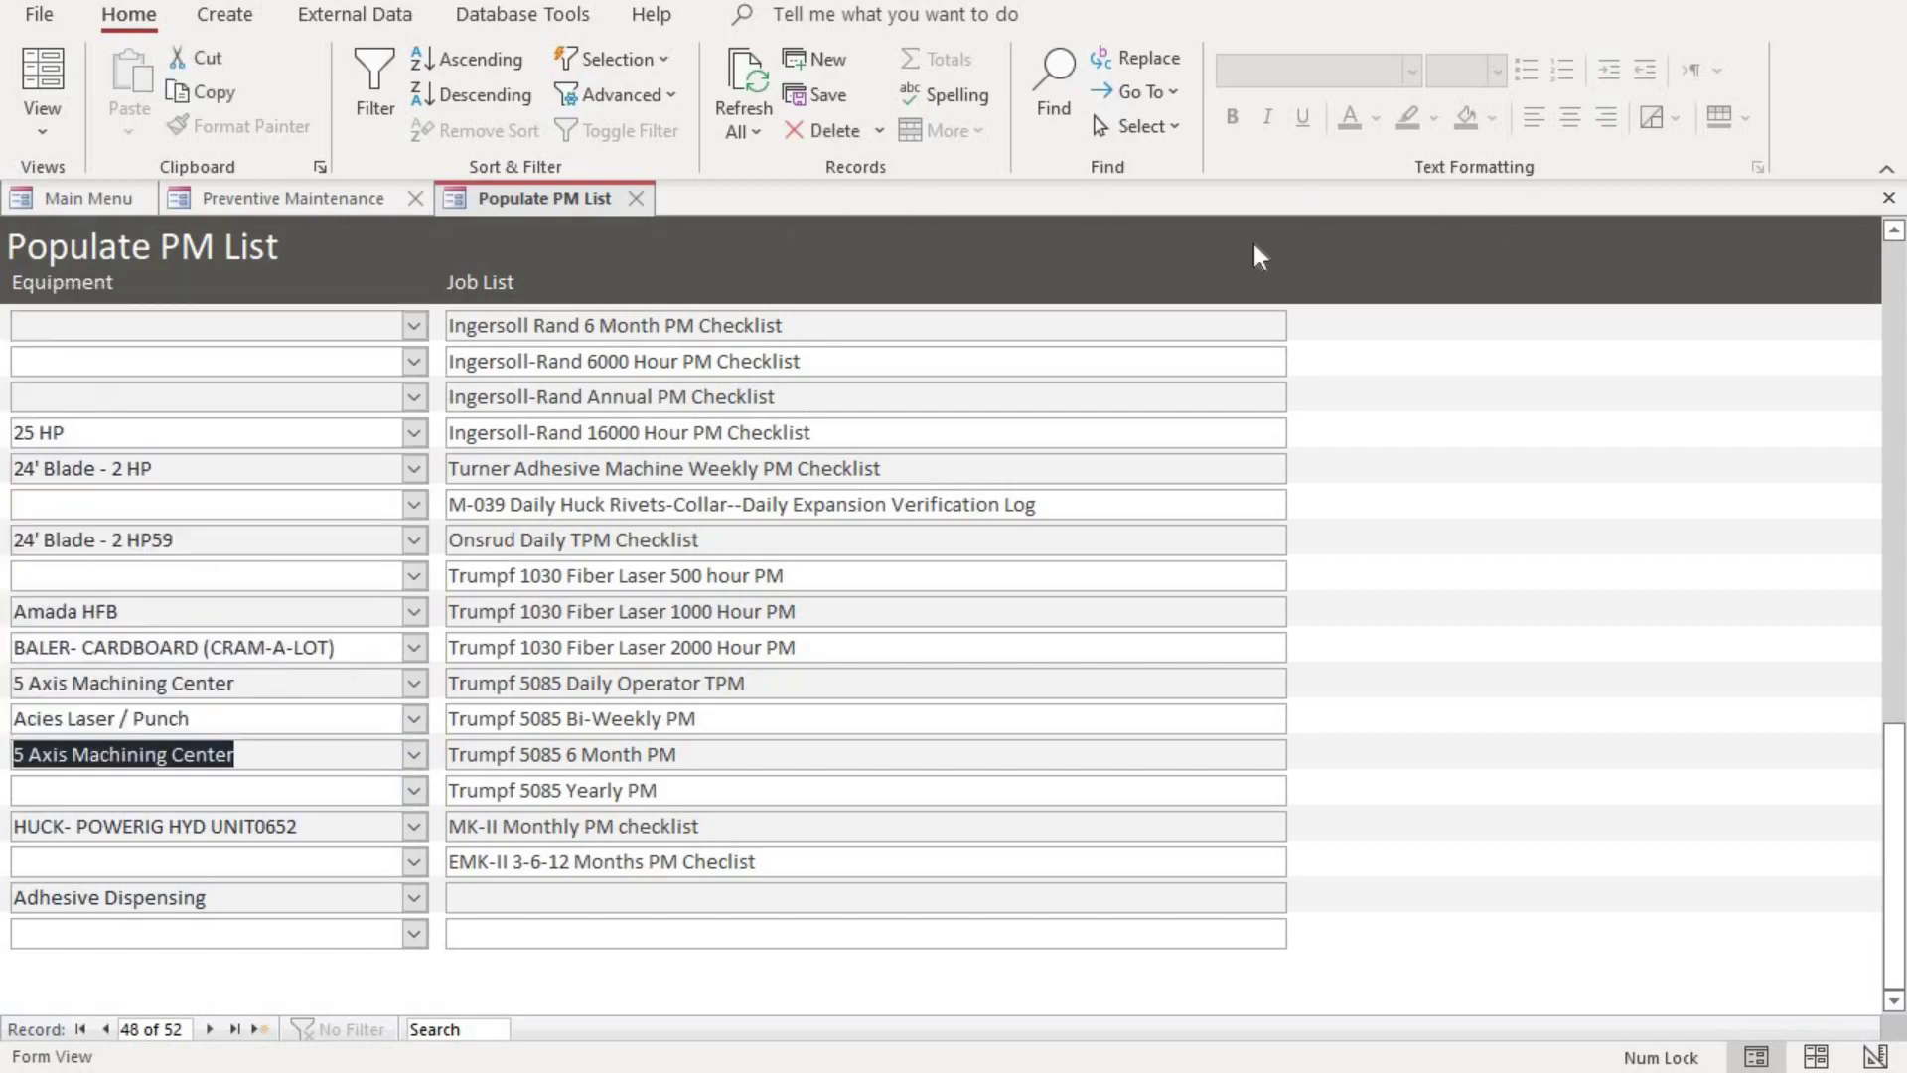
# Step: Close Populate PM List and open the Yearly records for the Amada Acies 2515 Laser/Punch
pyautogui.click(637, 201)
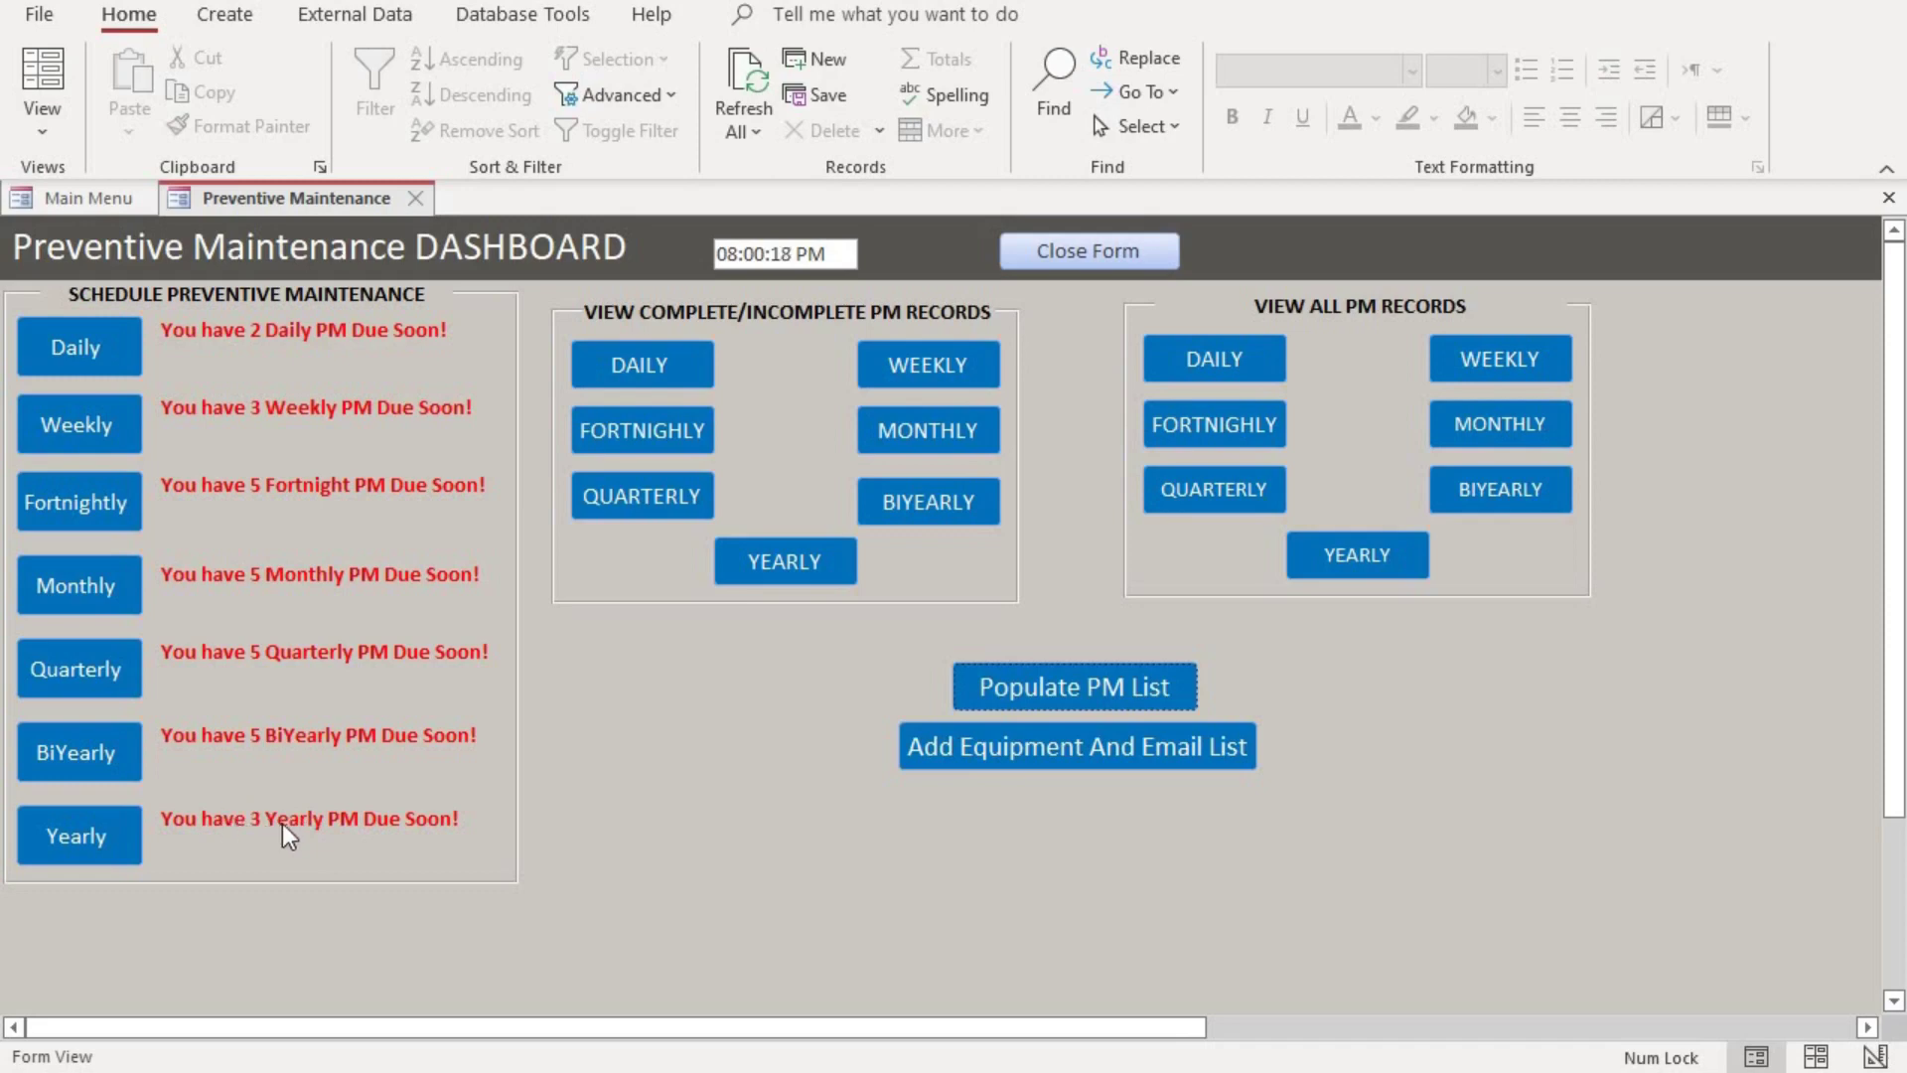
pyautogui.click(115, 838)
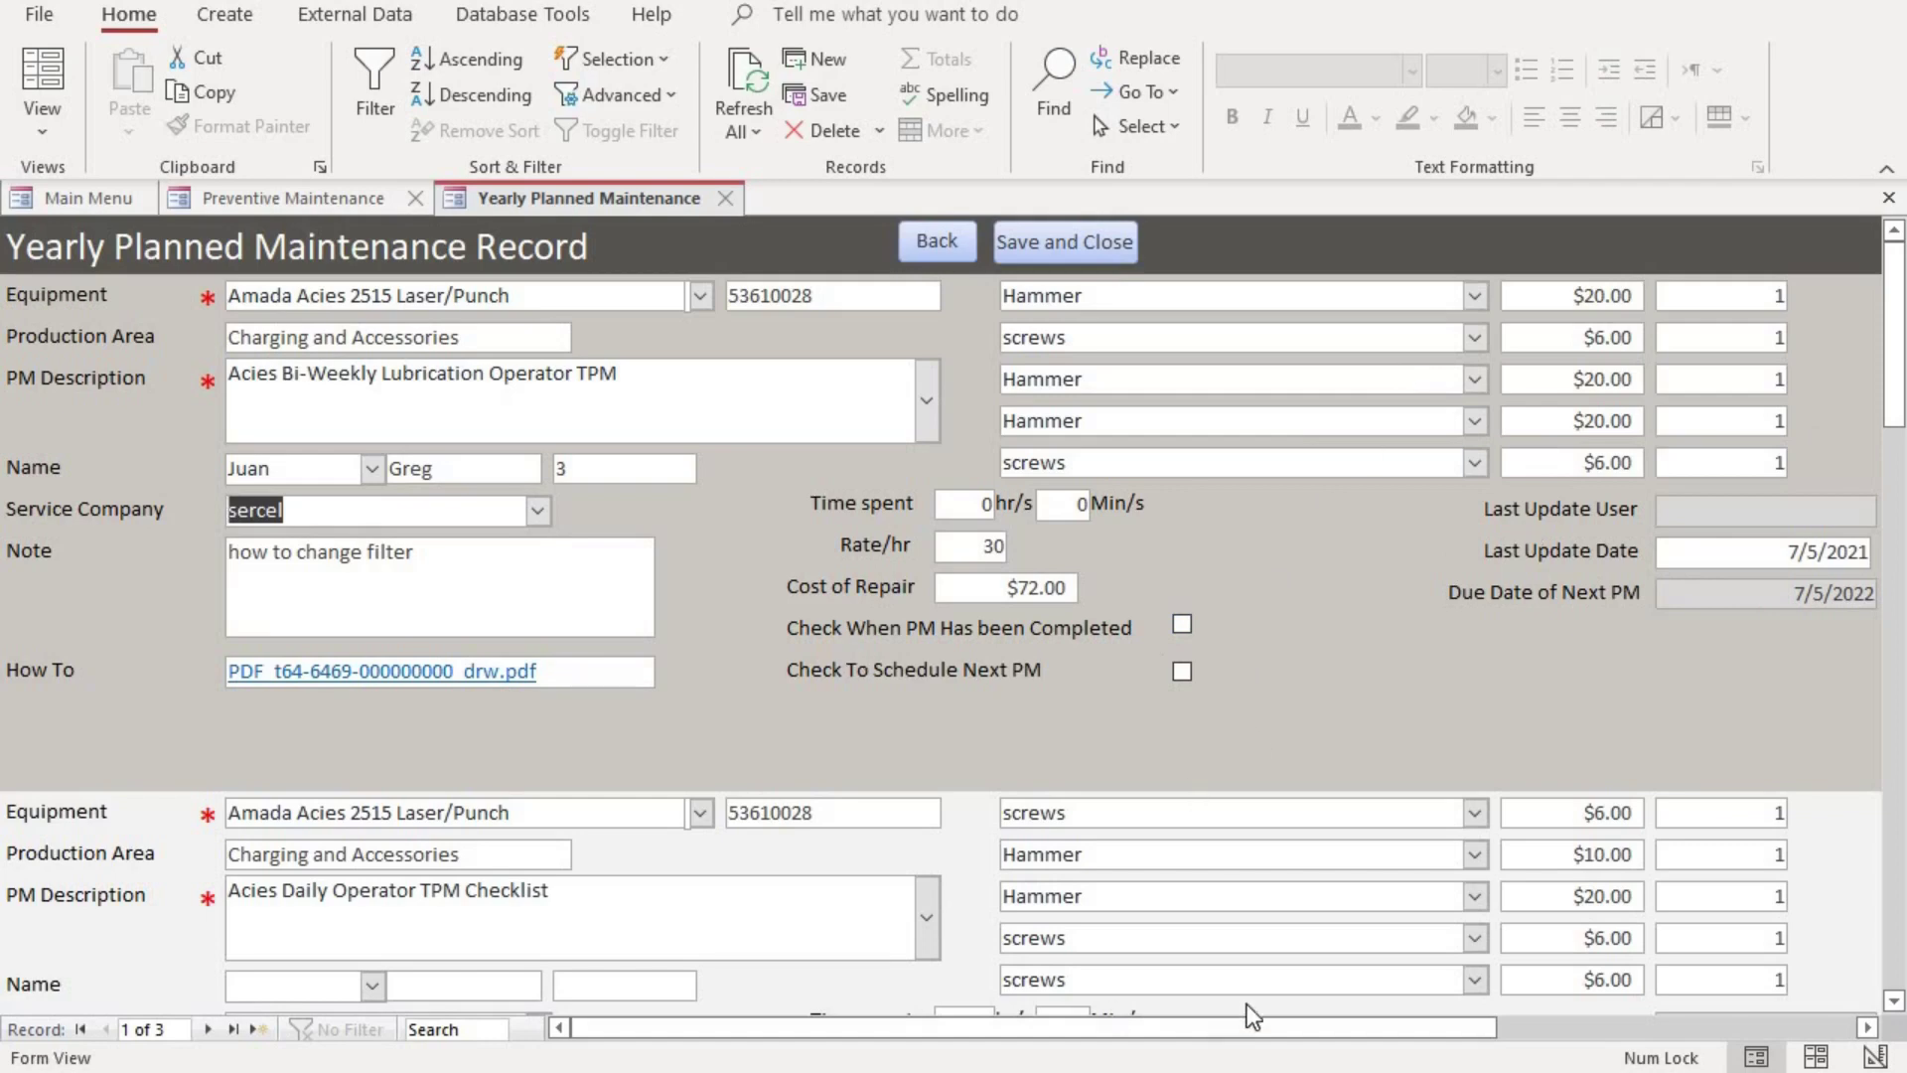
pyautogui.click(261, 199)
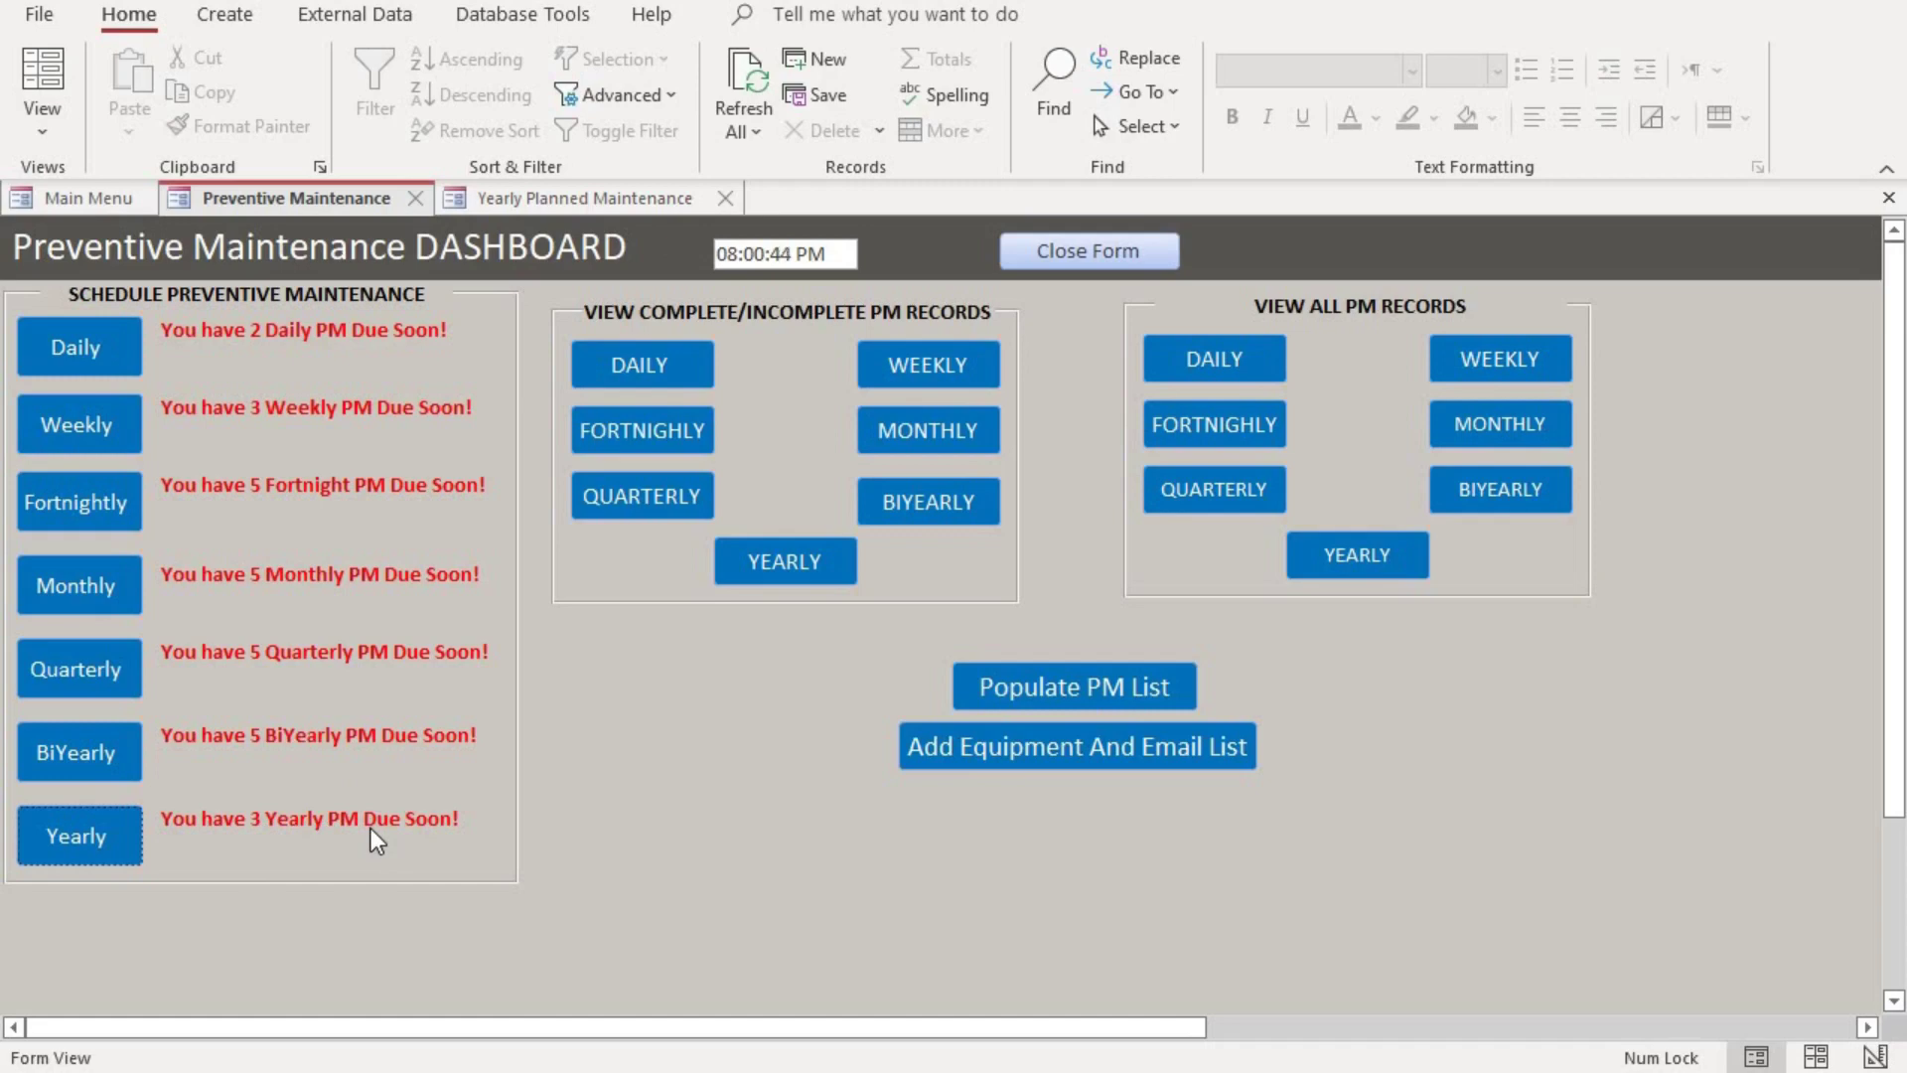
pyautogui.click(598, 200)
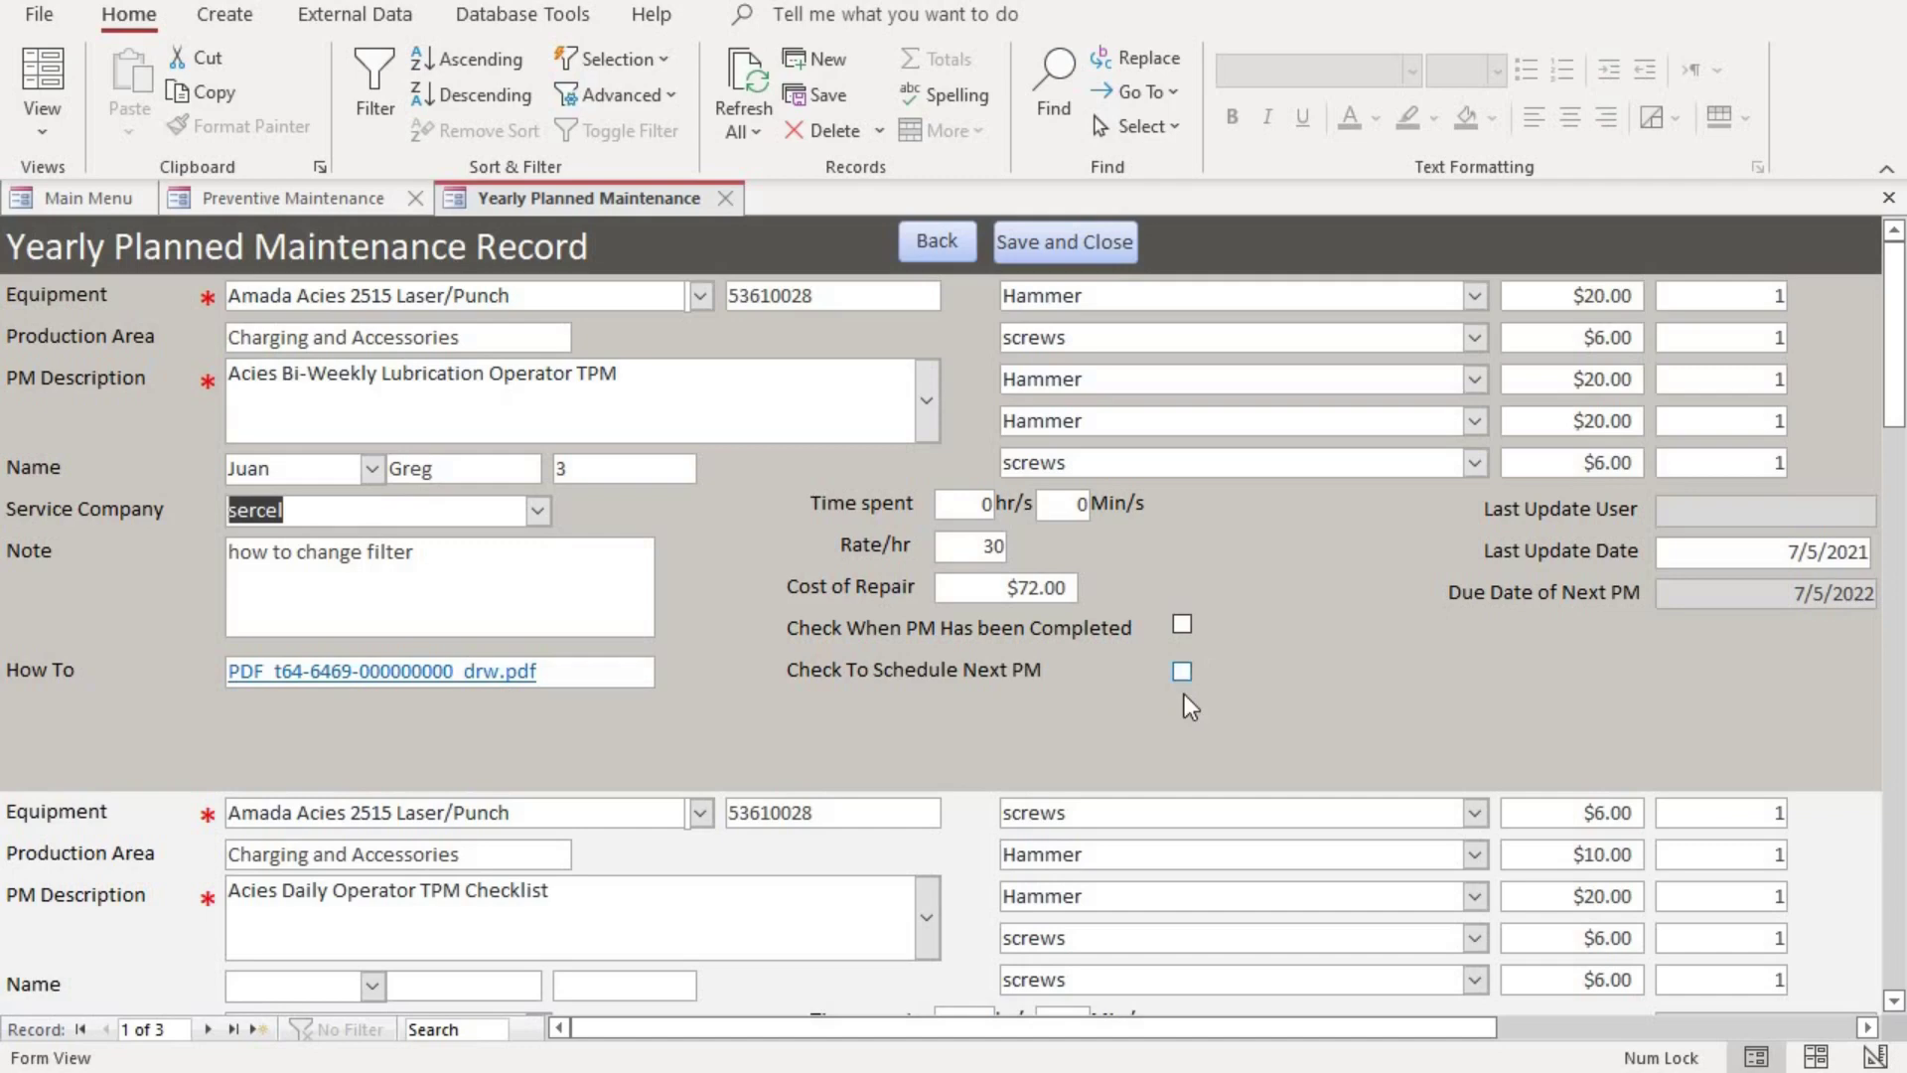
# Step: Start a new yearly PM record with Amada Acies 2515 Laser/Punch as the equipment
pyautogui.click(1181, 624)
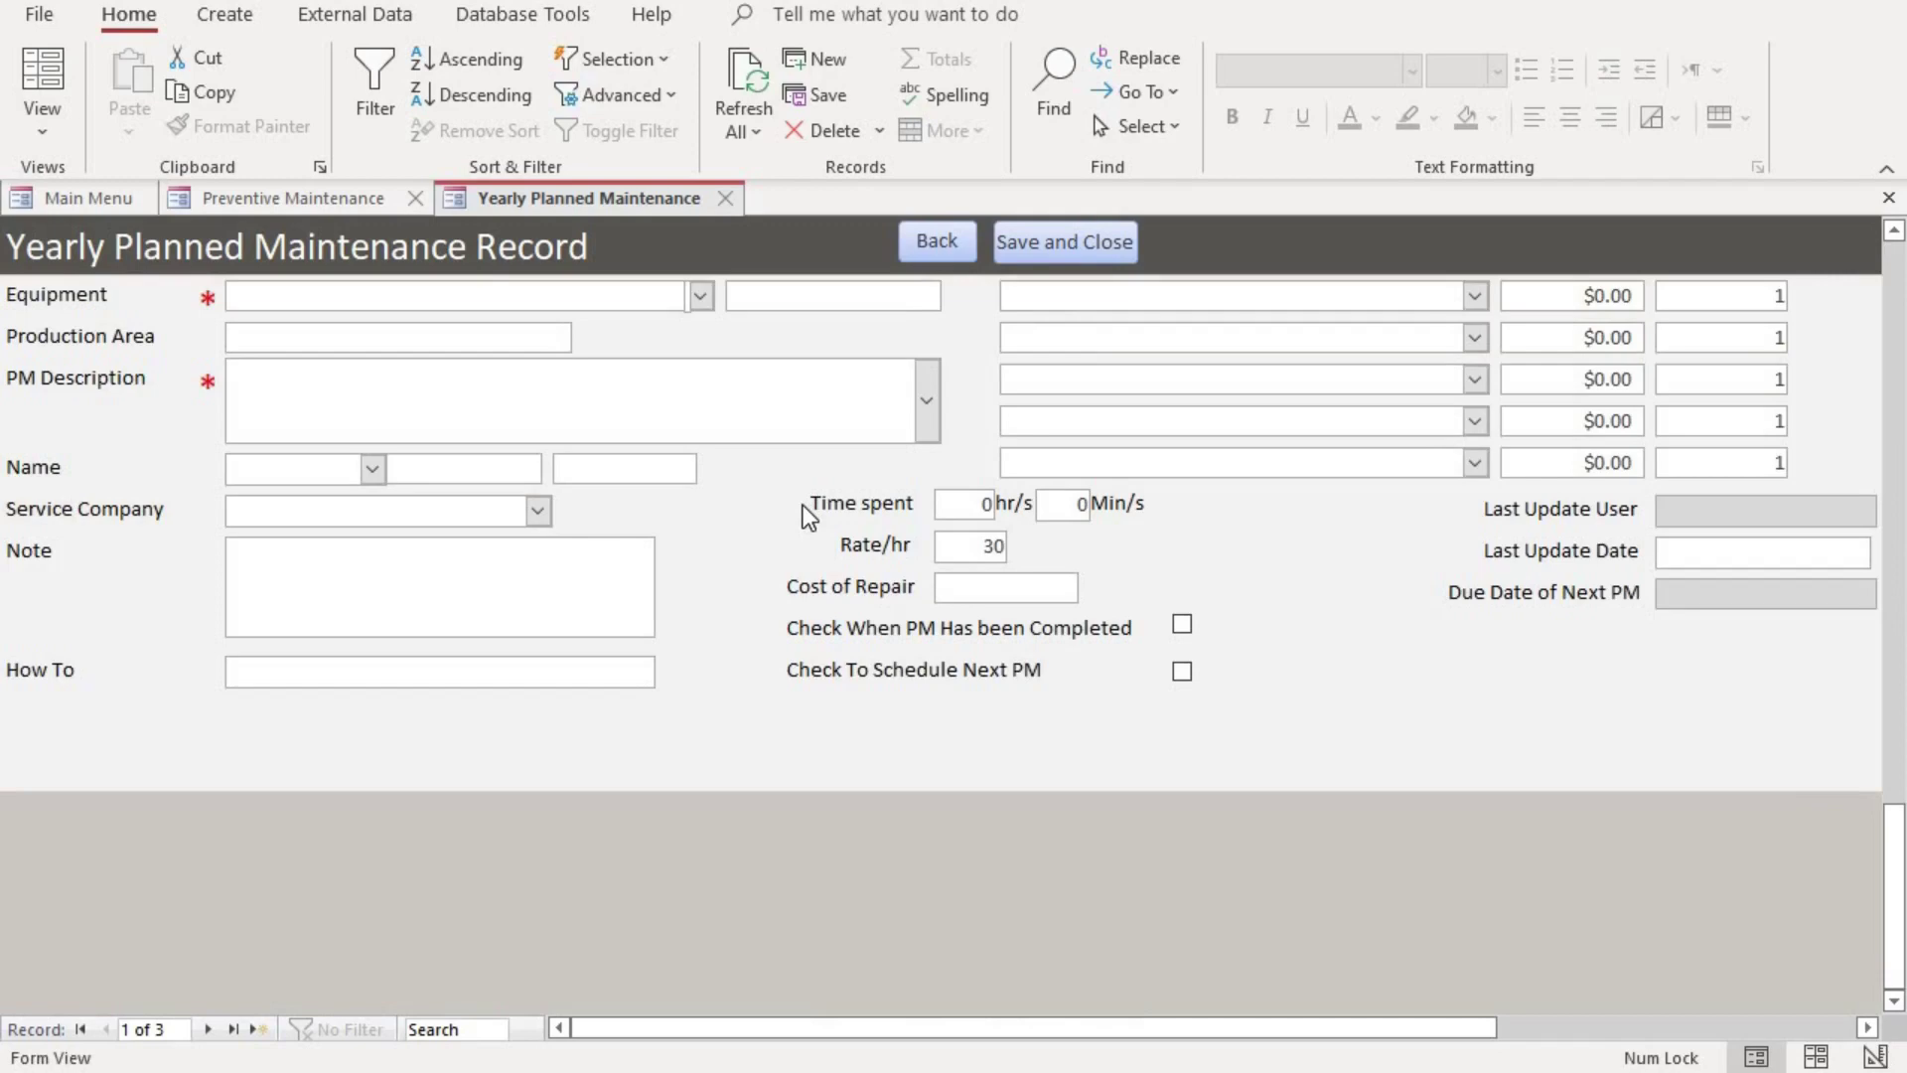
pyautogui.scroll(1, 502, 420)
pyautogui.scroll(-1, 501, 420)
pyautogui.click(699, 299)
pyautogui.scroll(-1, 571, 527)
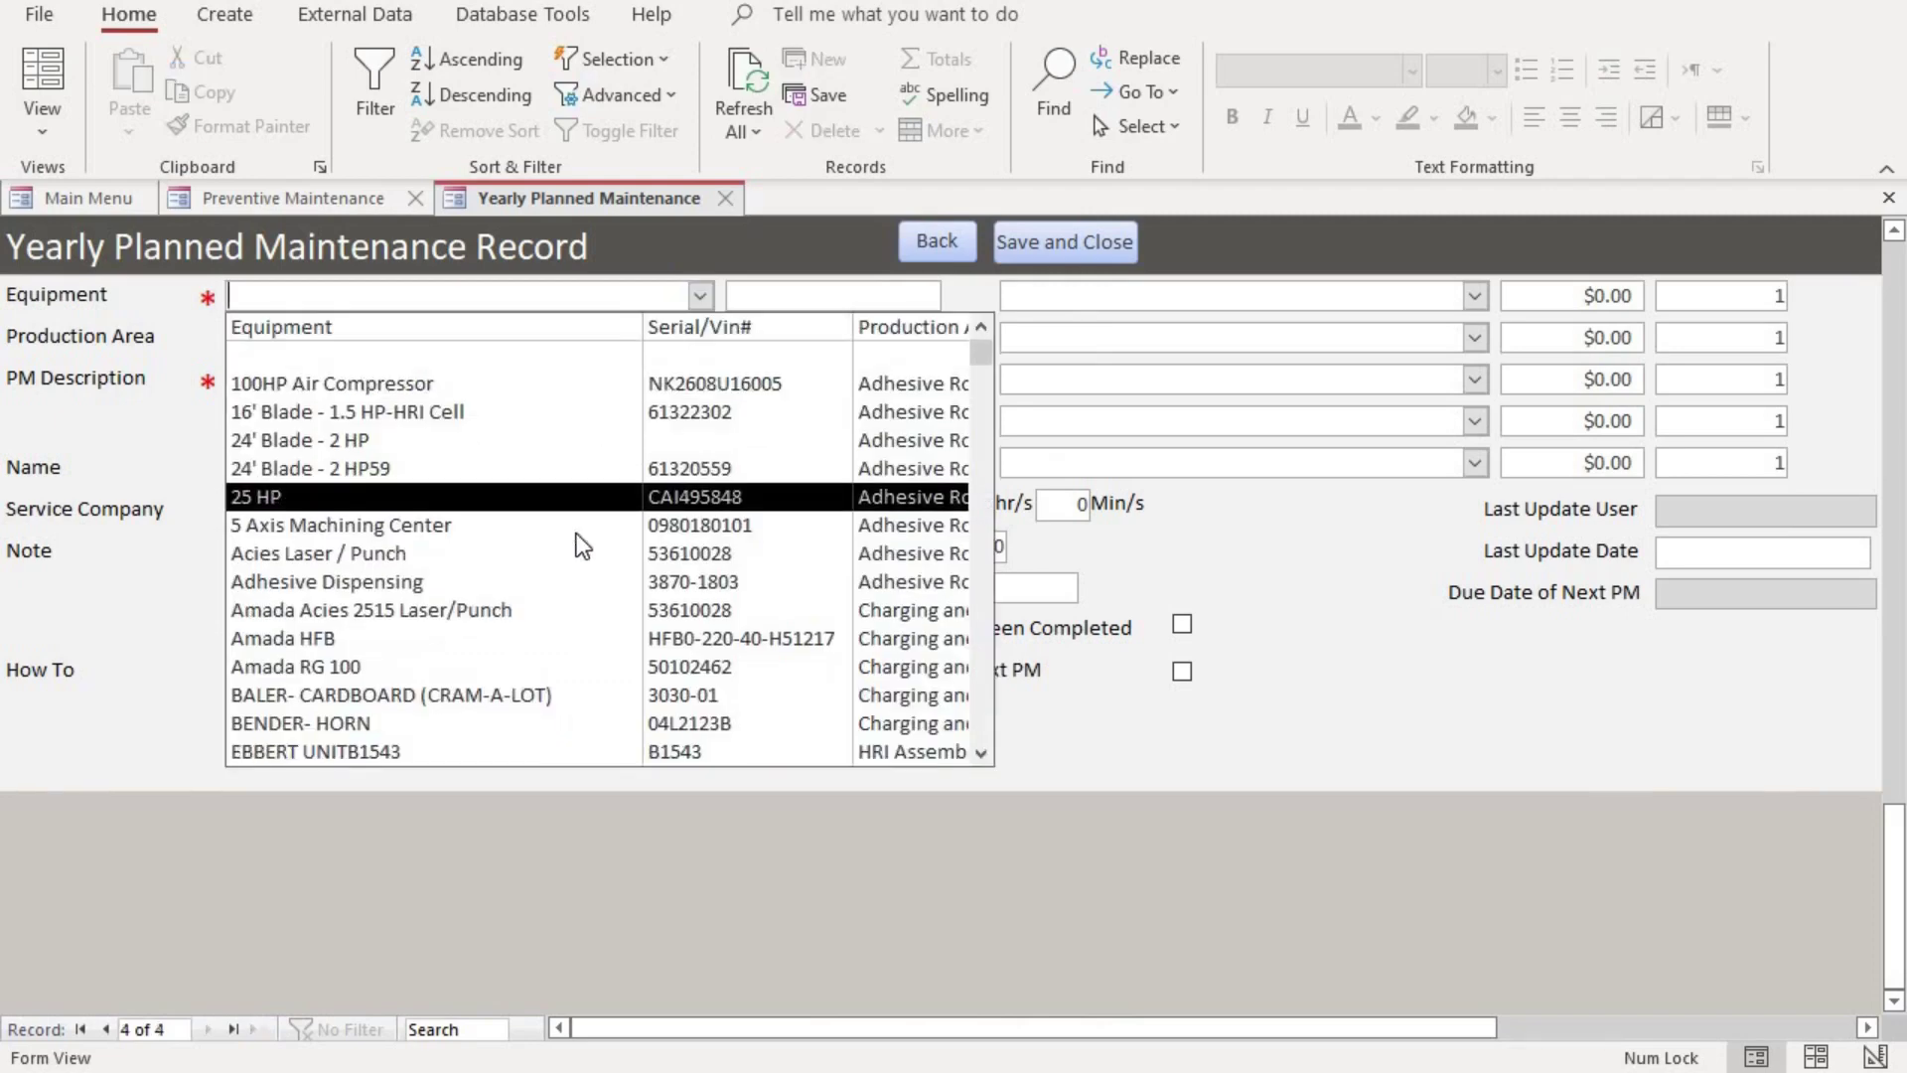
pyautogui.click(574, 609)
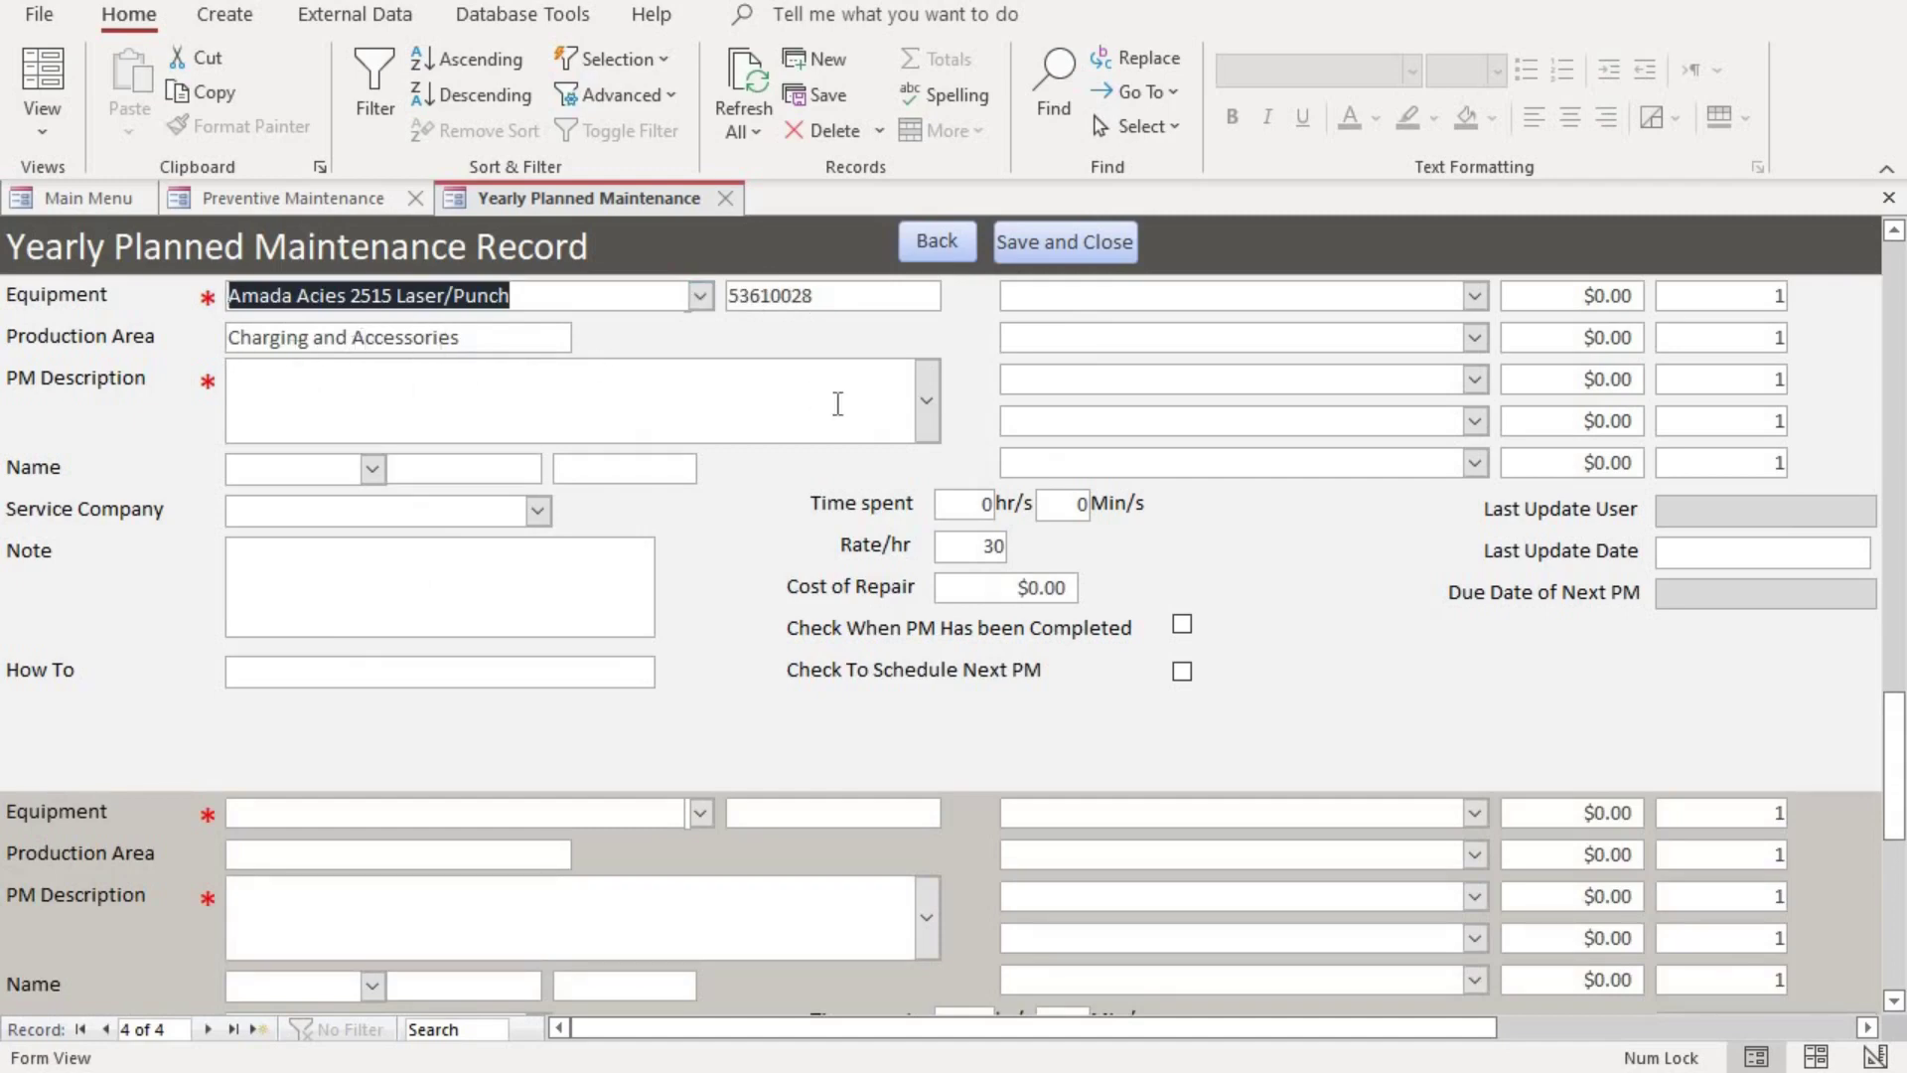
# Step: Set description to Acies Daily Operator TPM Checklist, assign a technician, and choose McMaaster as service company
pyautogui.click(928, 401)
pyautogui.click(690, 574)
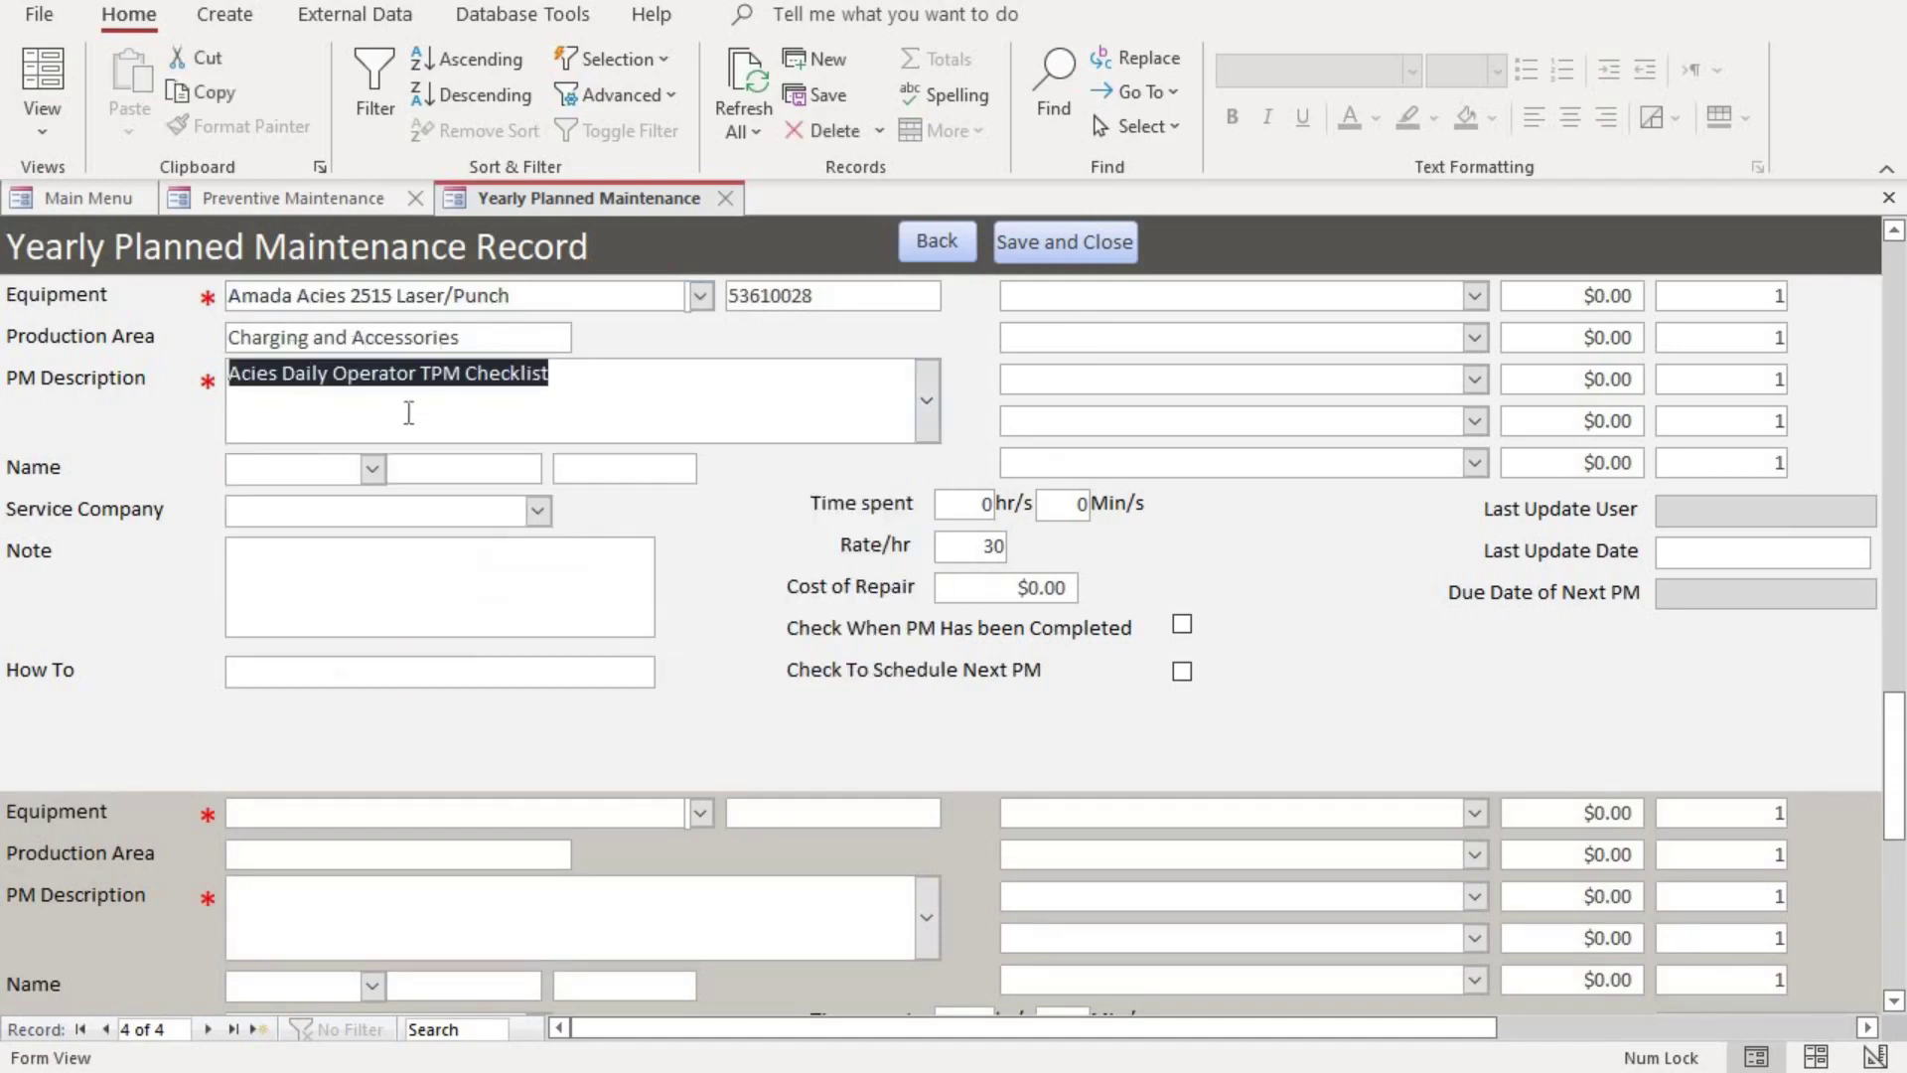
pyautogui.click(377, 471)
pyautogui.click(324, 552)
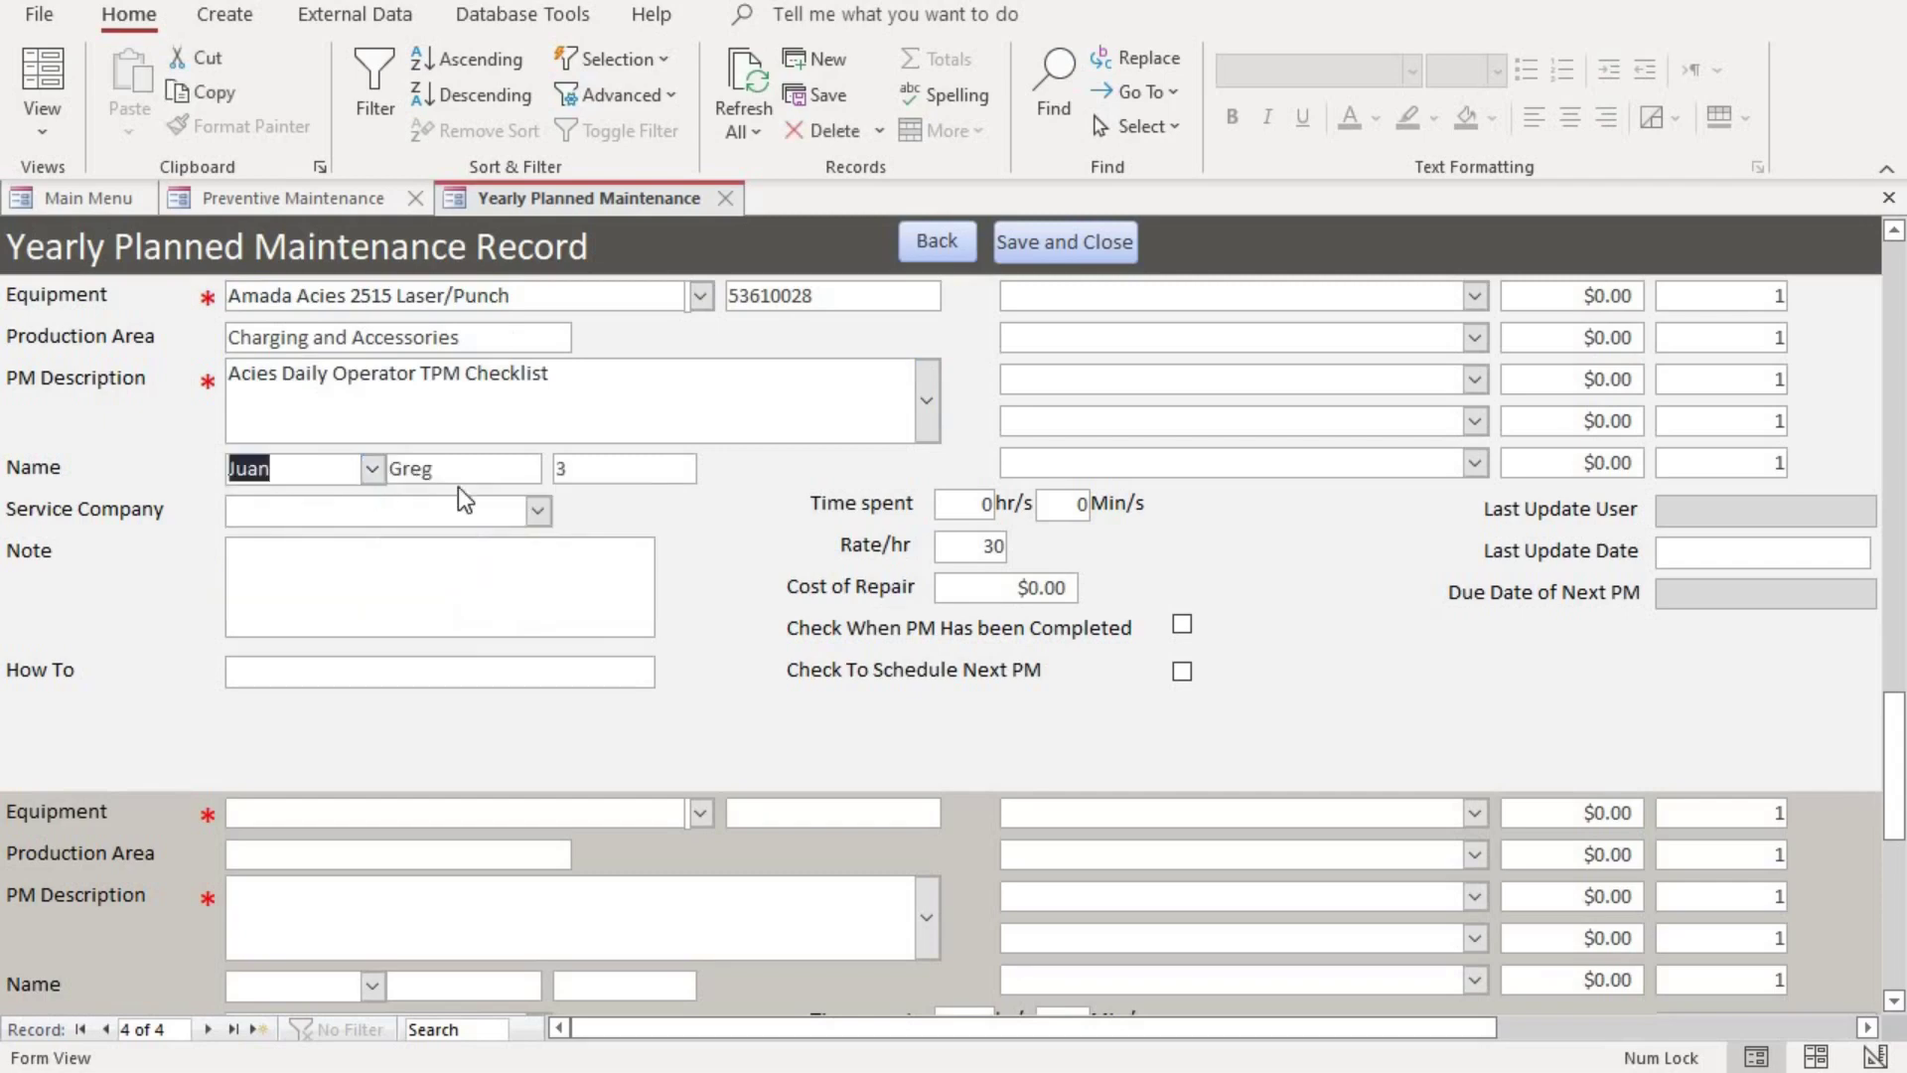
pyautogui.click(538, 510)
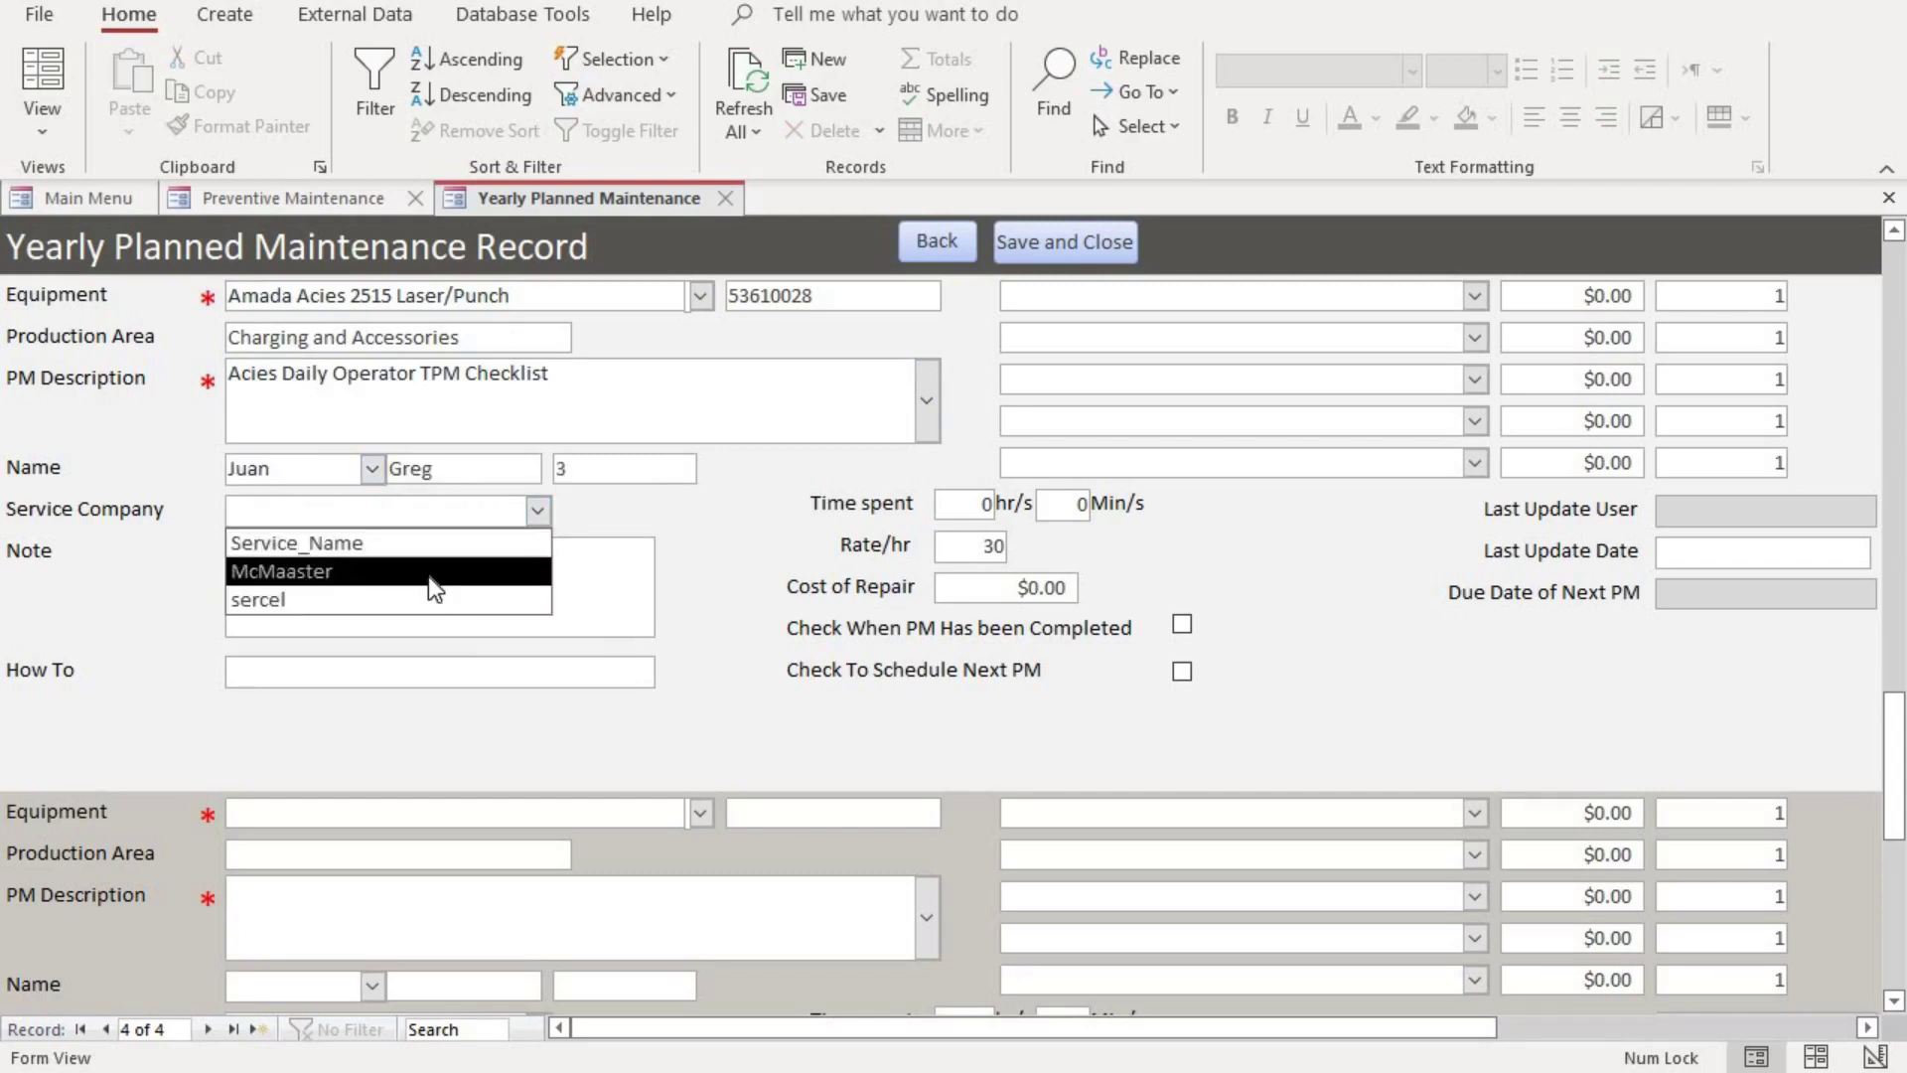
pyautogui.click(427, 572)
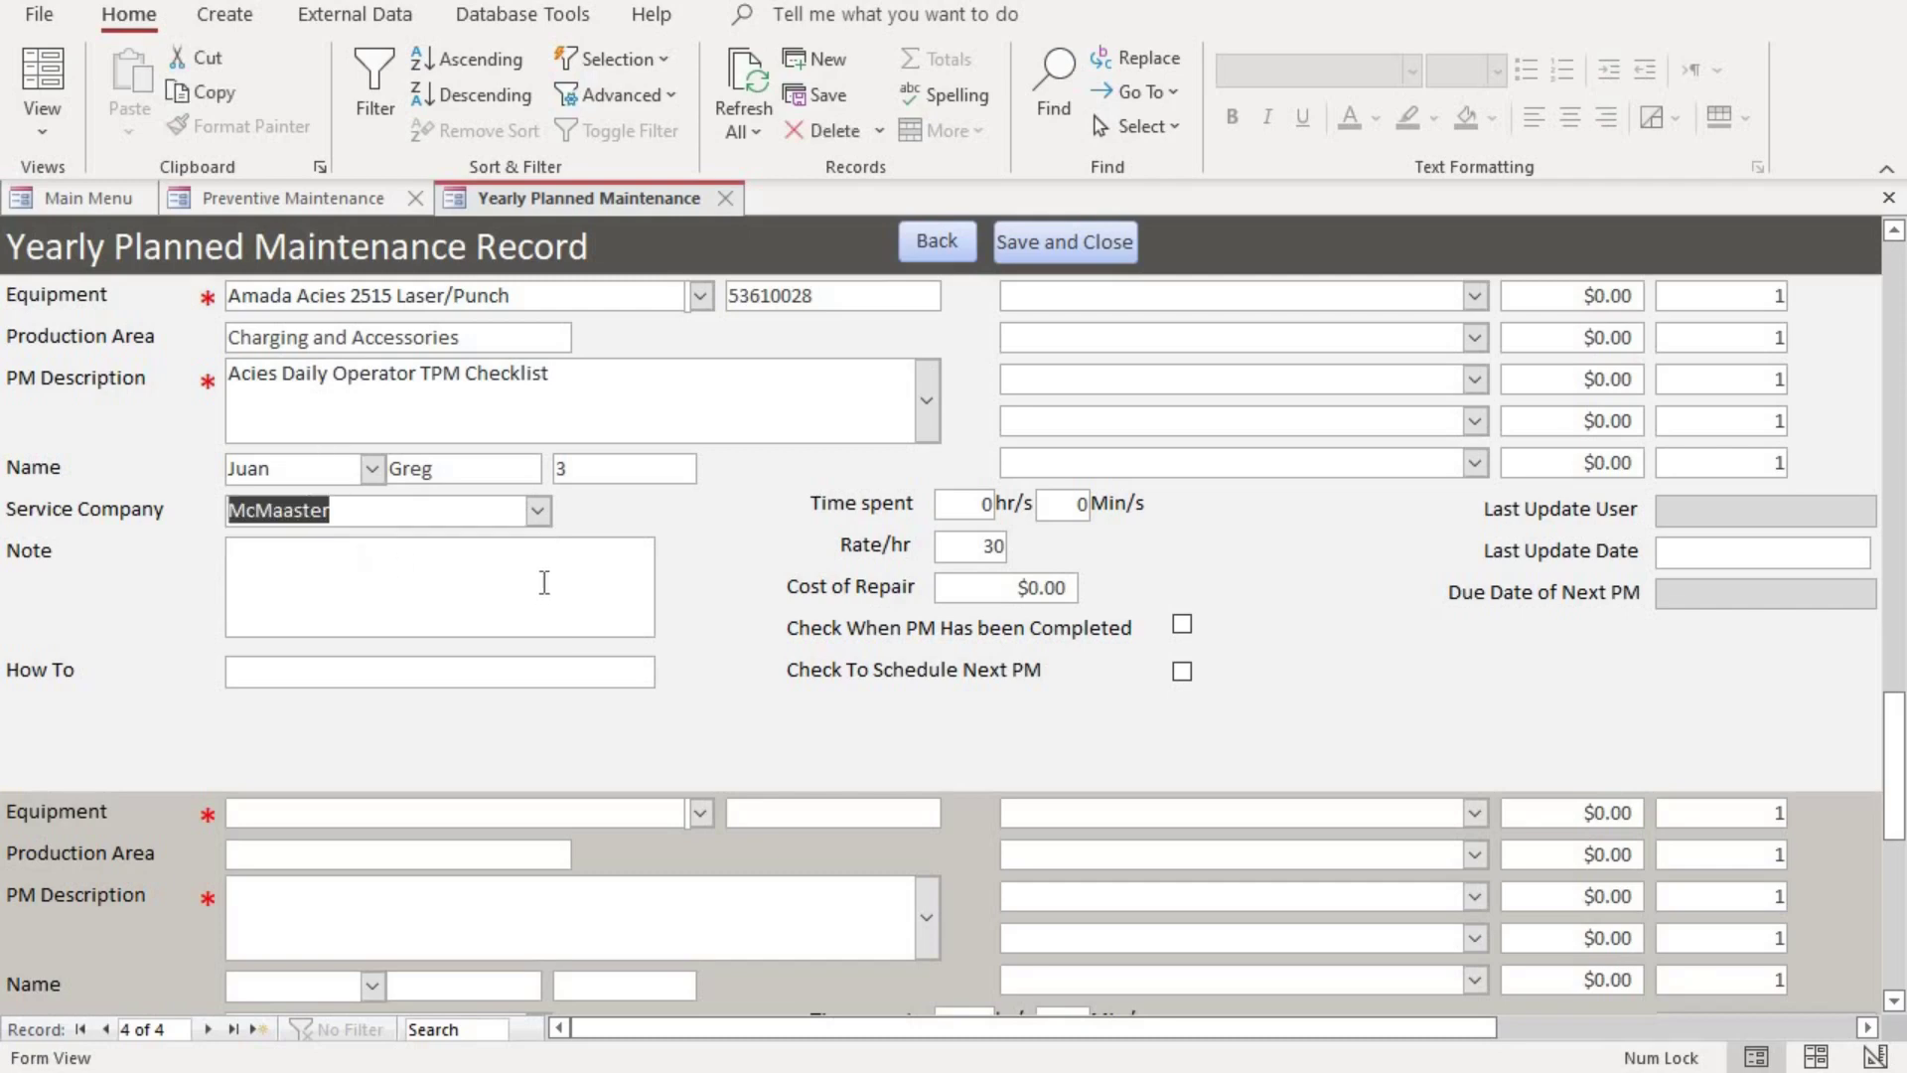
pyautogui.click(308, 563)
pyautogui.rightClick(525, 674)
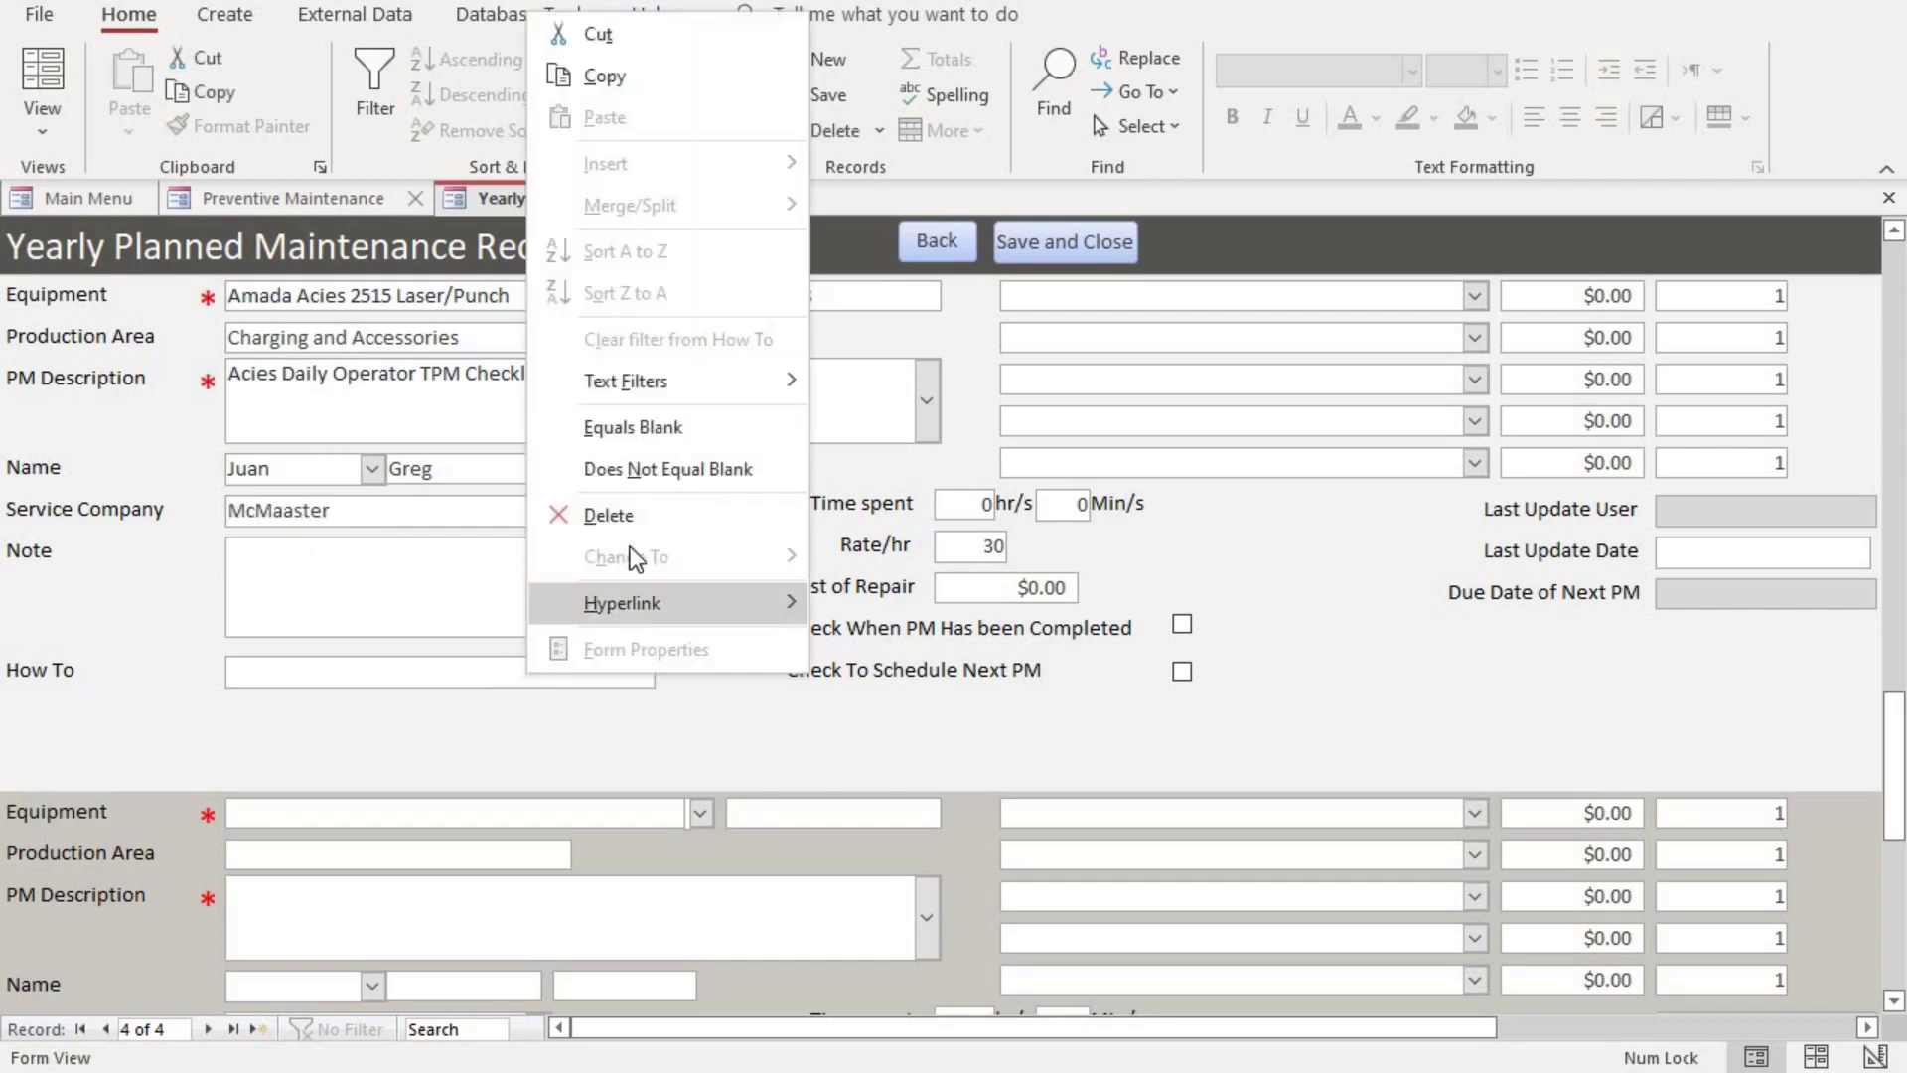
pyautogui.click(860, 609)
pyautogui.scroll(-10, 917, 520)
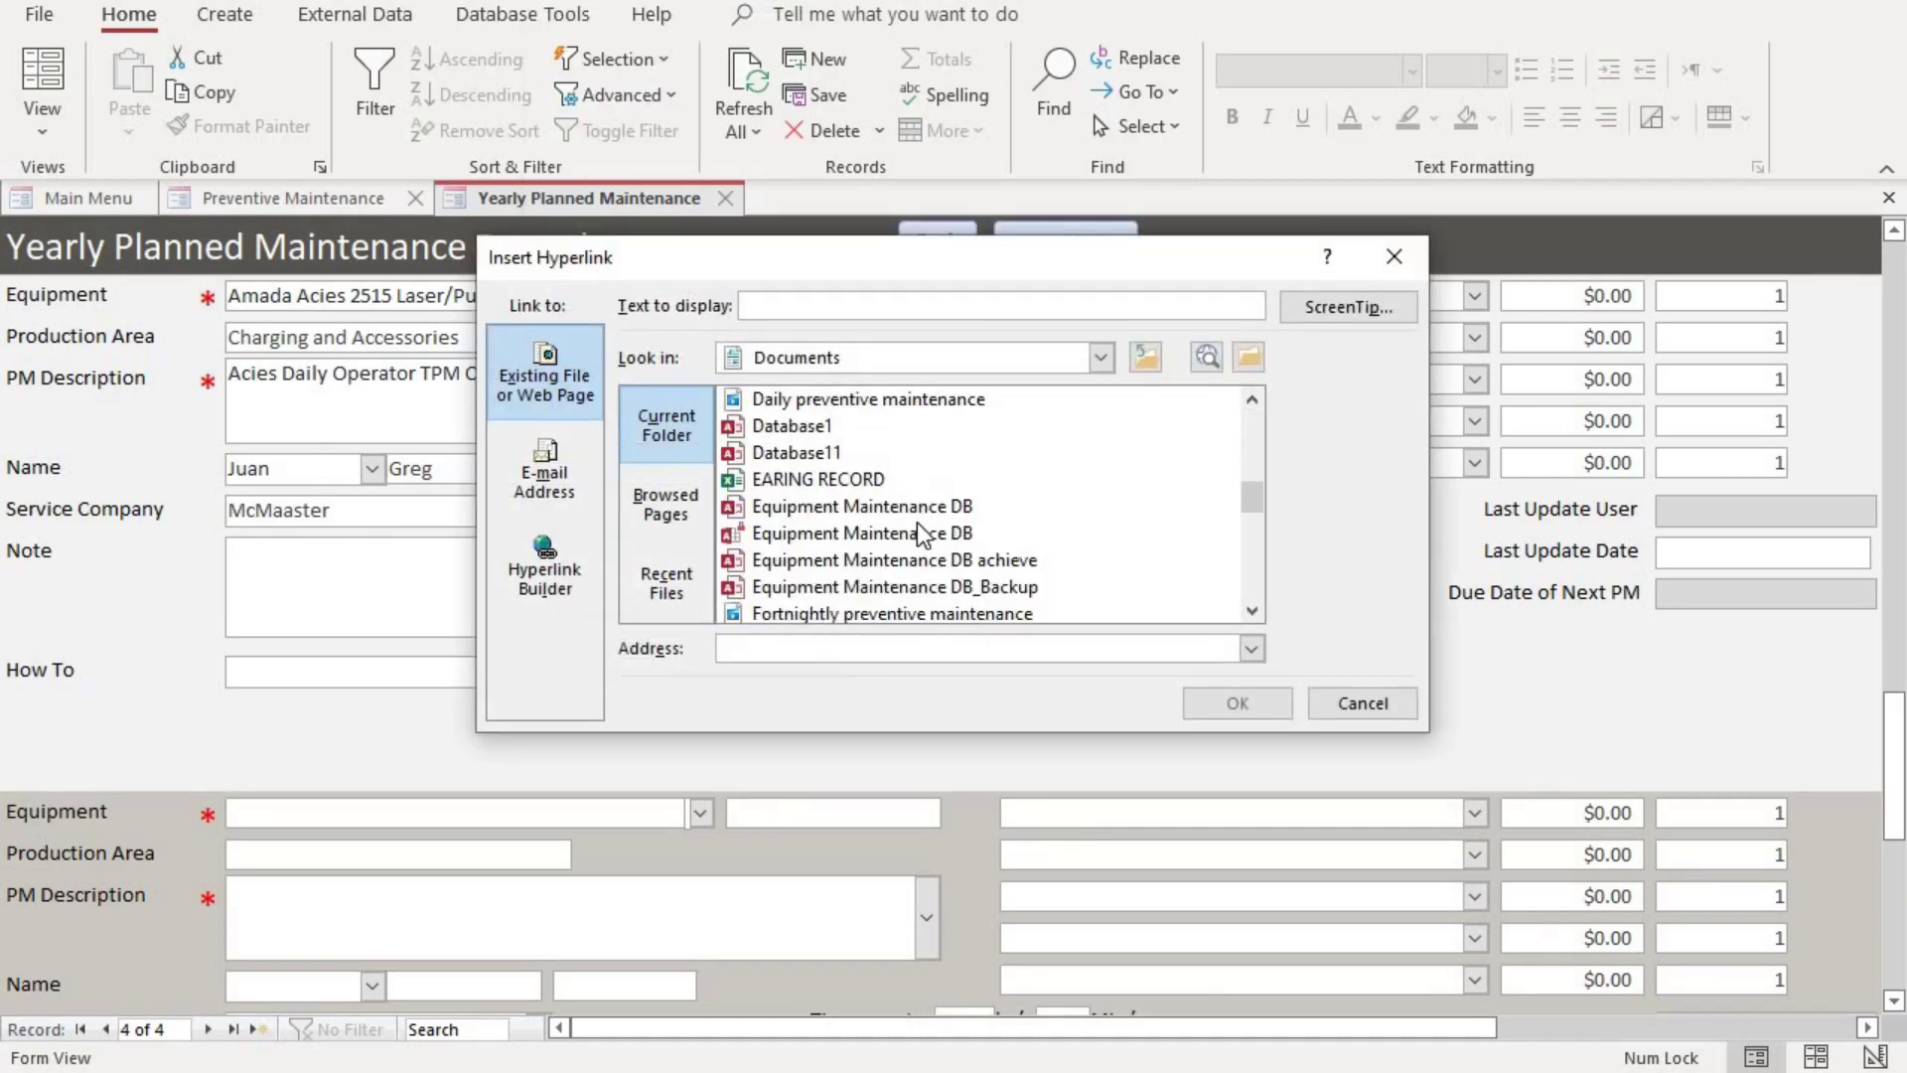
pyautogui.scroll(-4, 915, 536)
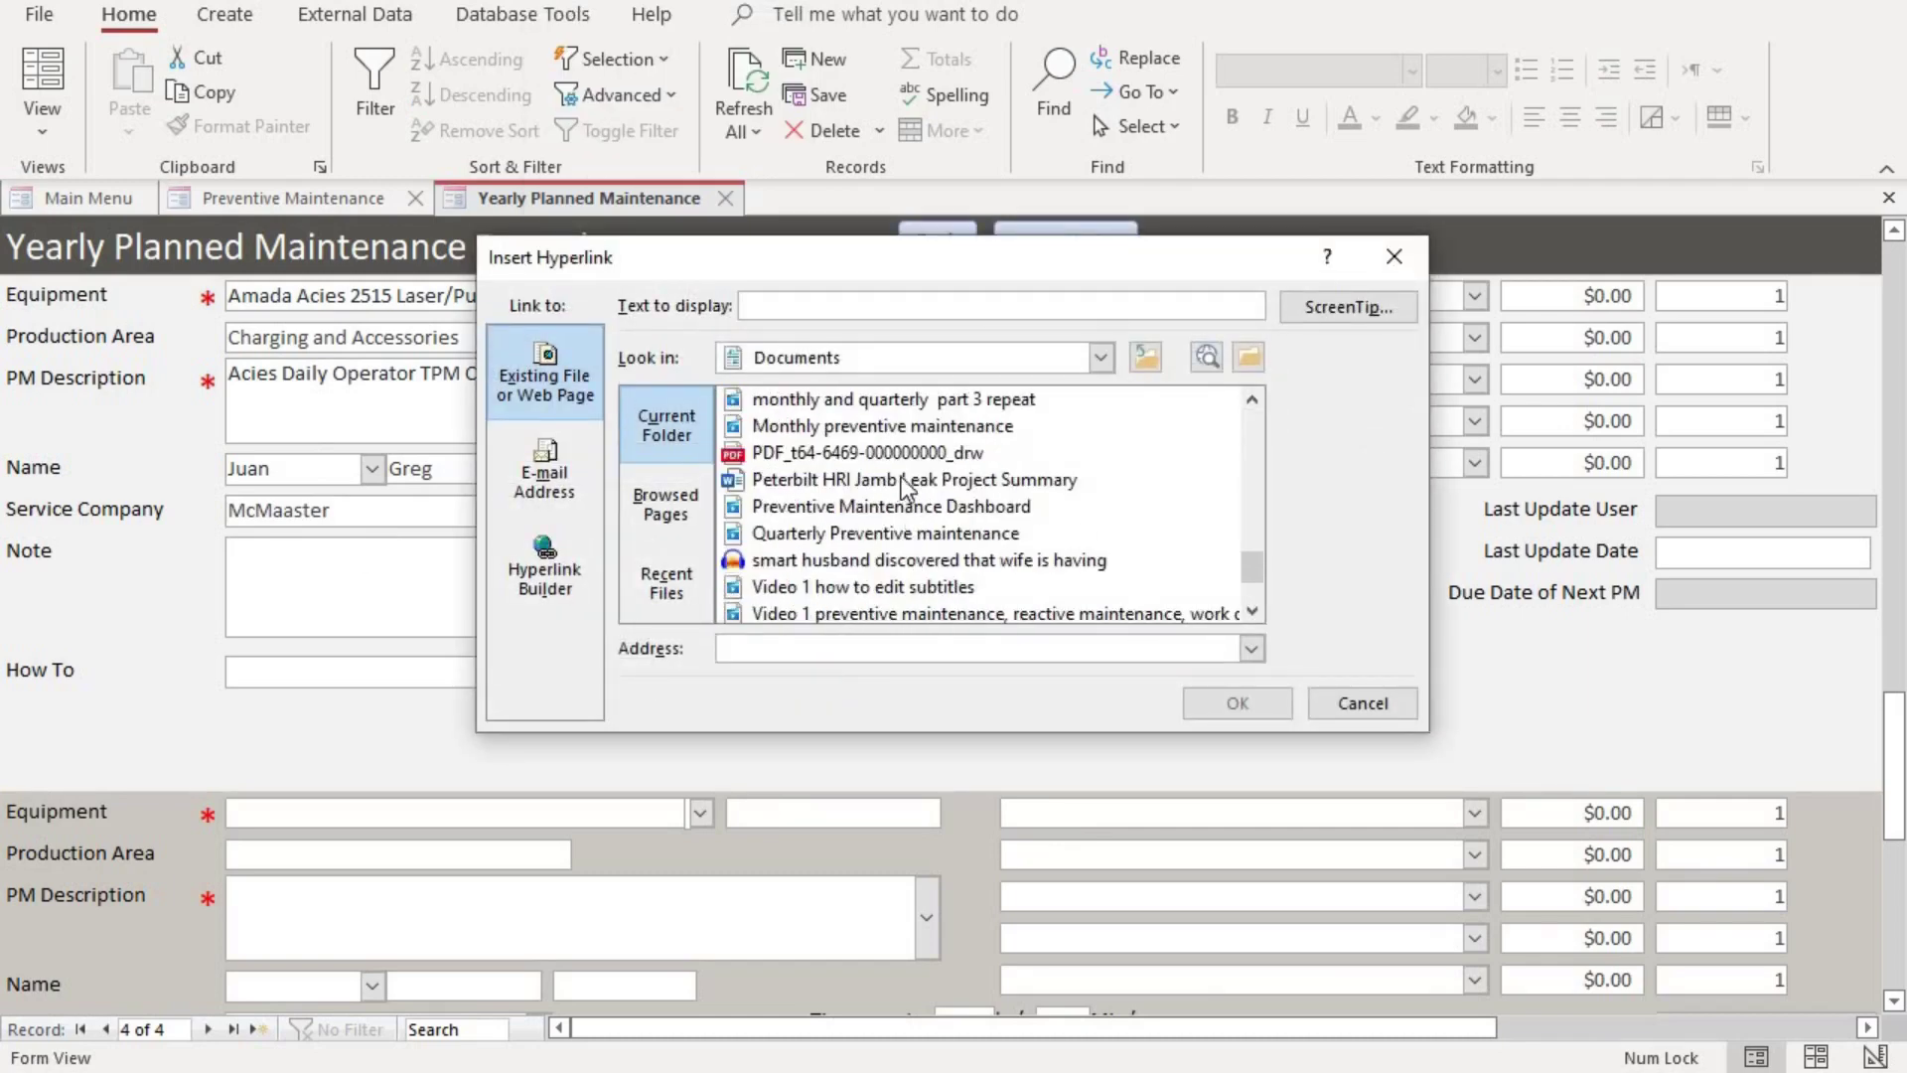
pyautogui.doubleClick(920, 454)
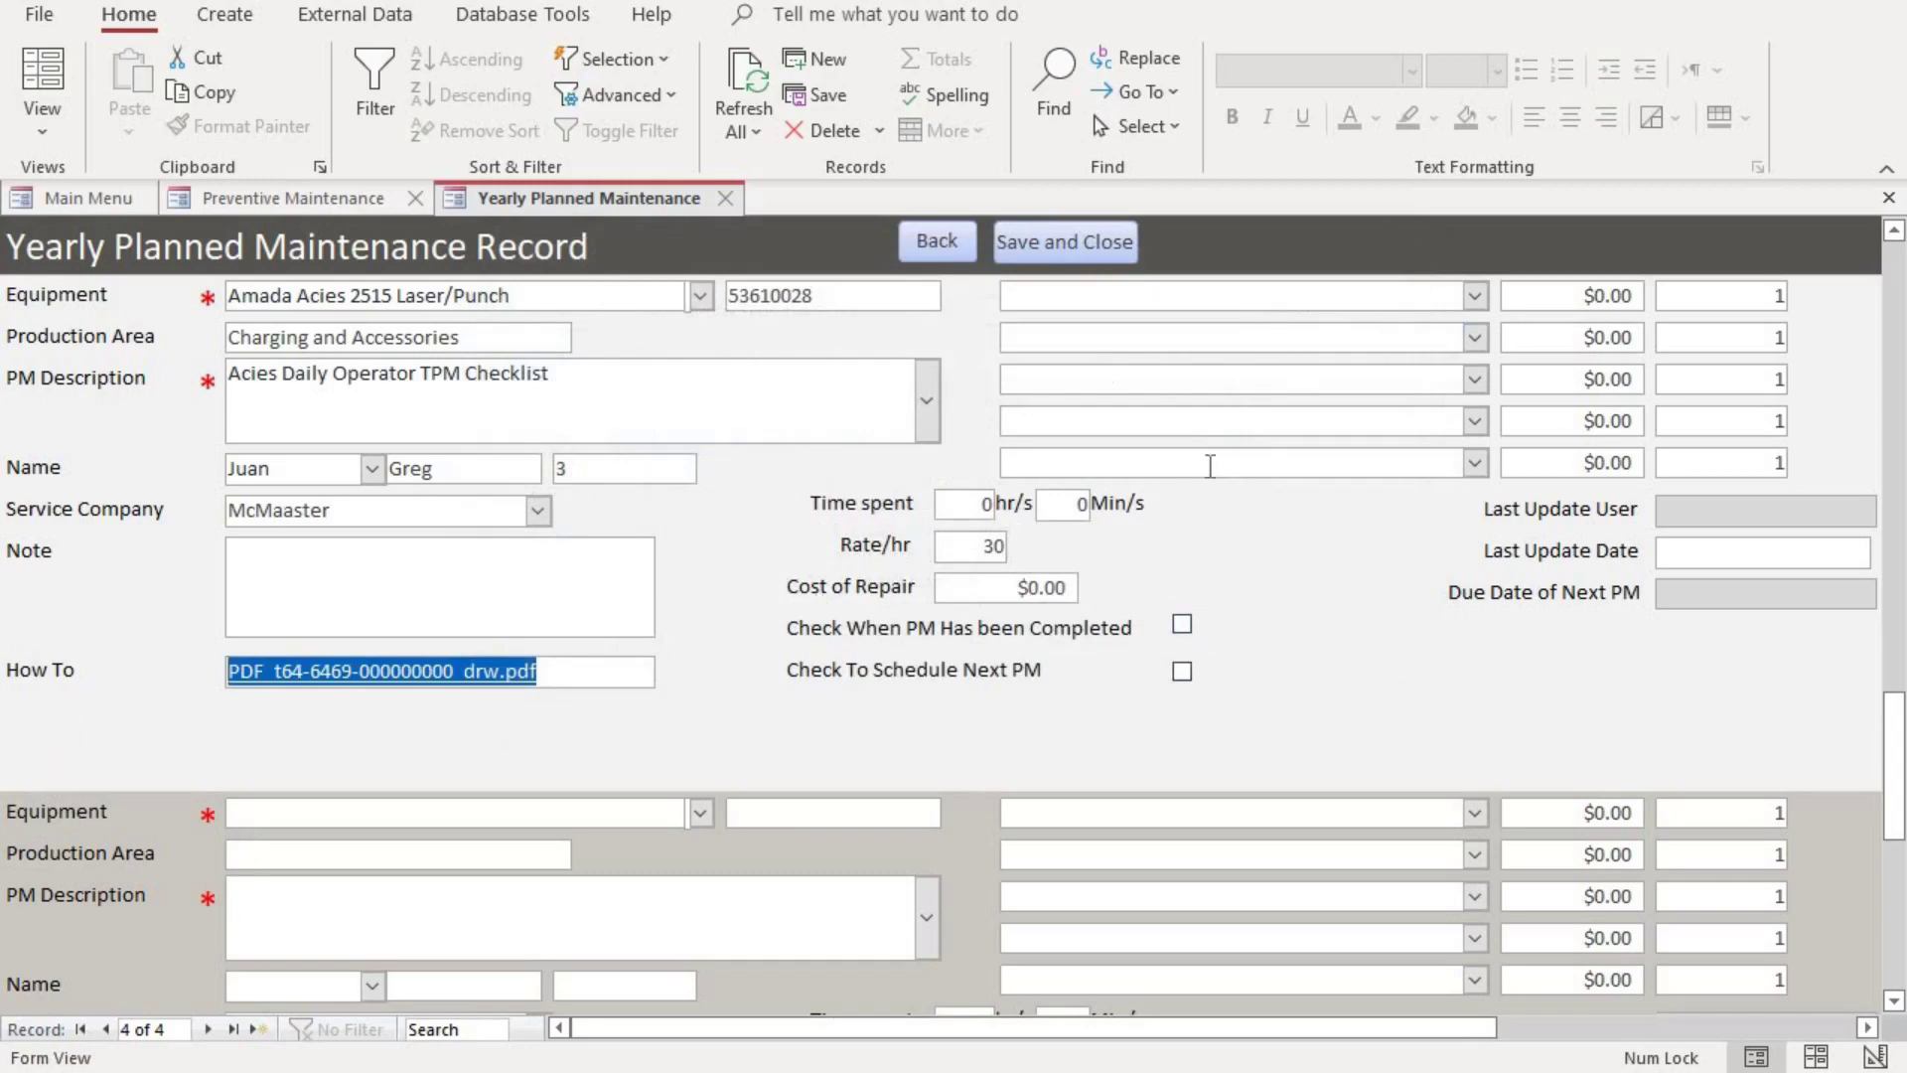
# Step: Fill the five part rows with Hammer, screws, Hammer, Hammer, screws for a $72.00 repair cost
pyautogui.click(1474, 296)
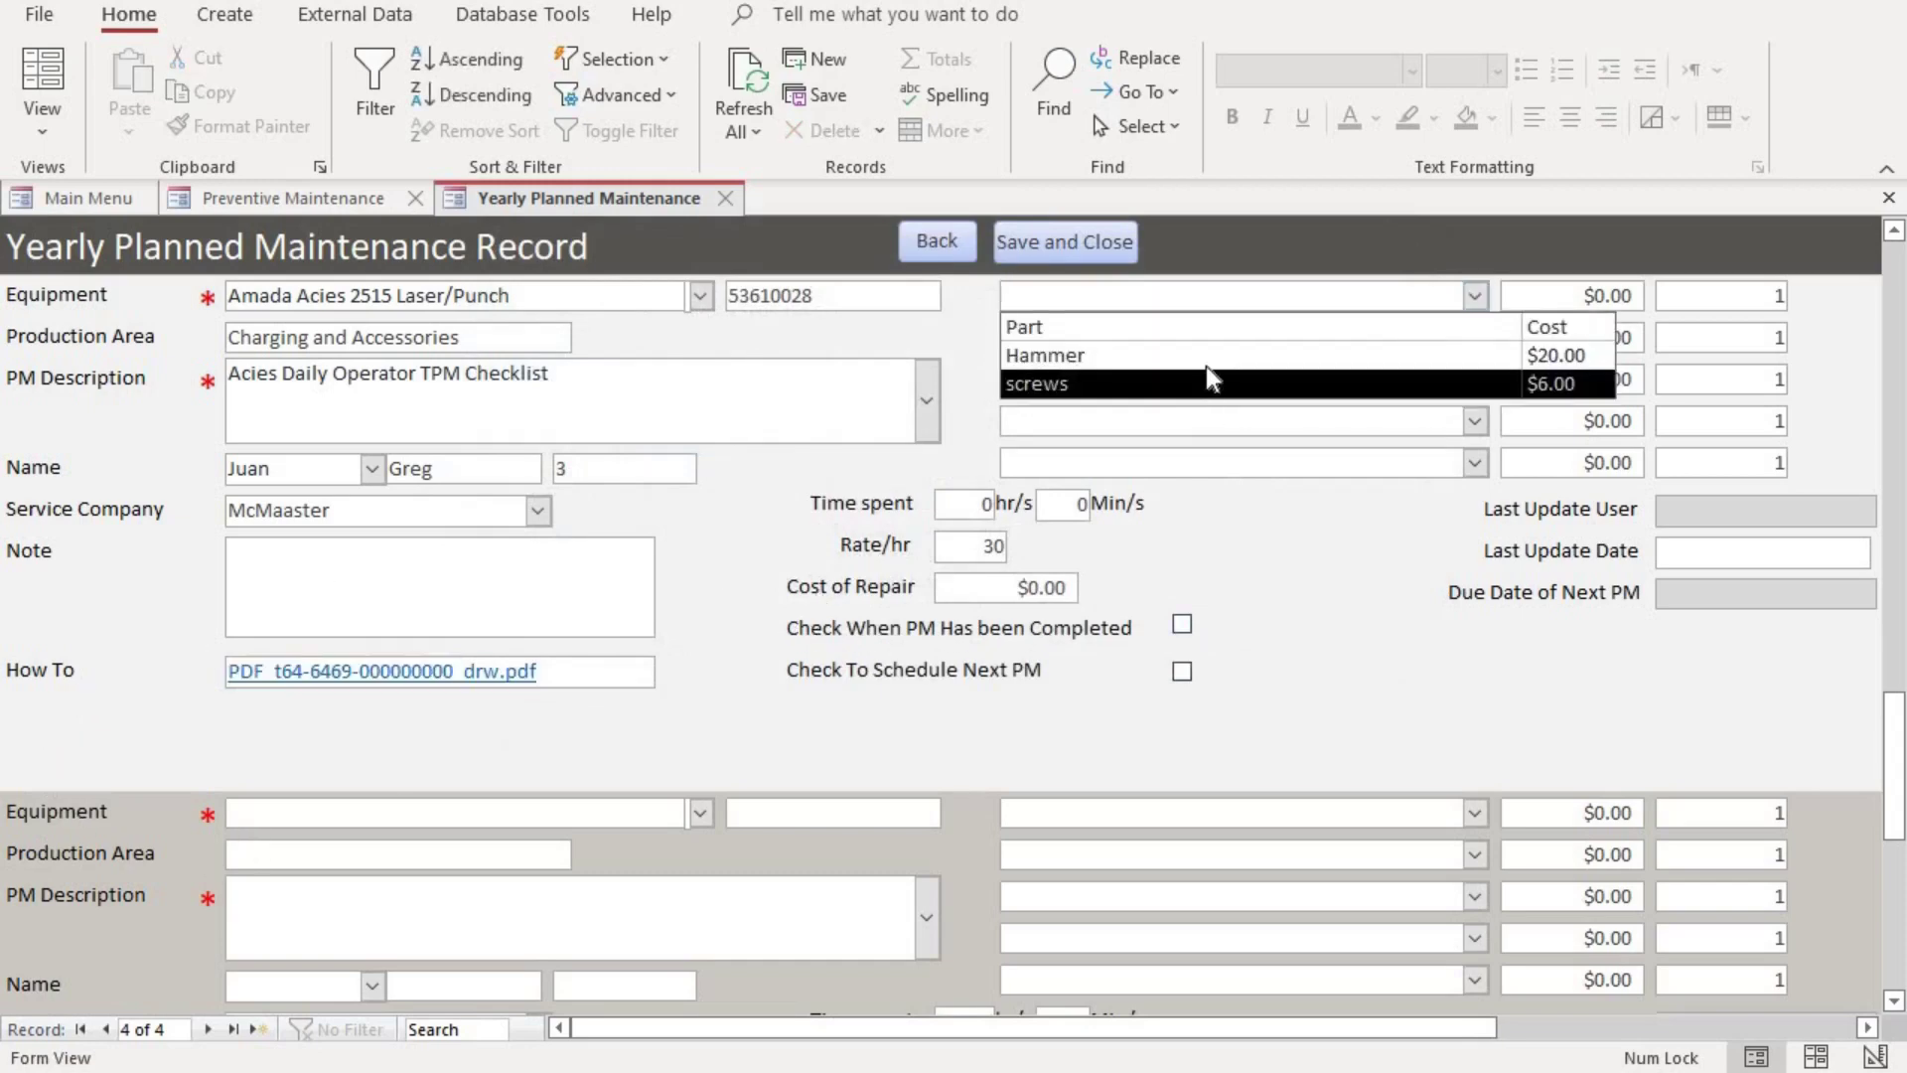
pyautogui.click(1205, 357)
pyautogui.click(1475, 338)
pyautogui.click(1411, 428)
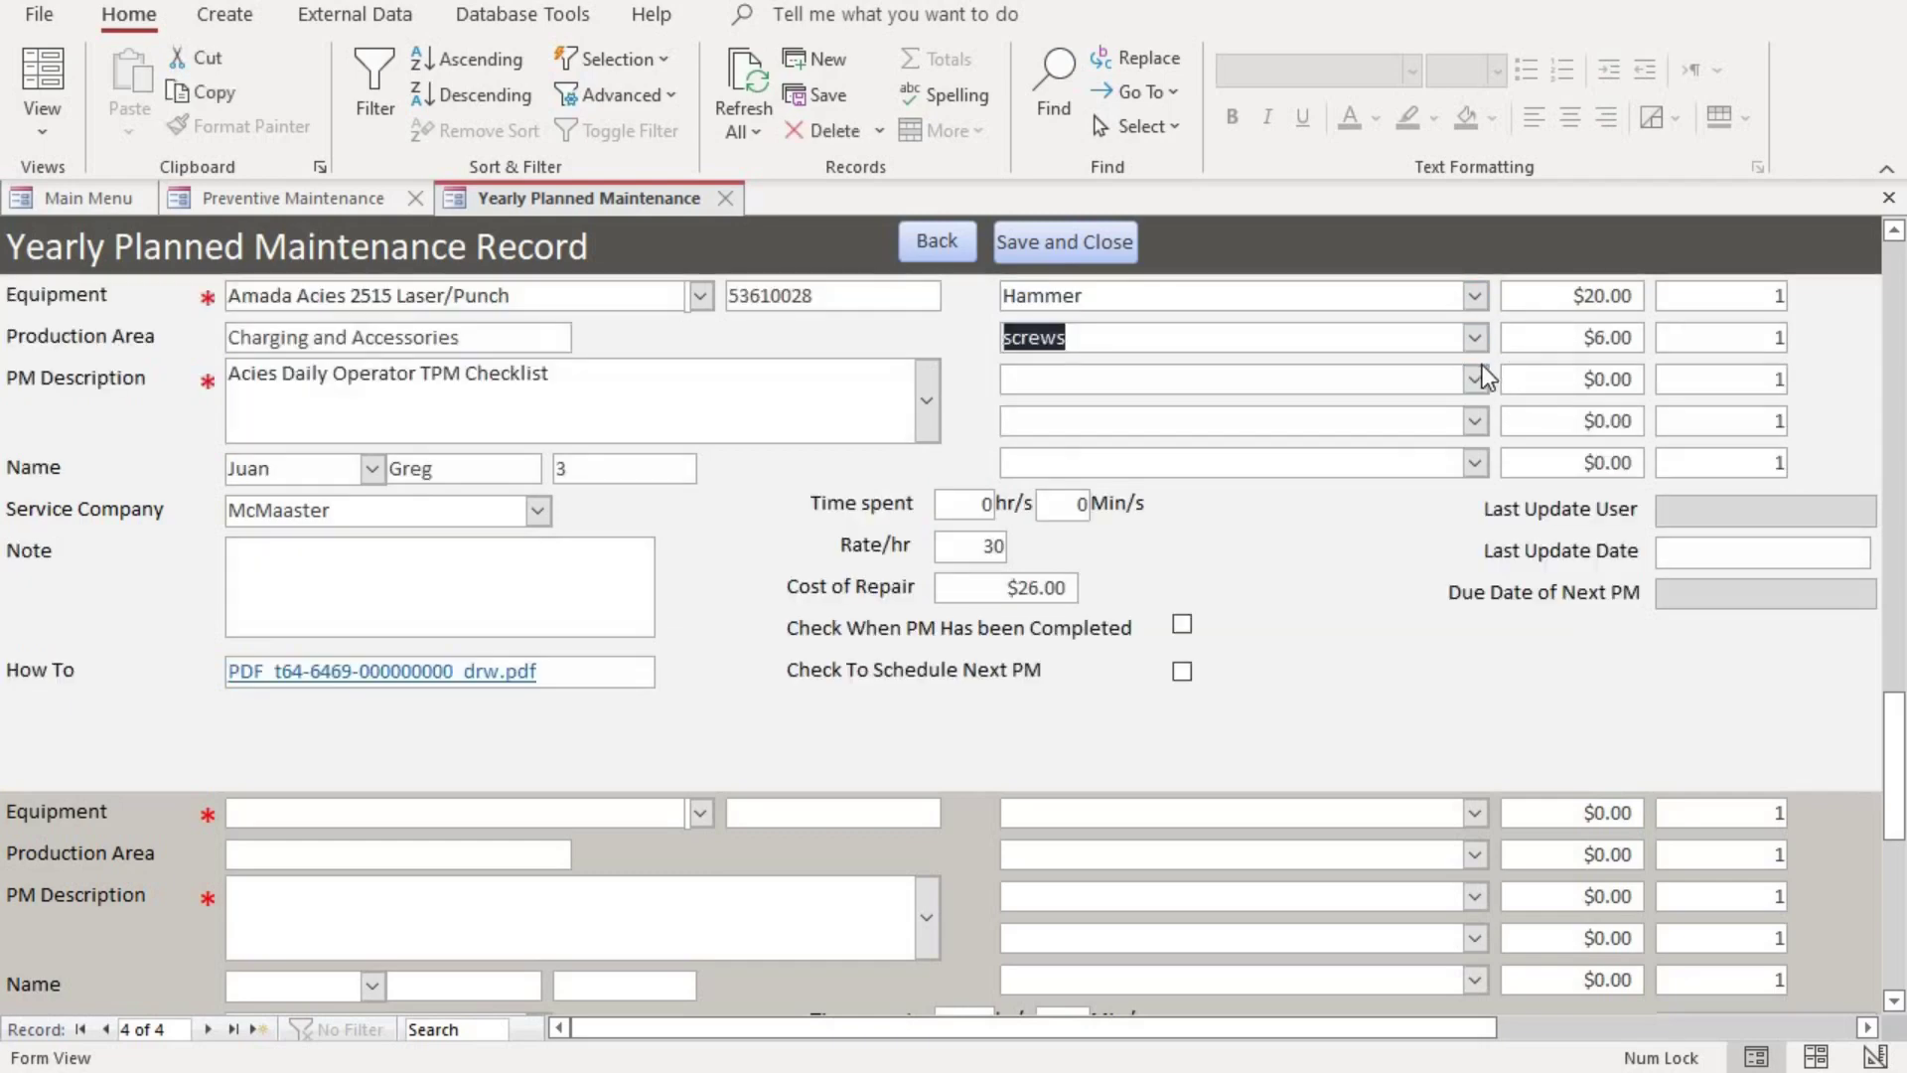
pyautogui.click(1474, 380)
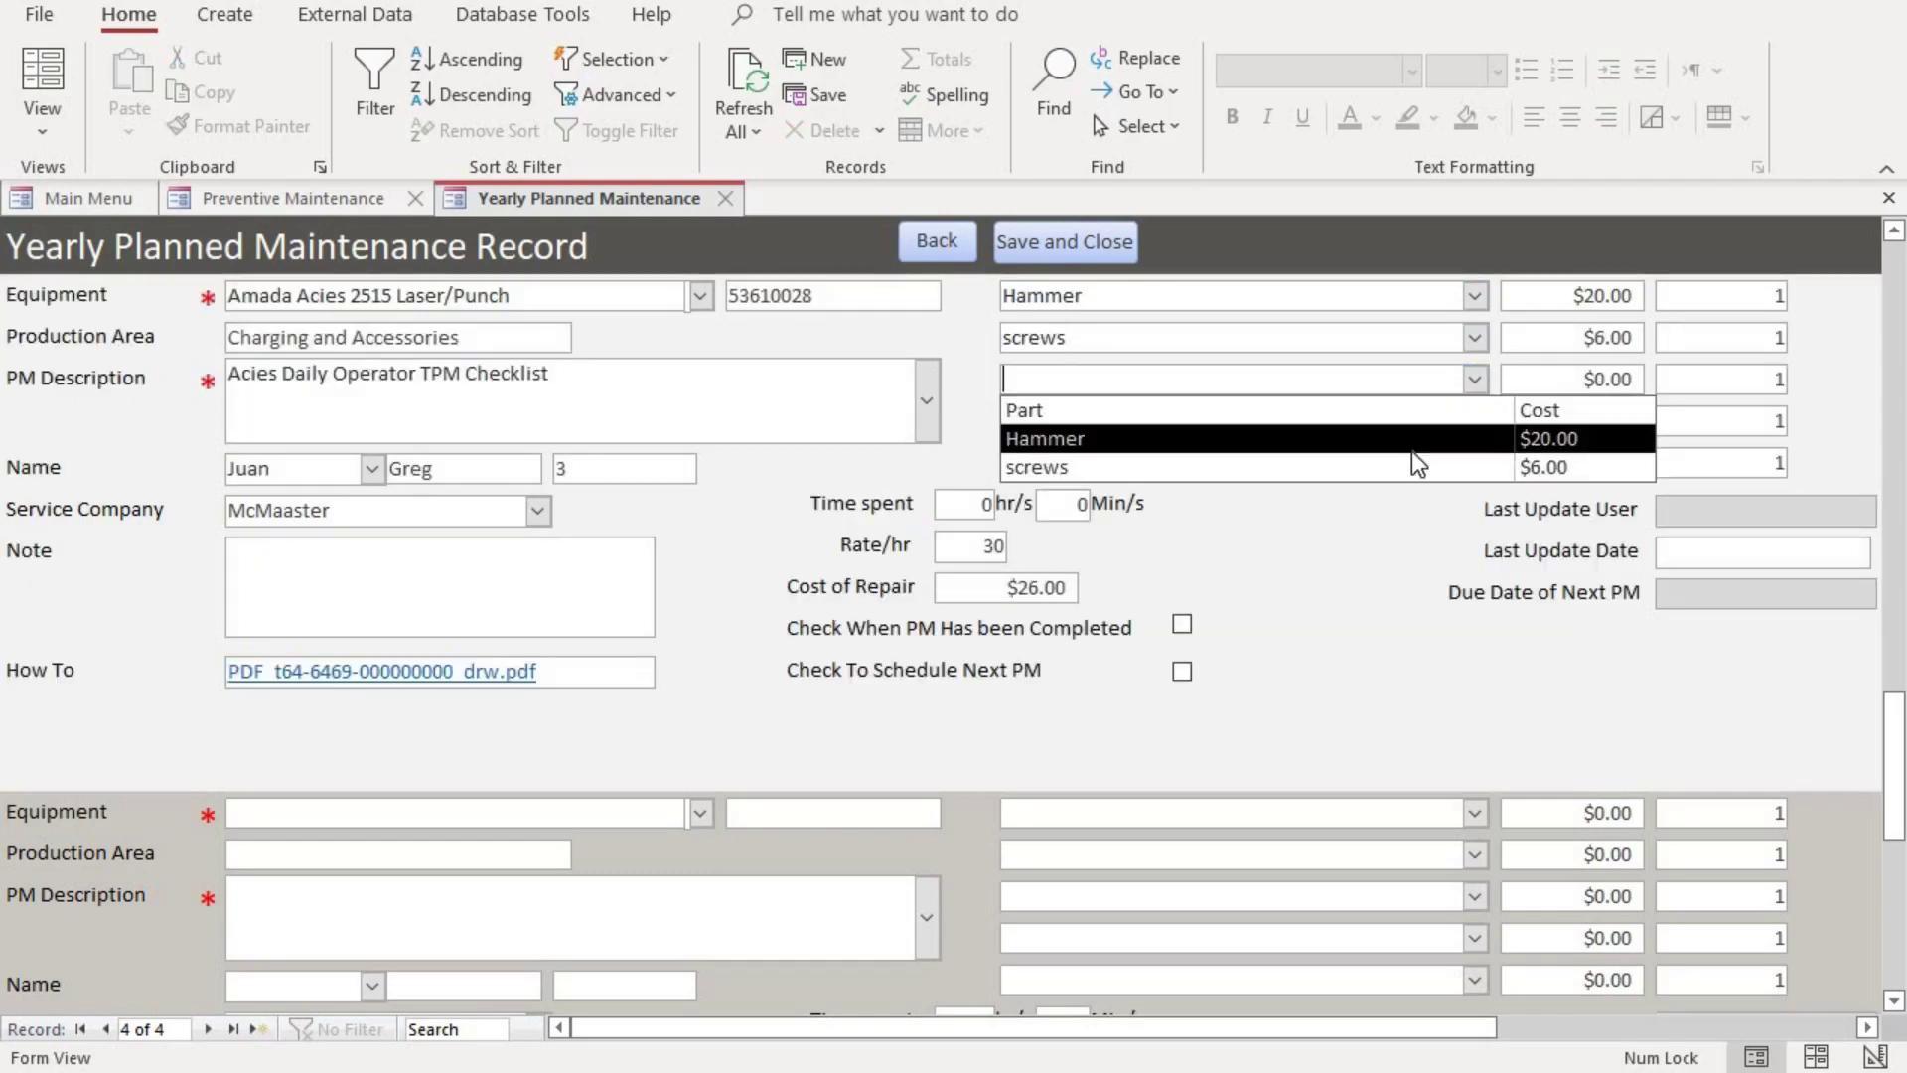
pyautogui.click(1412, 440)
pyautogui.click(1475, 420)
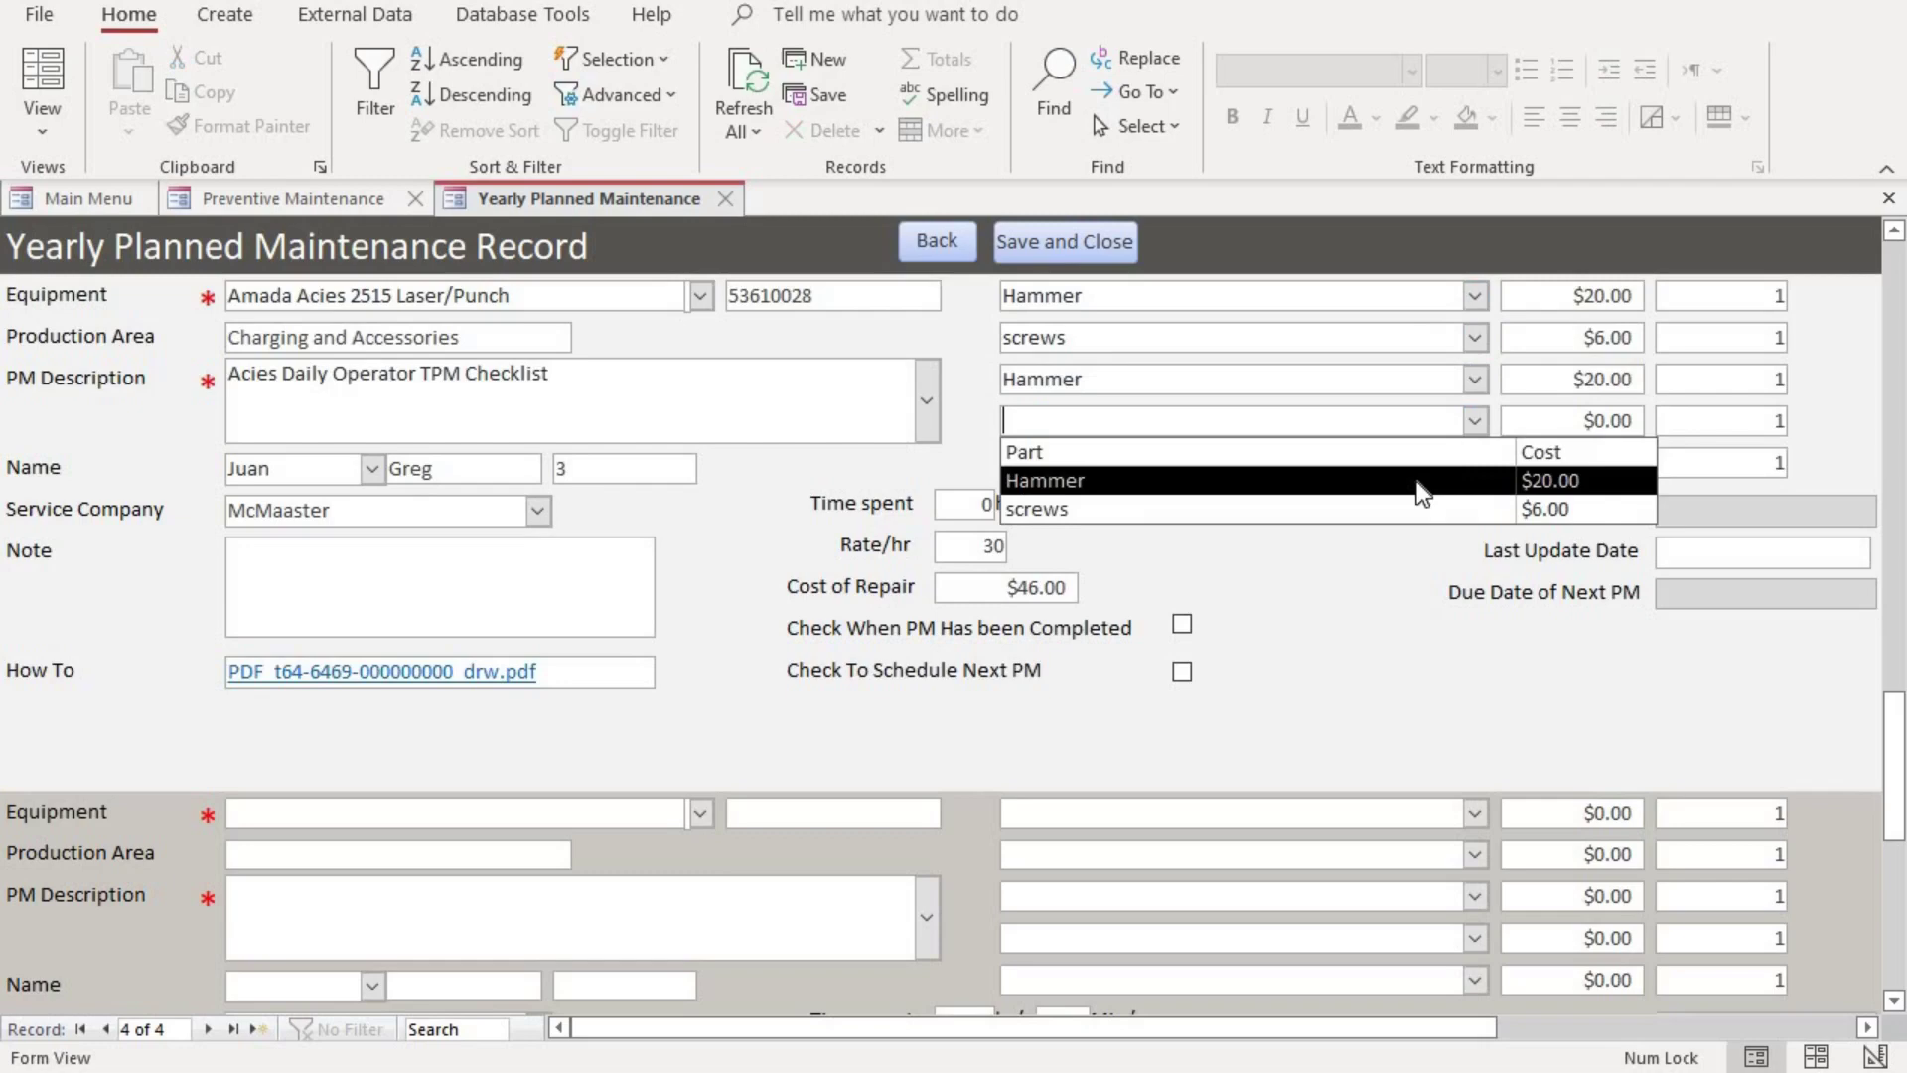
pyautogui.click(1416, 482)
pyautogui.click(1475, 462)
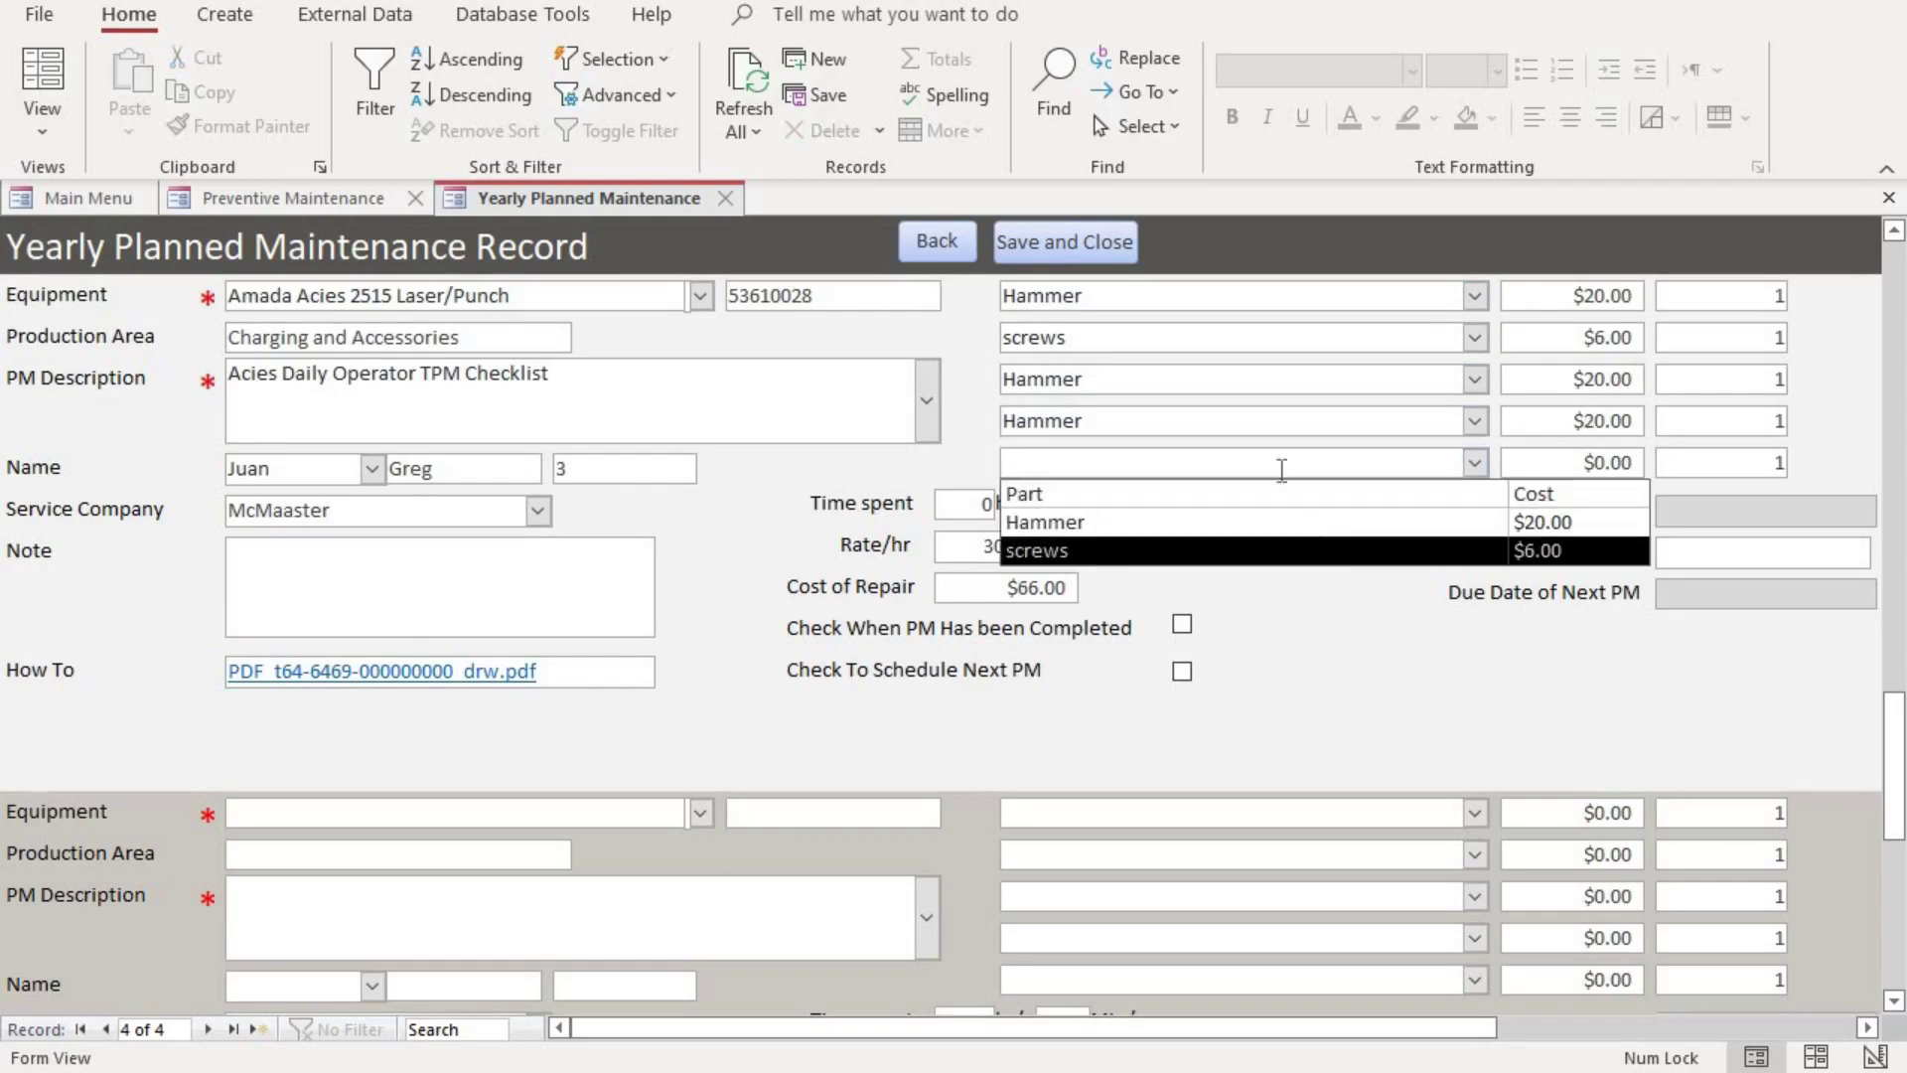
pyautogui.click(1328, 549)
pyautogui.click(1681, 549)
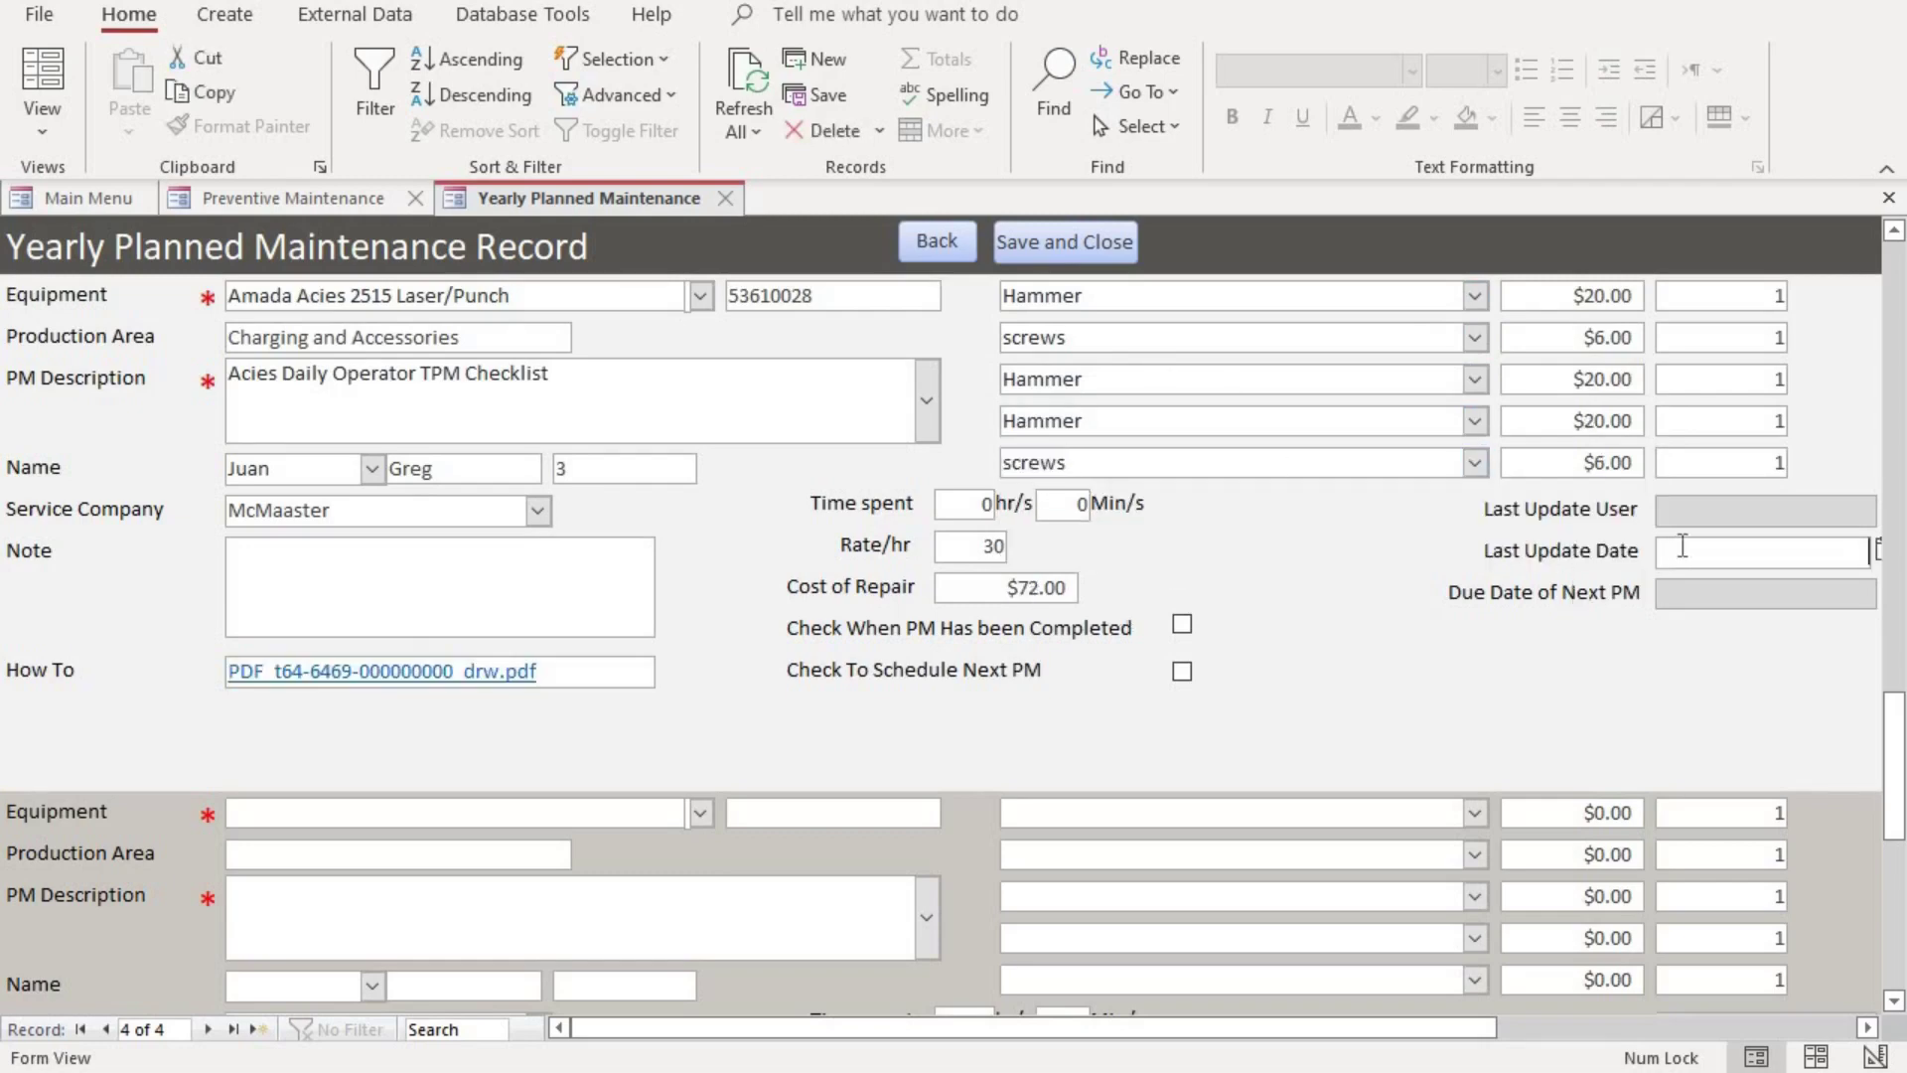
pyautogui.moveTo(1441, 1029); pyautogui.dragTo(1538, 1030)
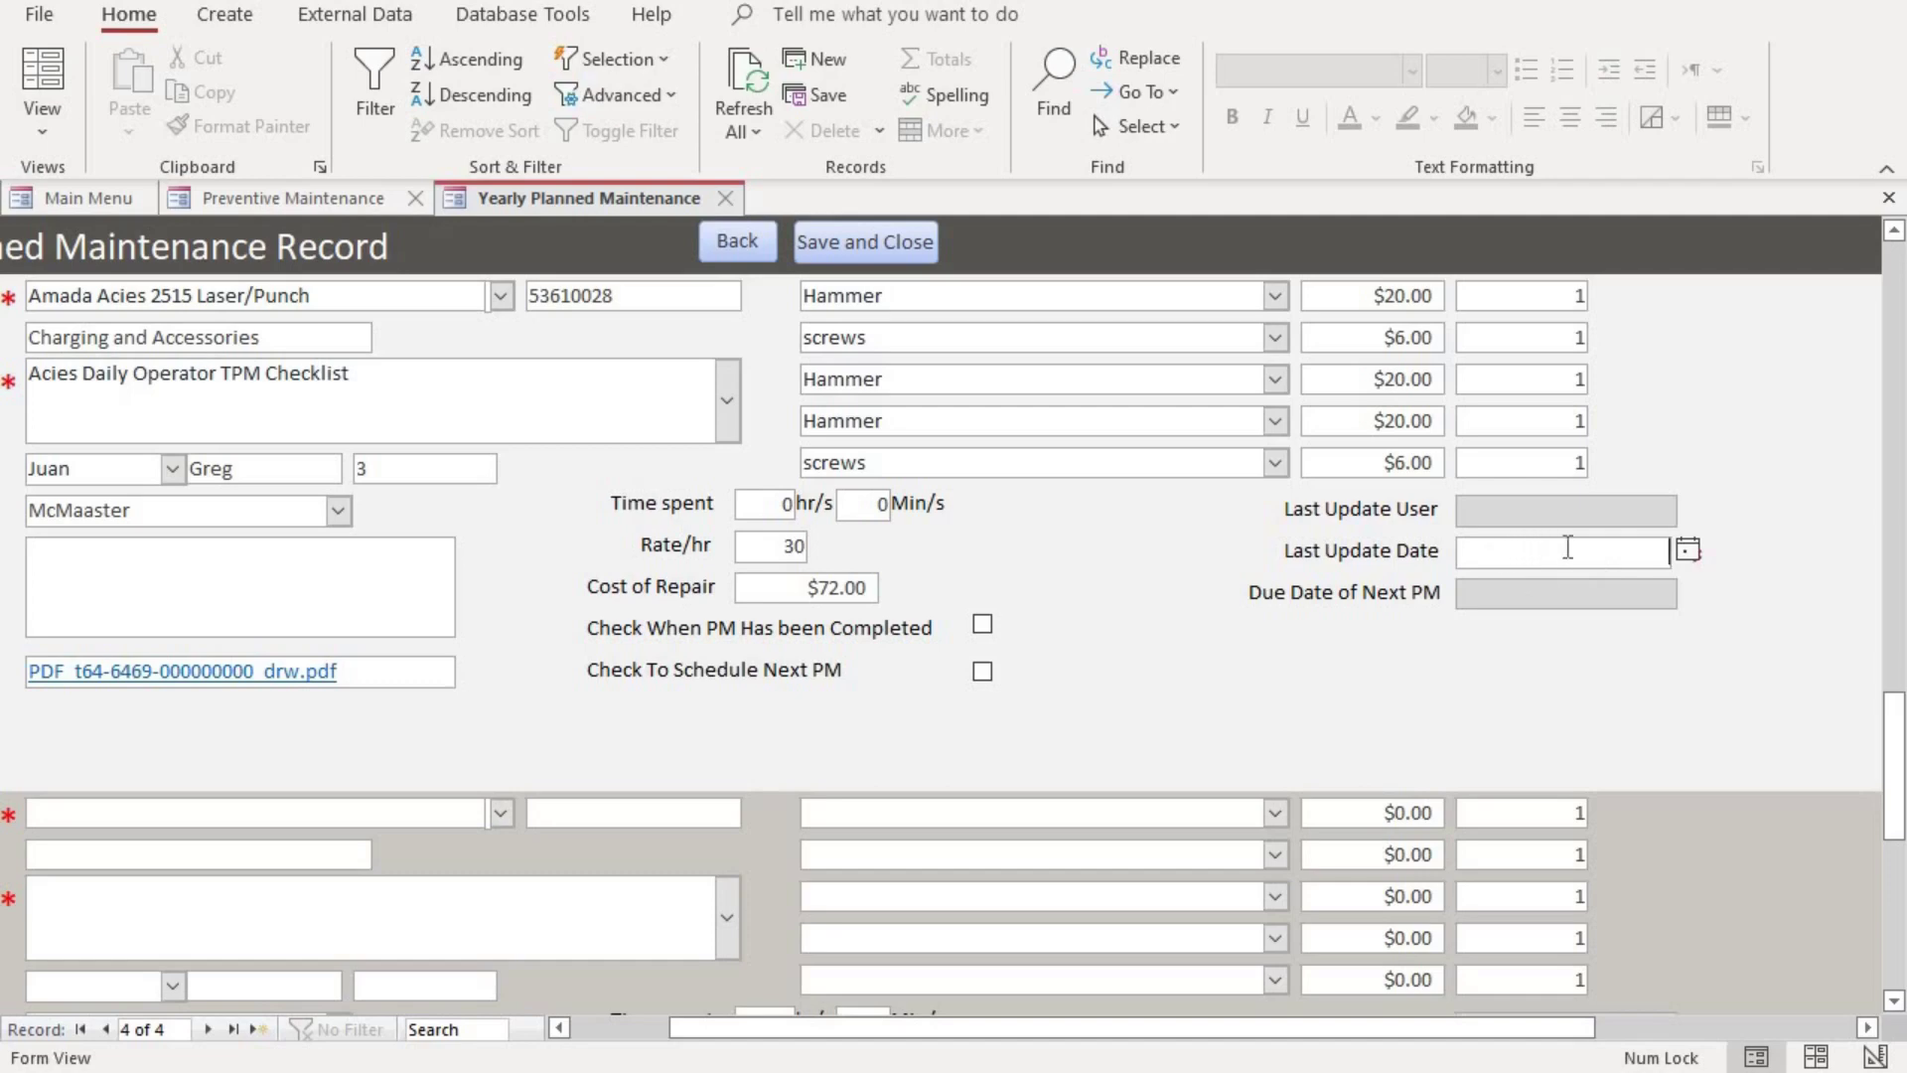
# Step: Set Last Update Date to 7/3/2022 so the next due date fills, then reopen the calendar
pyautogui.click(1688, 553)
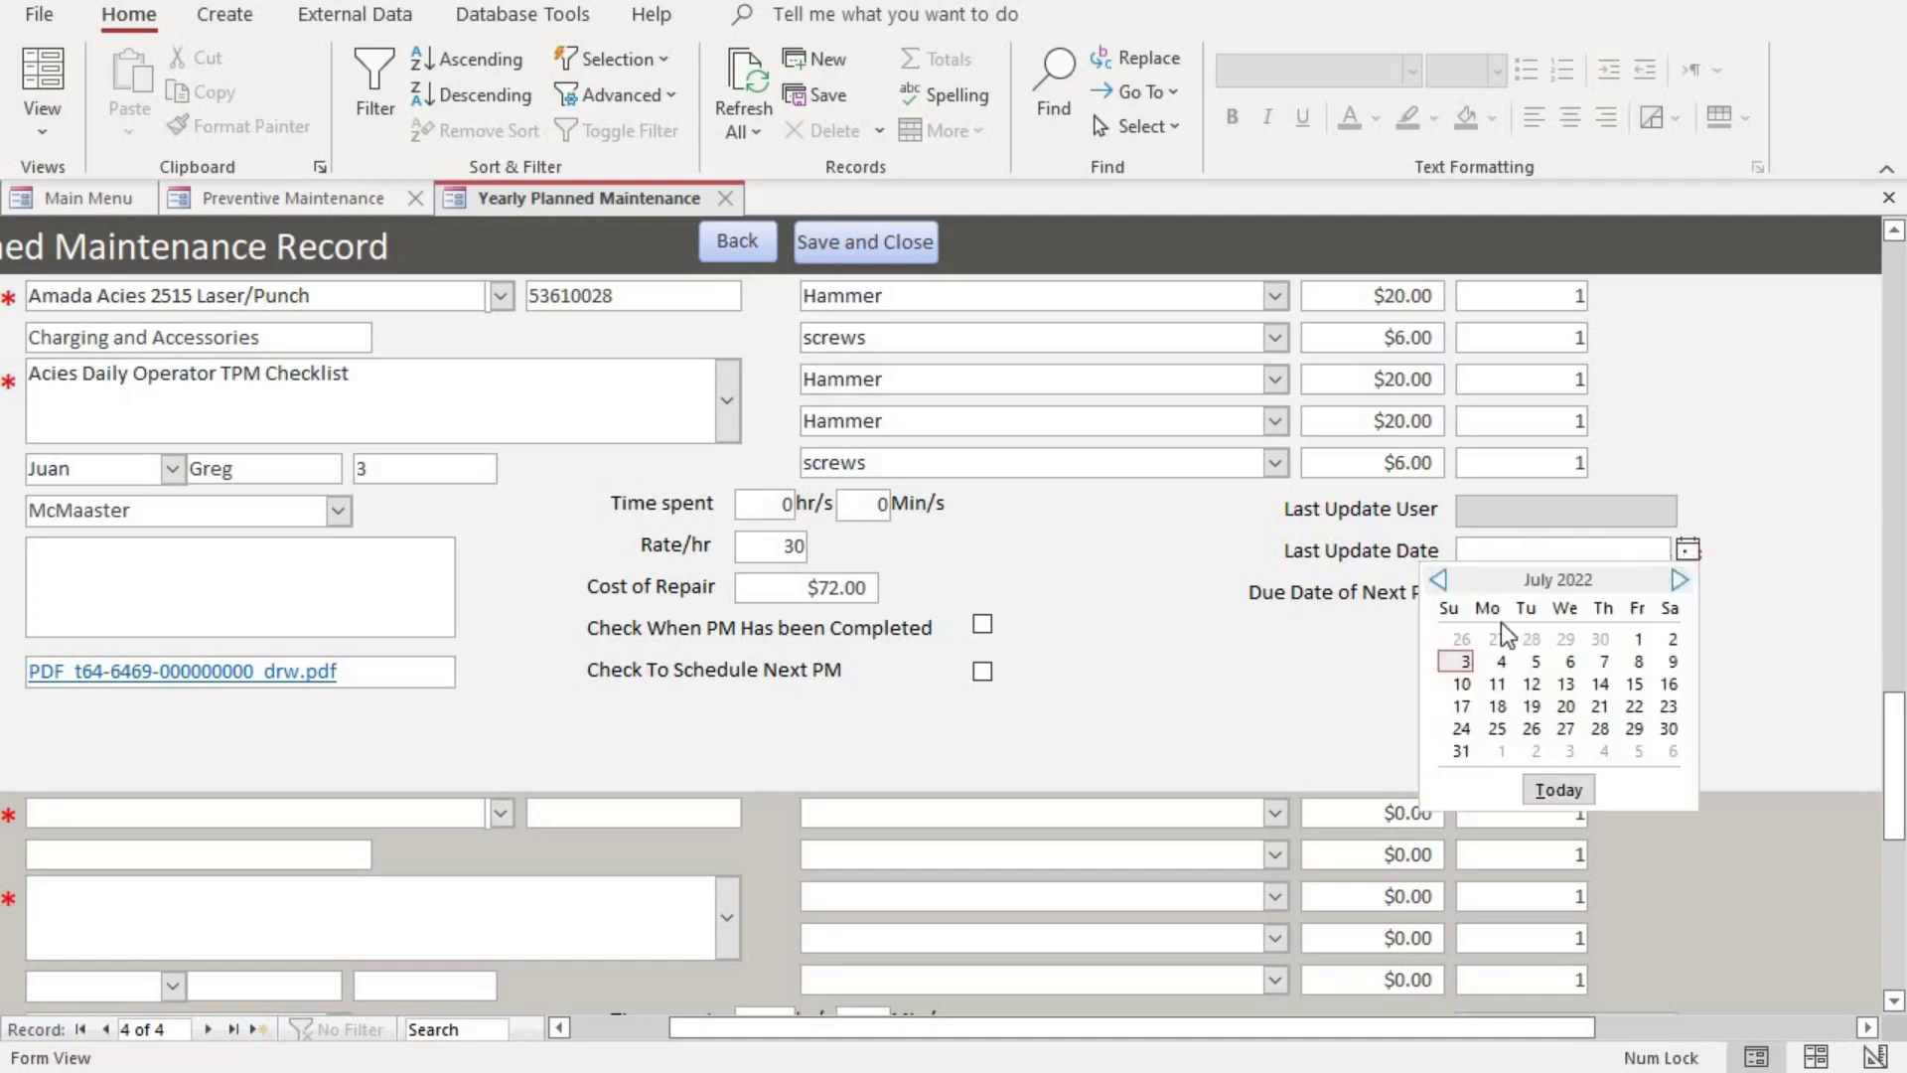
pyautogui.click(1456, 661)
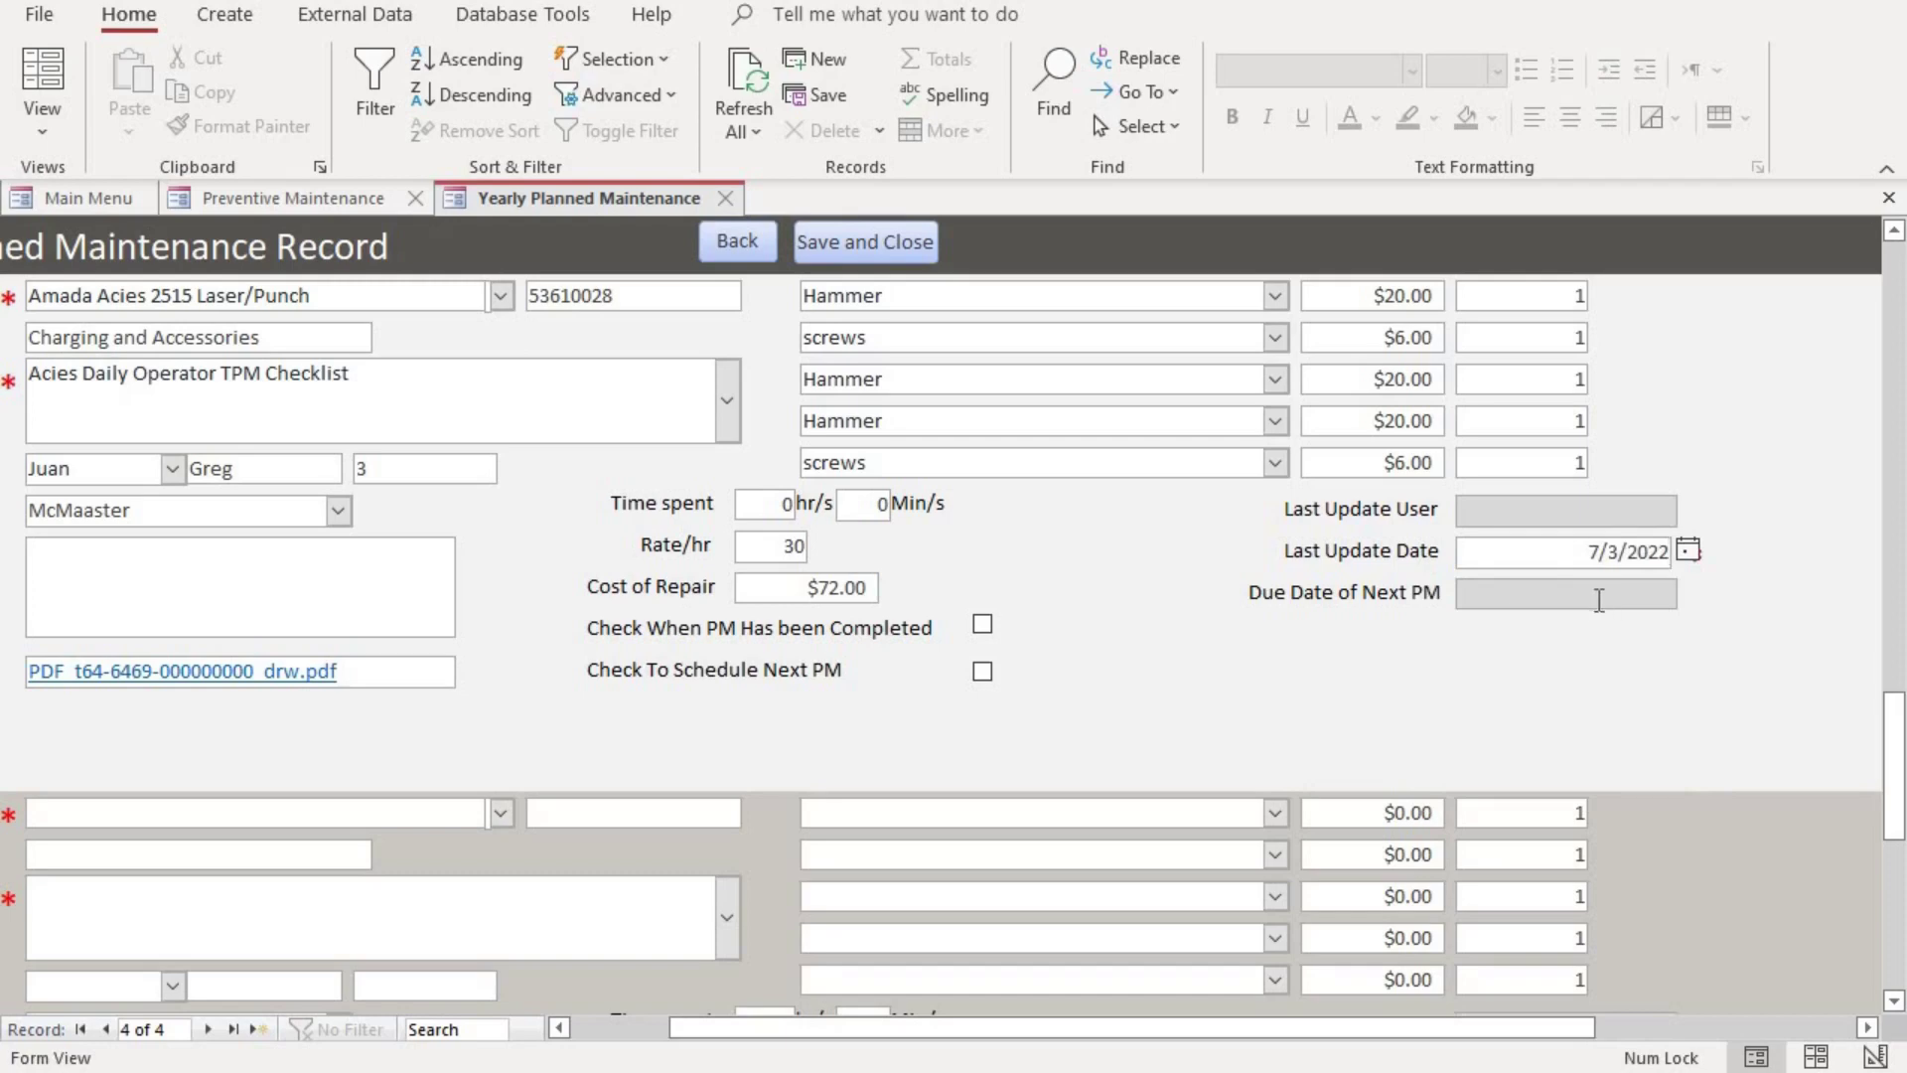
pyautogui.click(1599, 596)
pyautogui.click(1642, 556)
pyautogui.click(1688, 552)
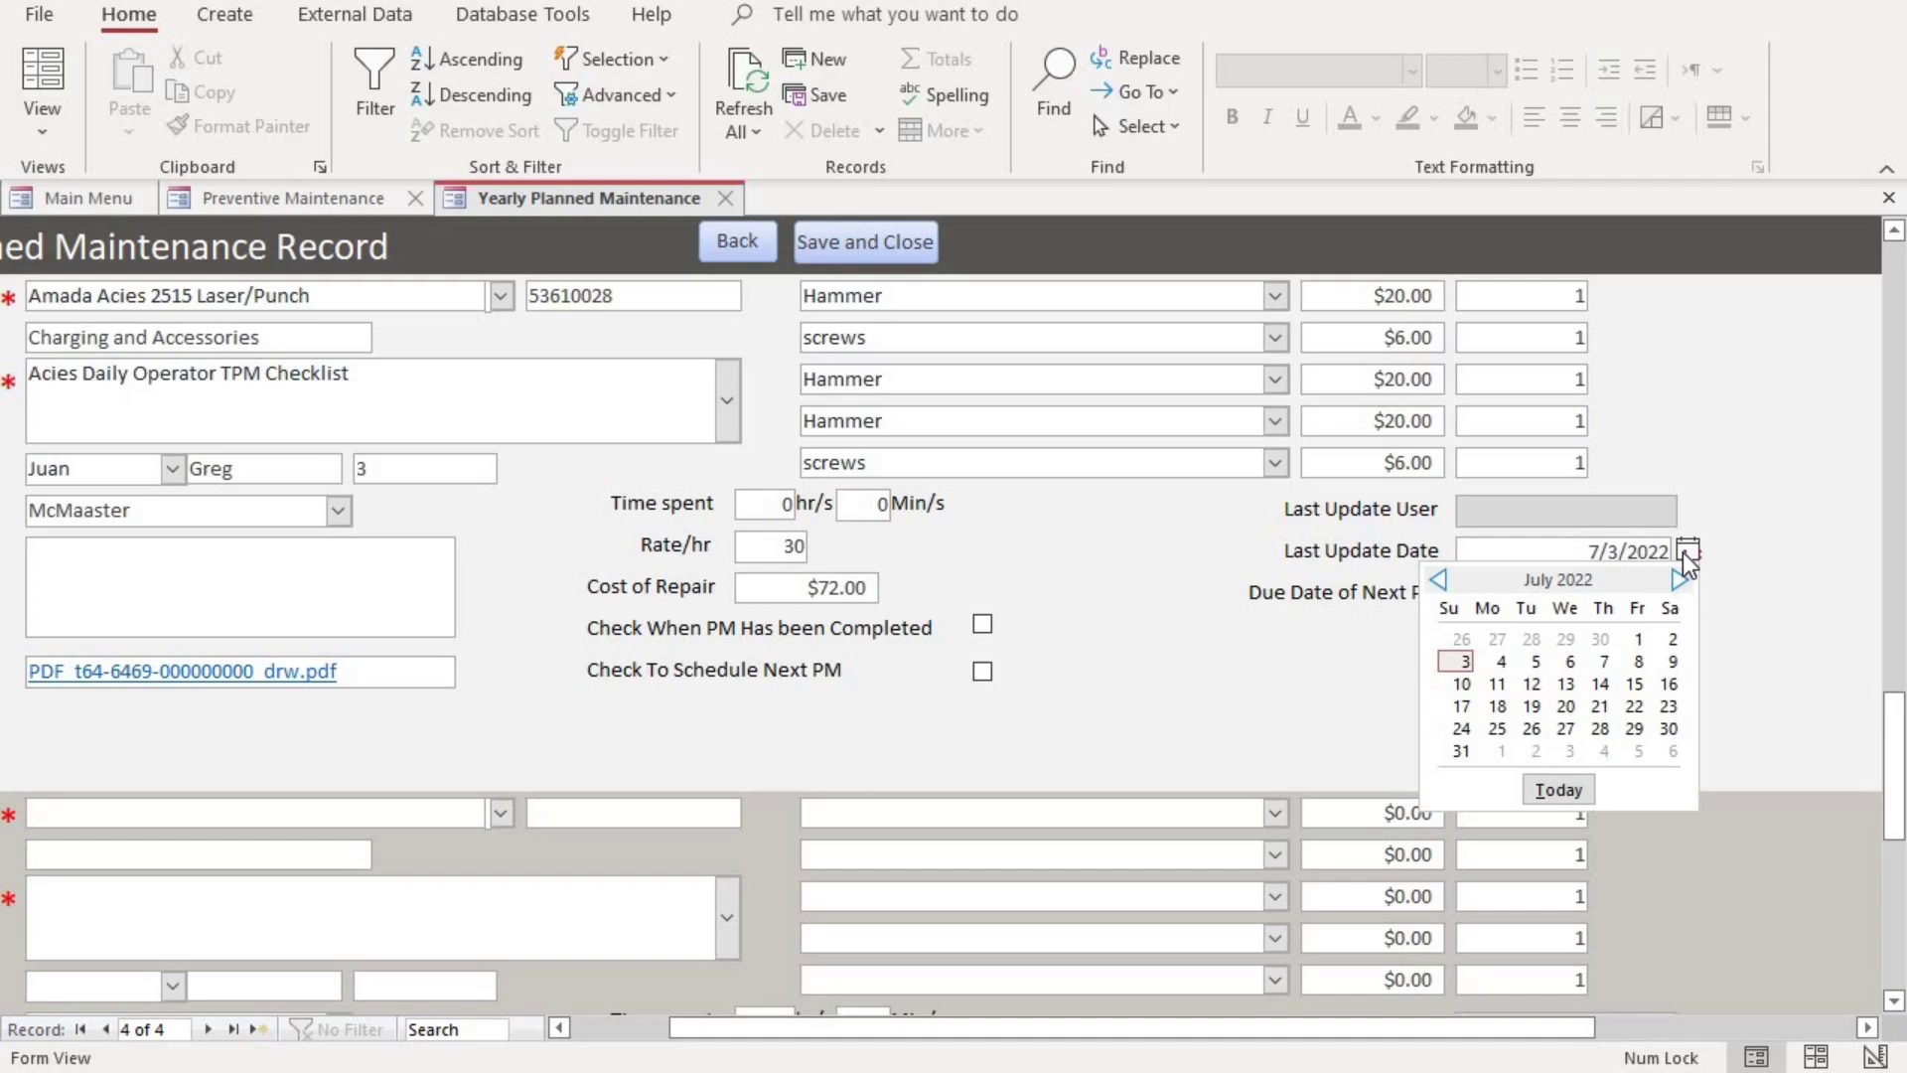
# Step: Change Last Update Date to July 6, 2021, making Due Date of Next PM 7/6/2022
pyautogui.click(1439, 581)
pyautogui.click(1439, 581)
pyautogui.click(1440, 582)
pyautogui.click(1439, 581)
pyautogui.click(1439, 581)
pyautogui.click(1439, 581)
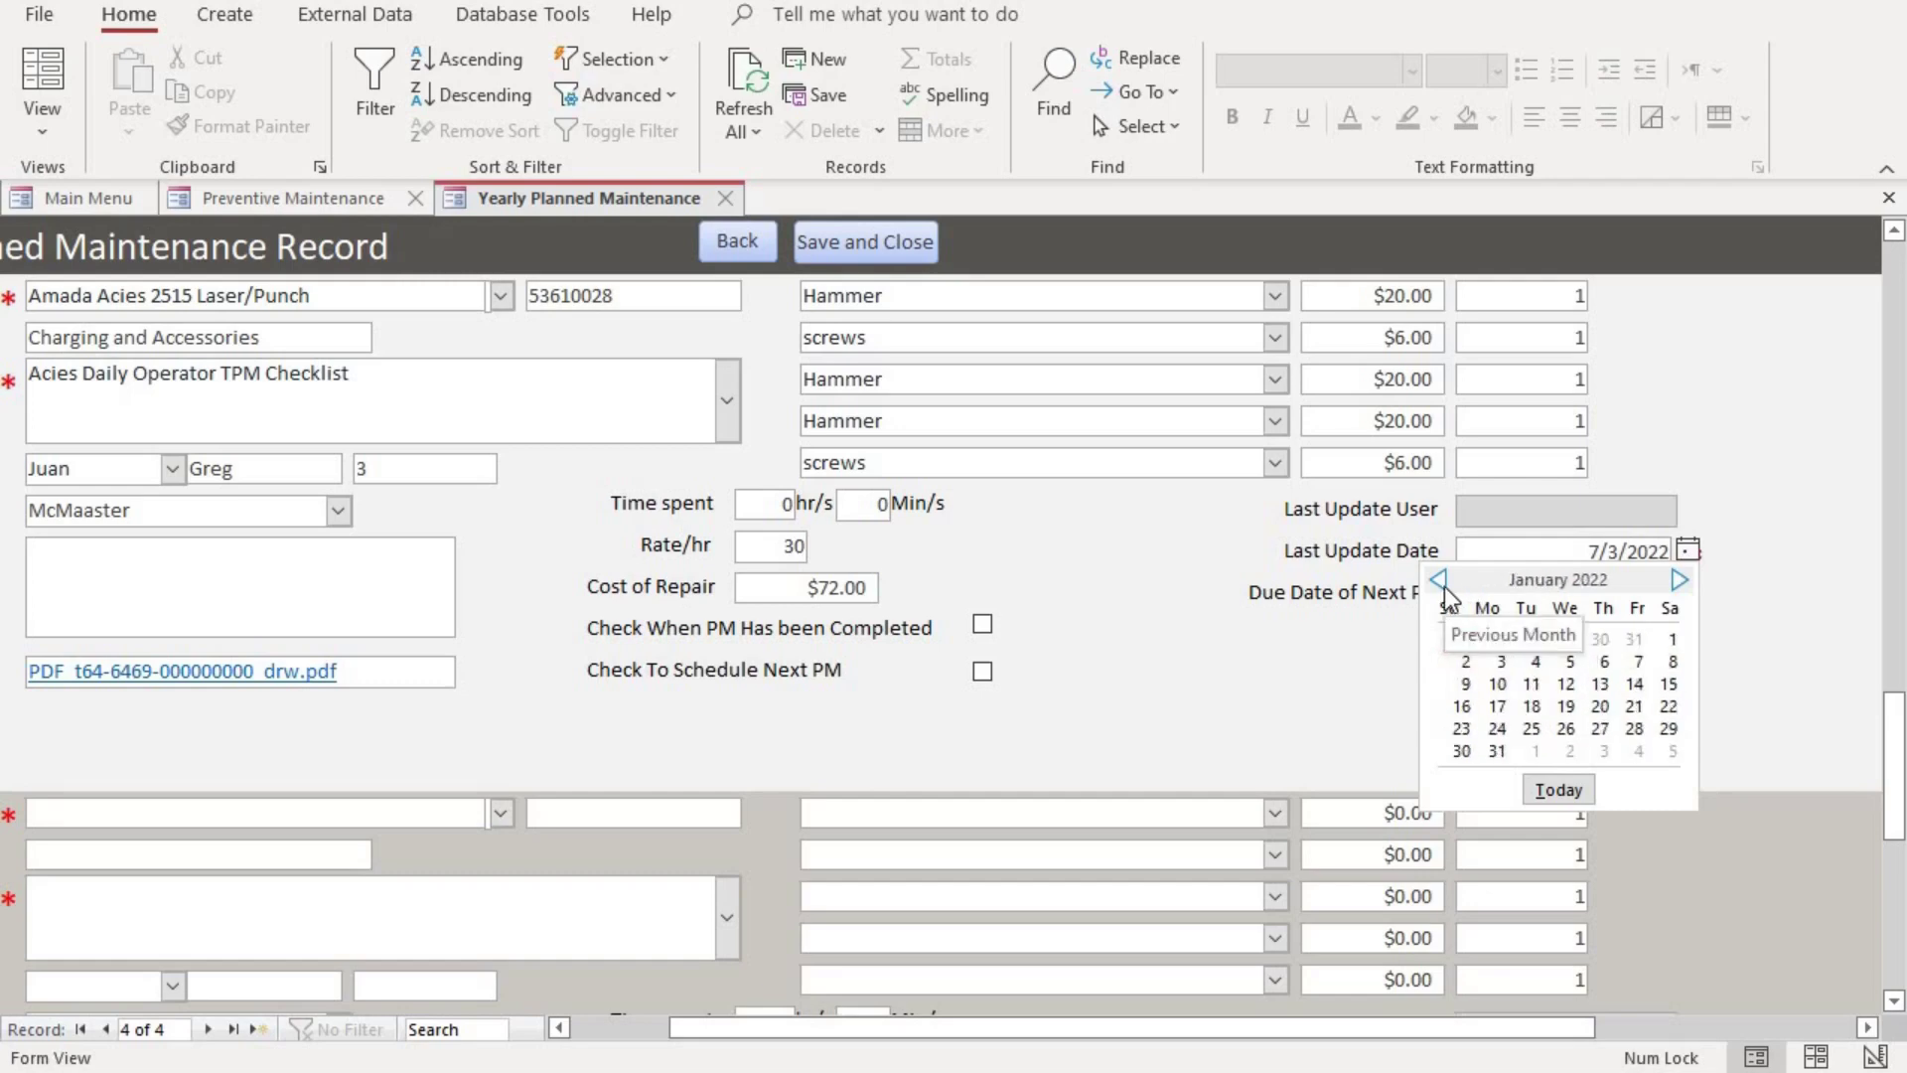
pyautogui.click(1442, 584)
pyautogui.click(1443, 584)
pyautogui.click(1441, 585)
pyautogui.click(1442, 585)
pyautogui.click(1442, 585)
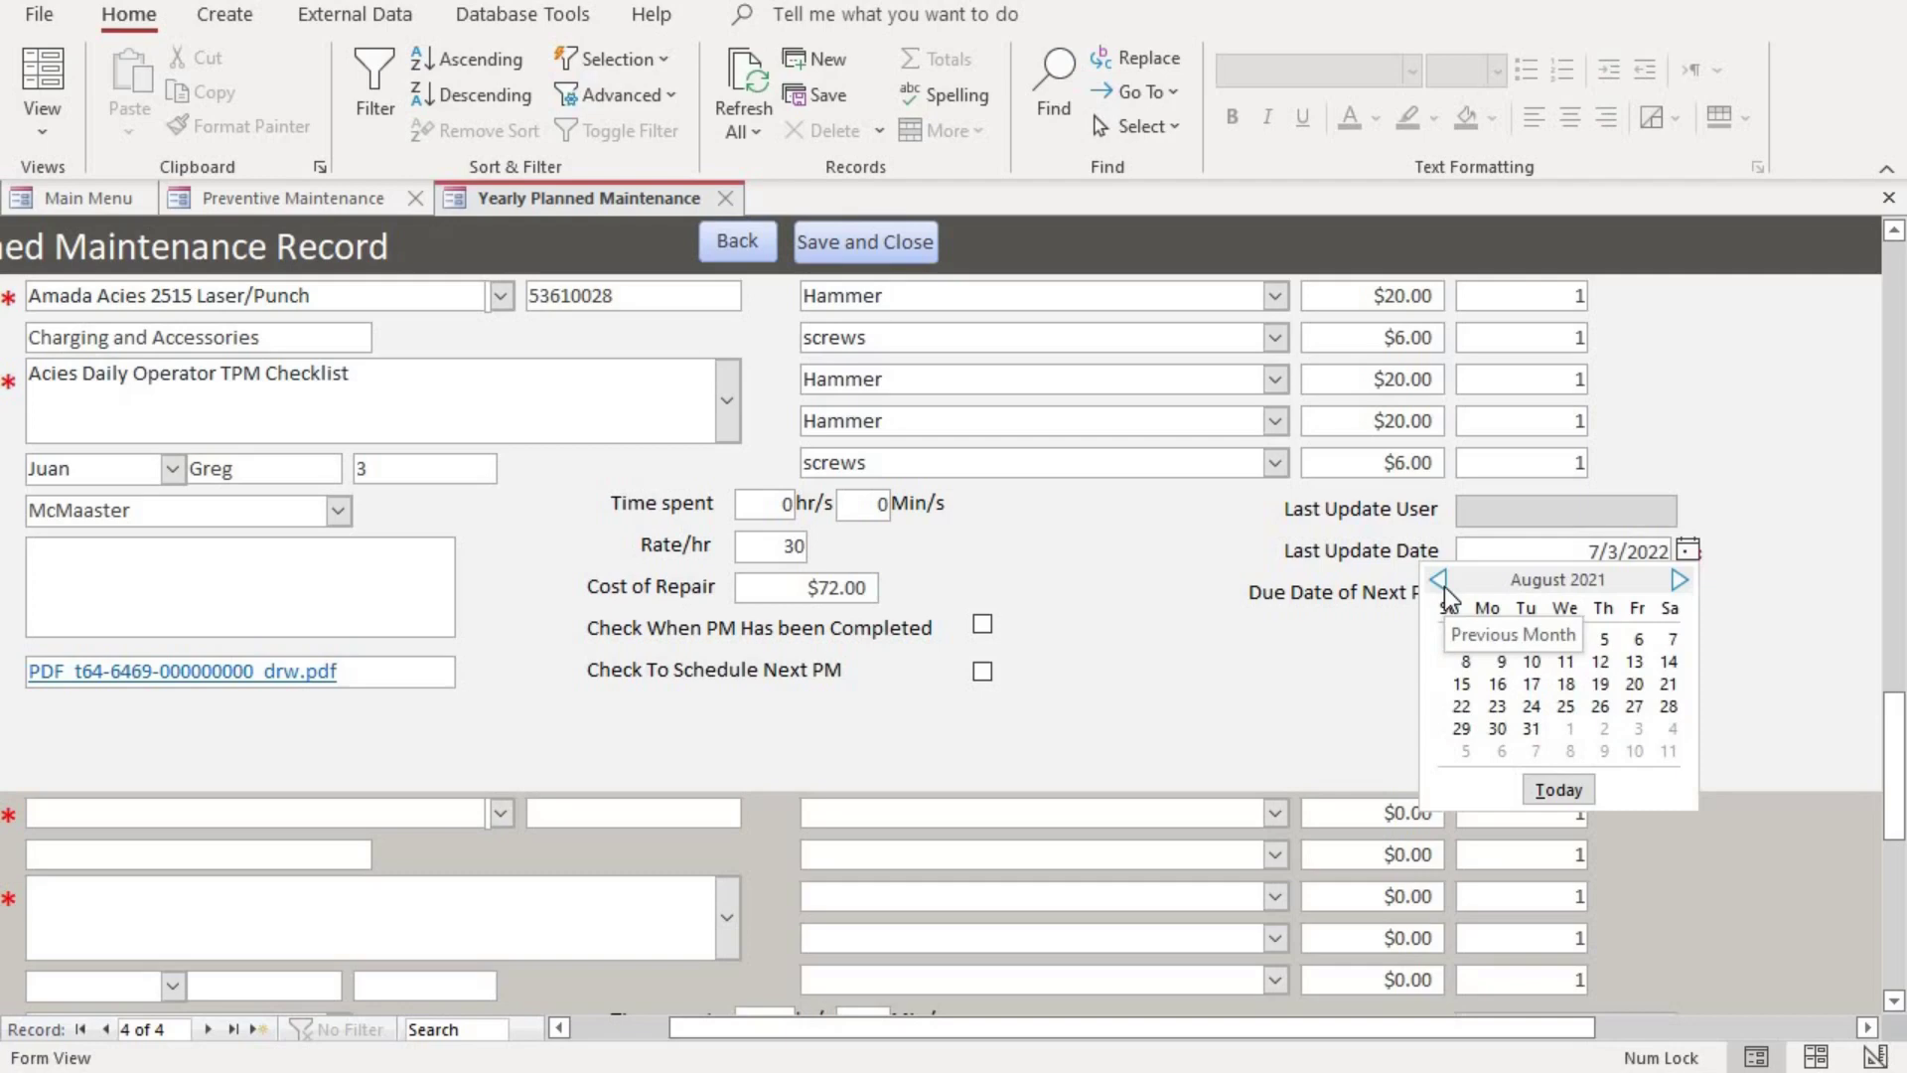
pyautogui.click(1442, 584)
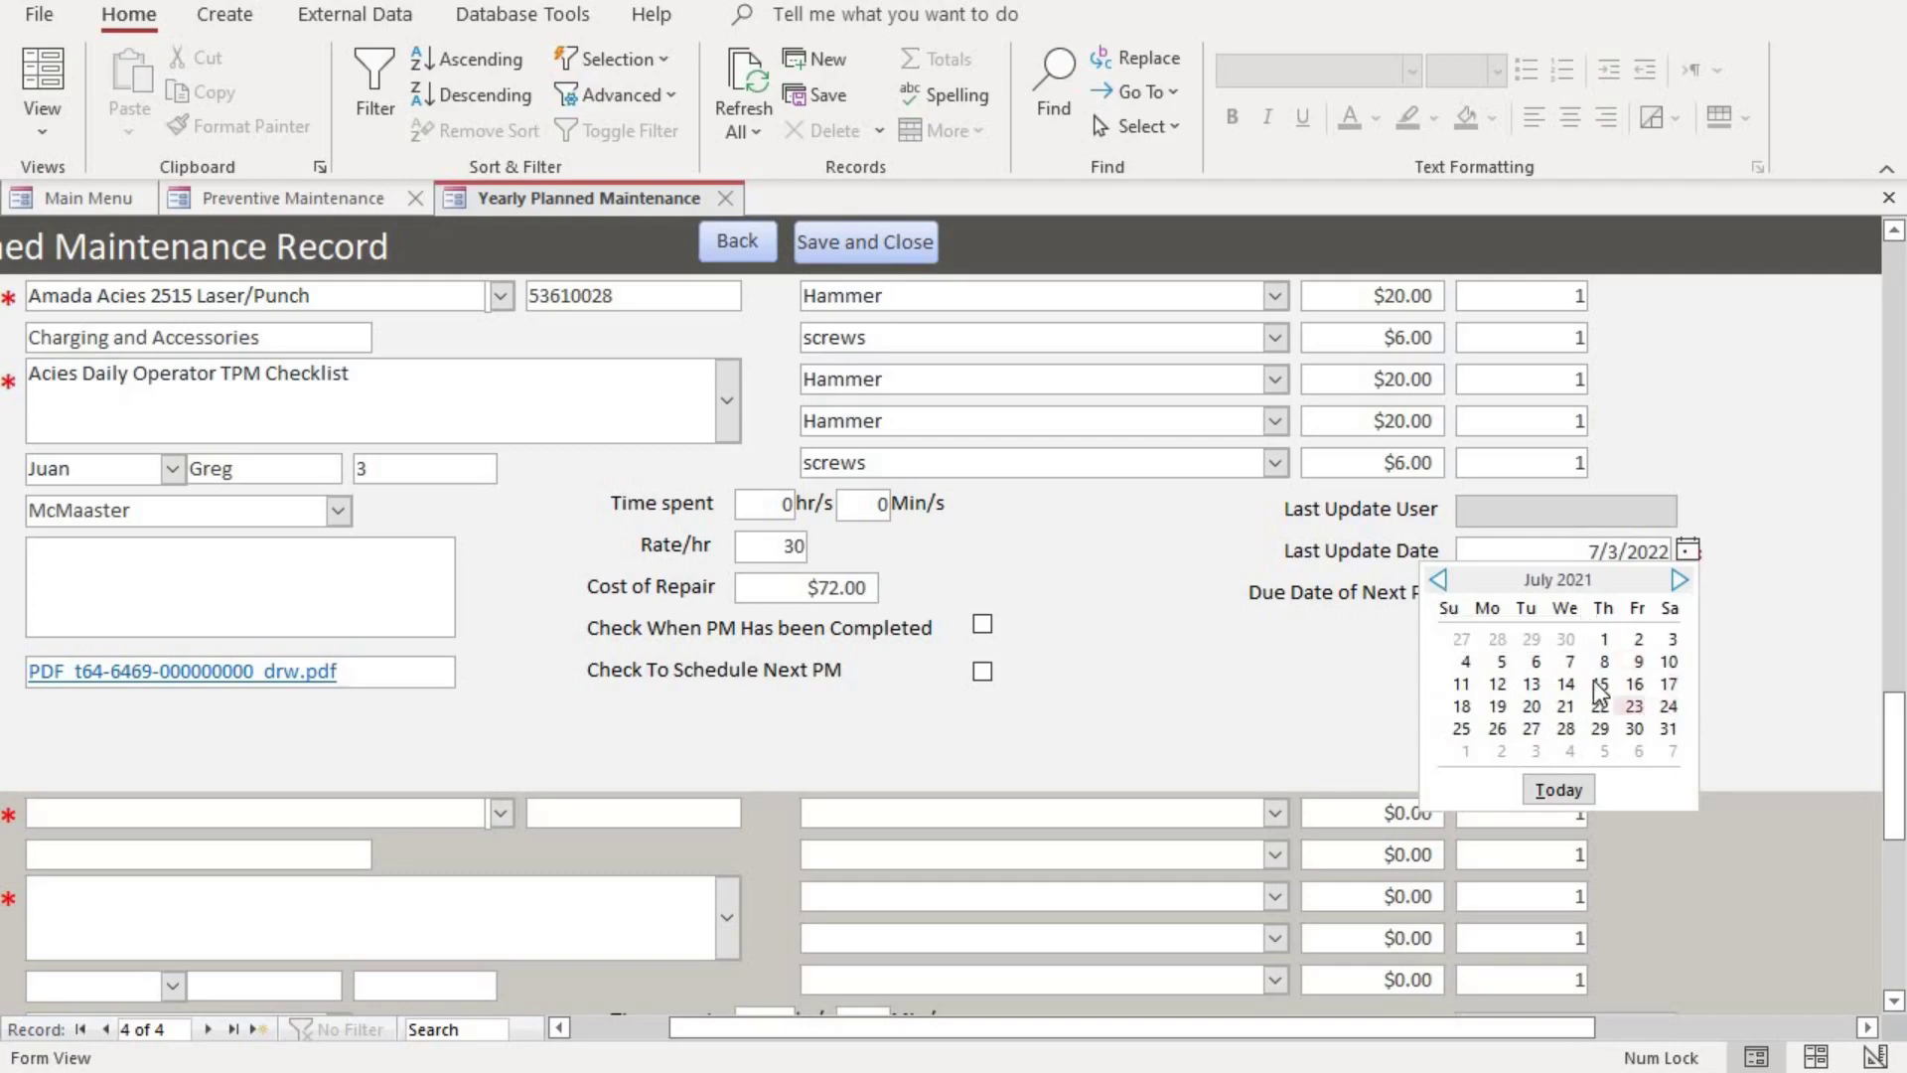
pyautogui.click(1536, 662)
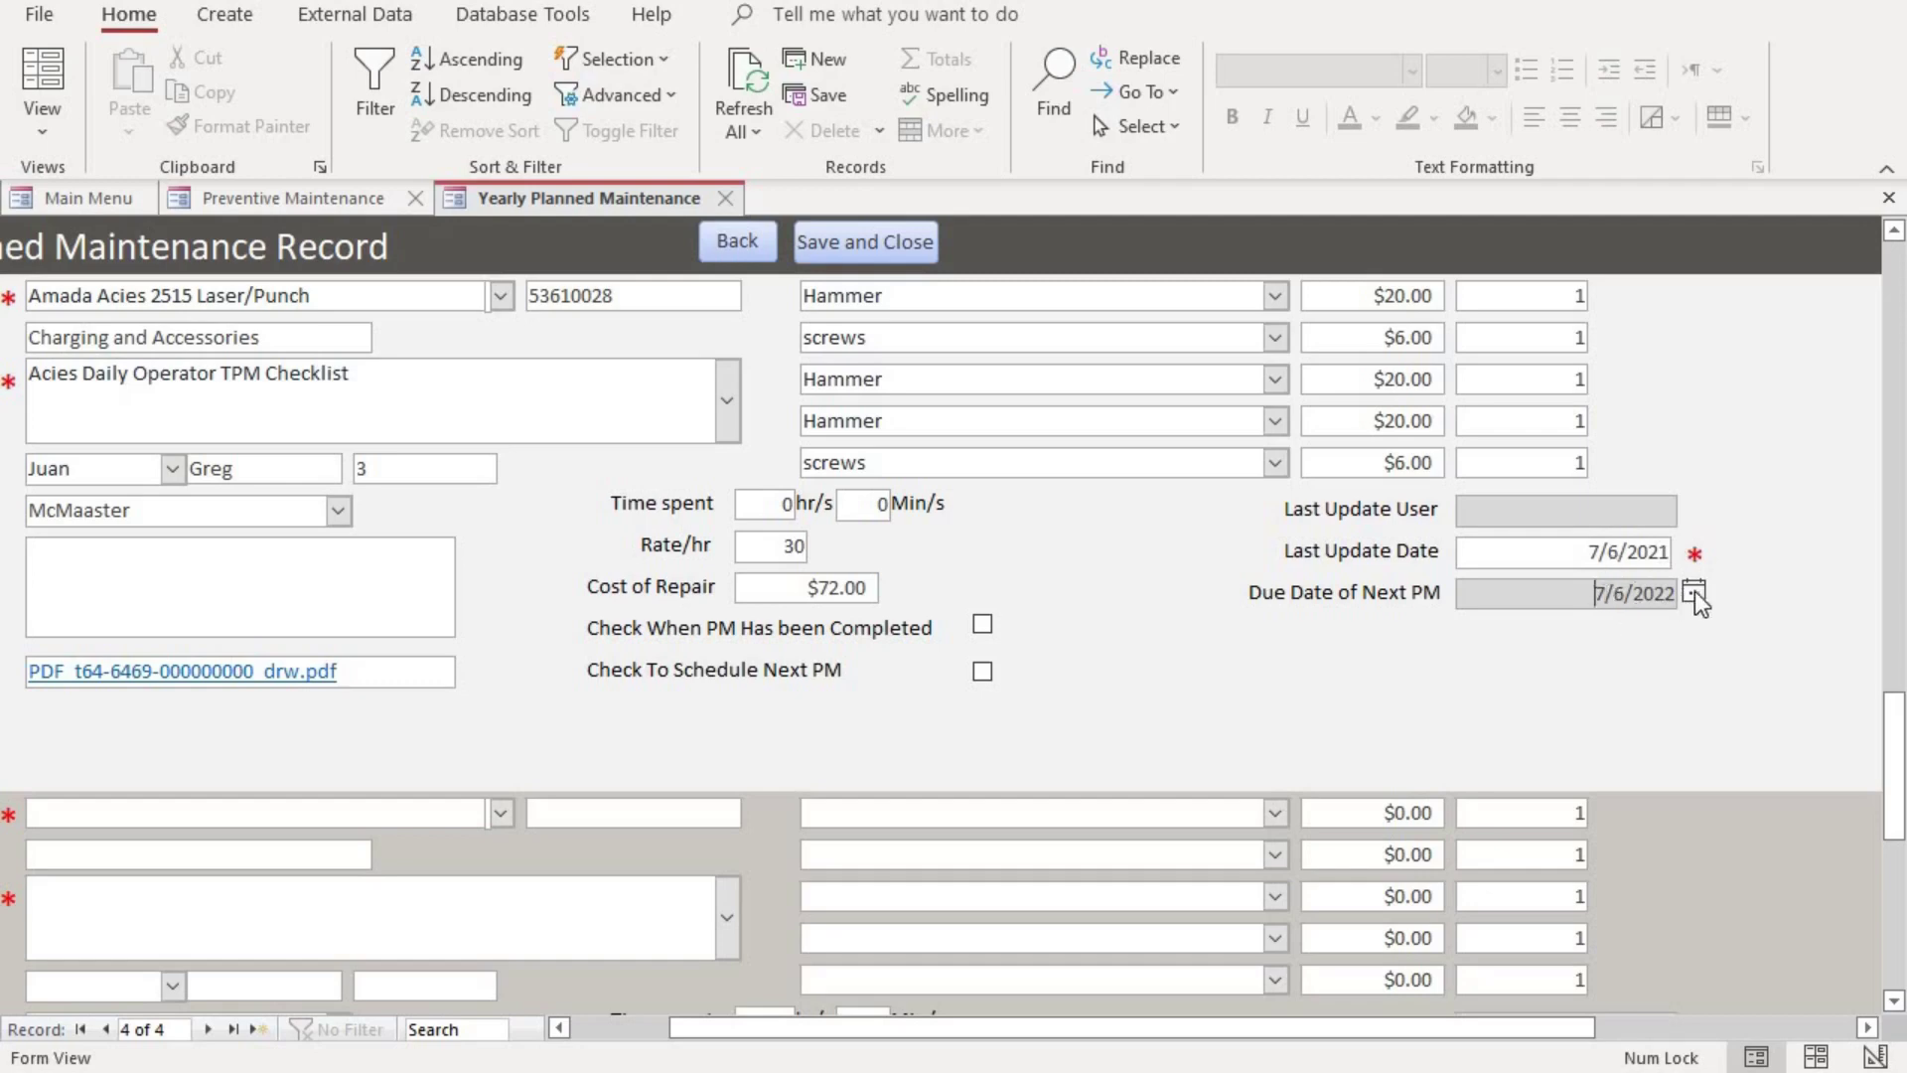
pyautogui.click(1598, 595)
# Step: Save and close the yearly record, then reopen the dashboard to refresh PM counts
pyautogui.click(887, 254)
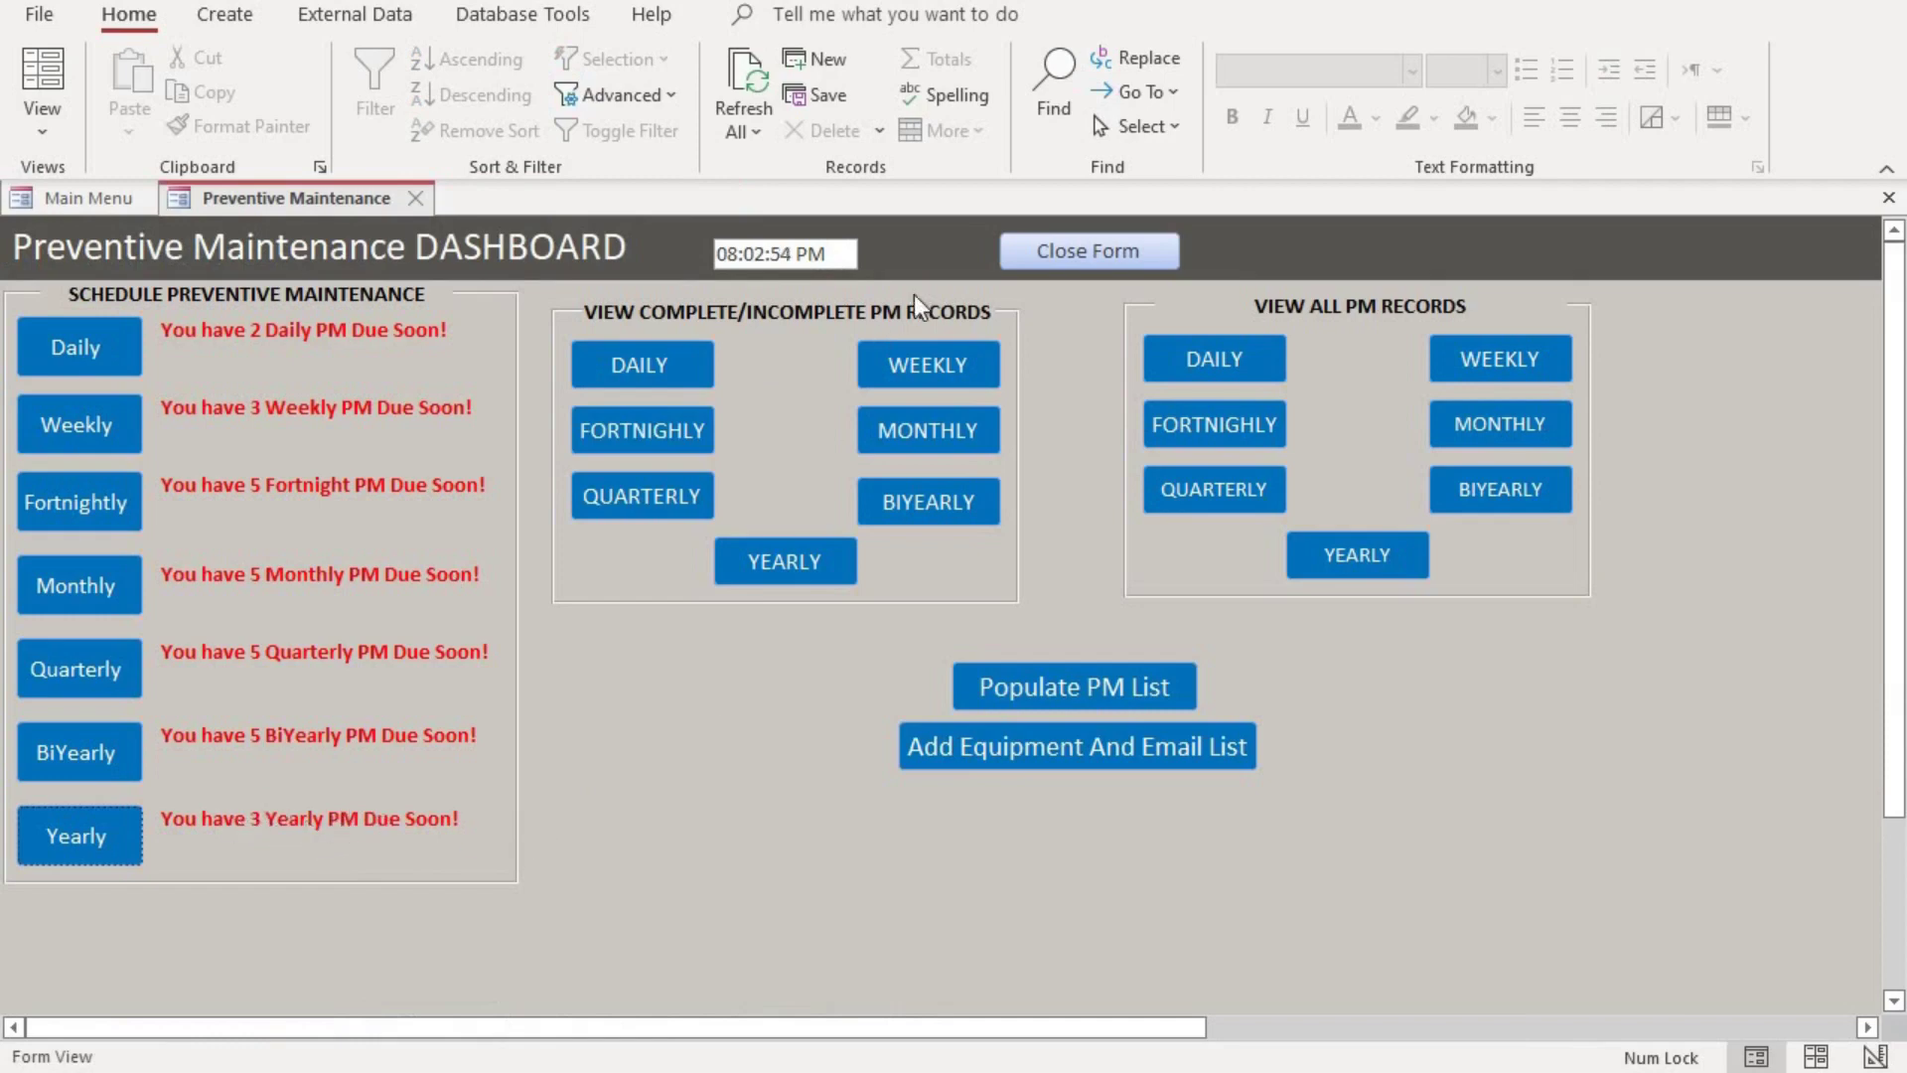
pyautogui.click(1107, 255)
pyautogui.click(369, 341)
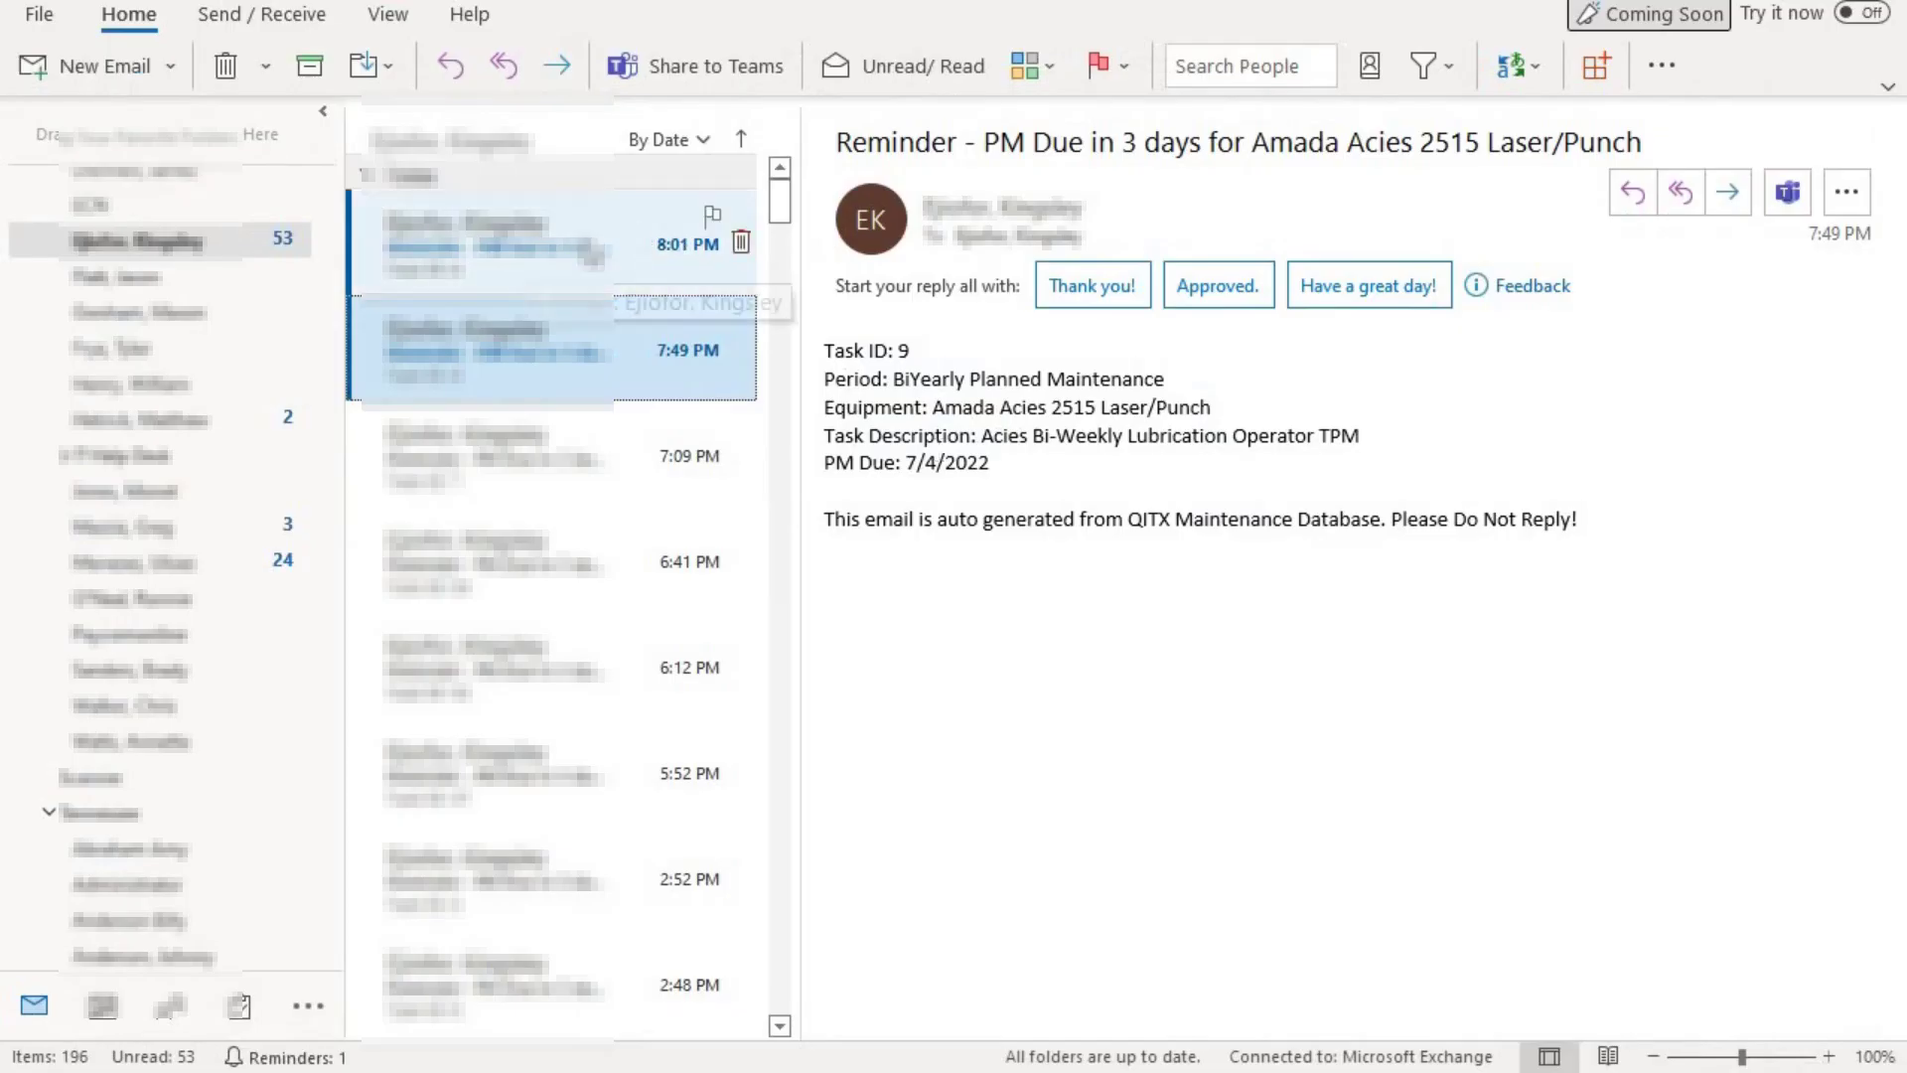
# Step: Read the new Outlook reminder for the Acies Daily Operator TPM Checklist, then return to Access
pyautogui.click(568, 266)
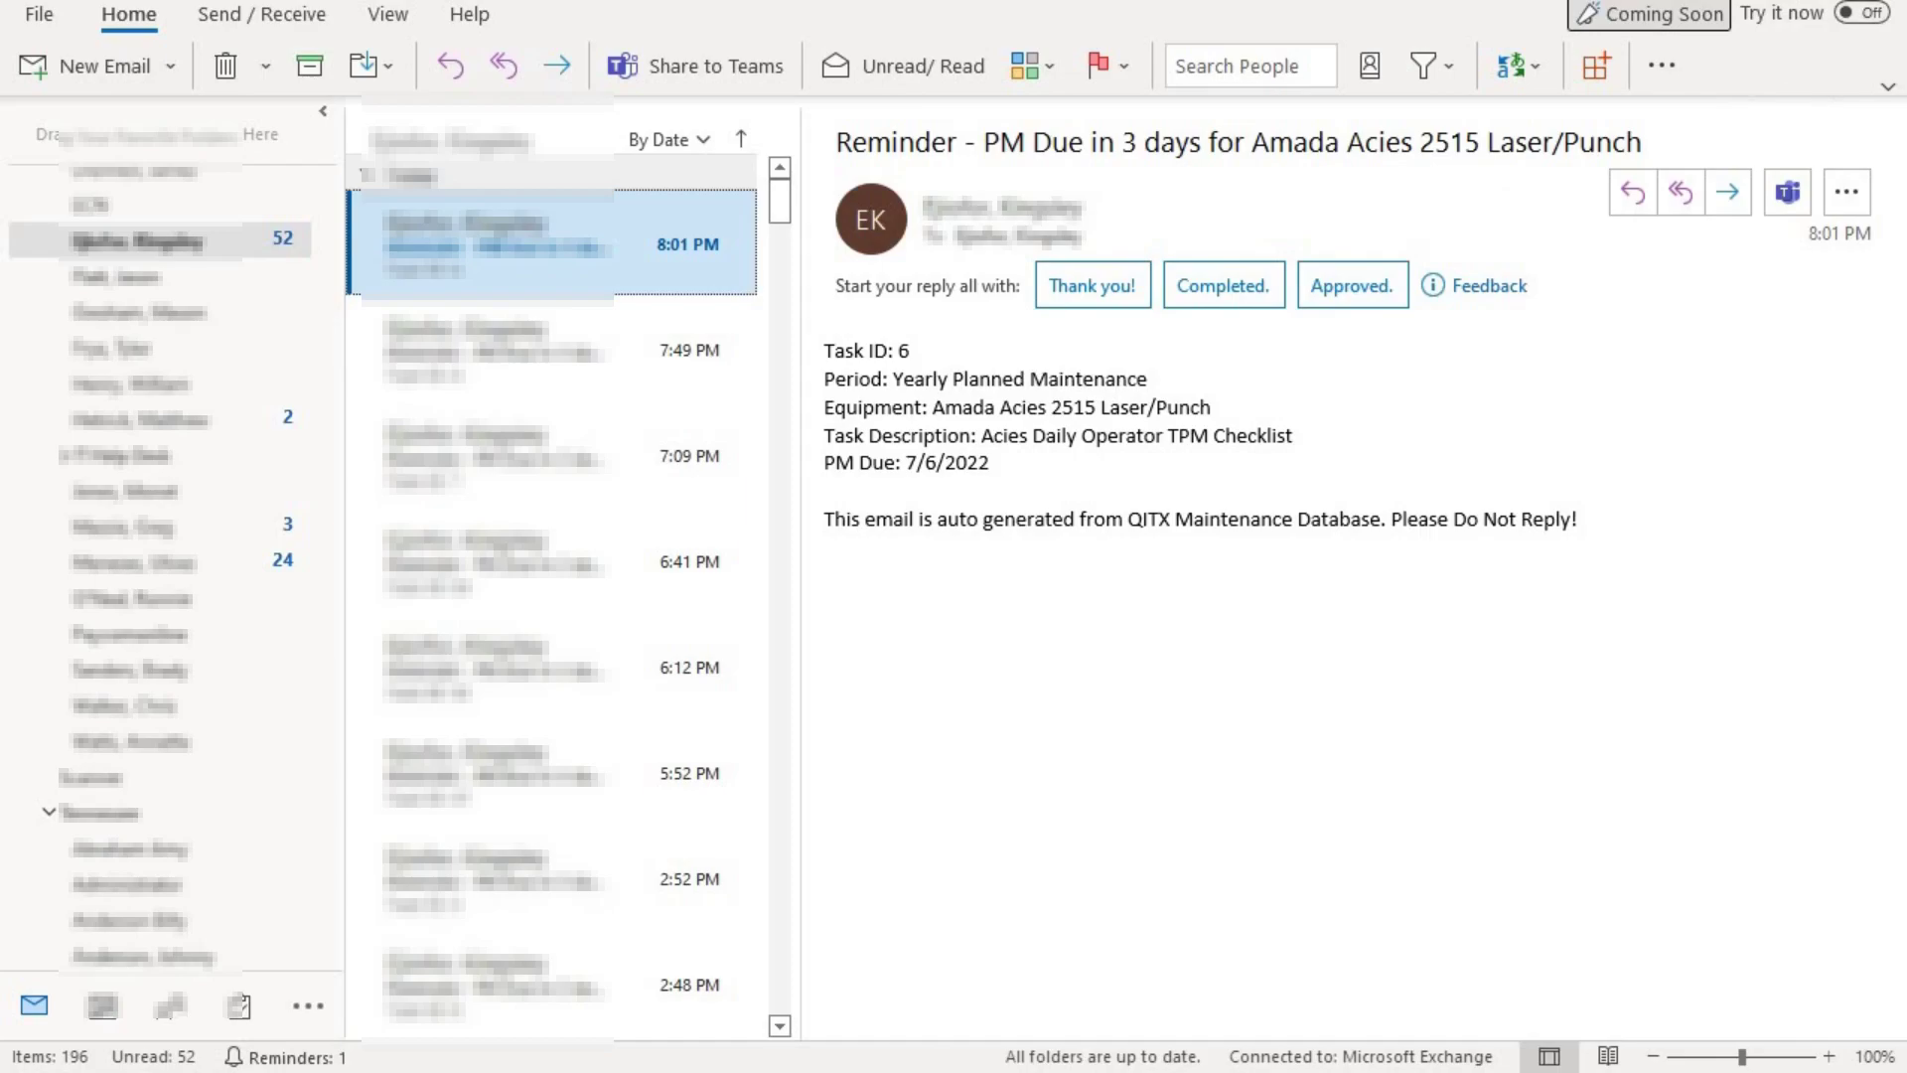
pyautogui.hotkey('alt', 'Tab')
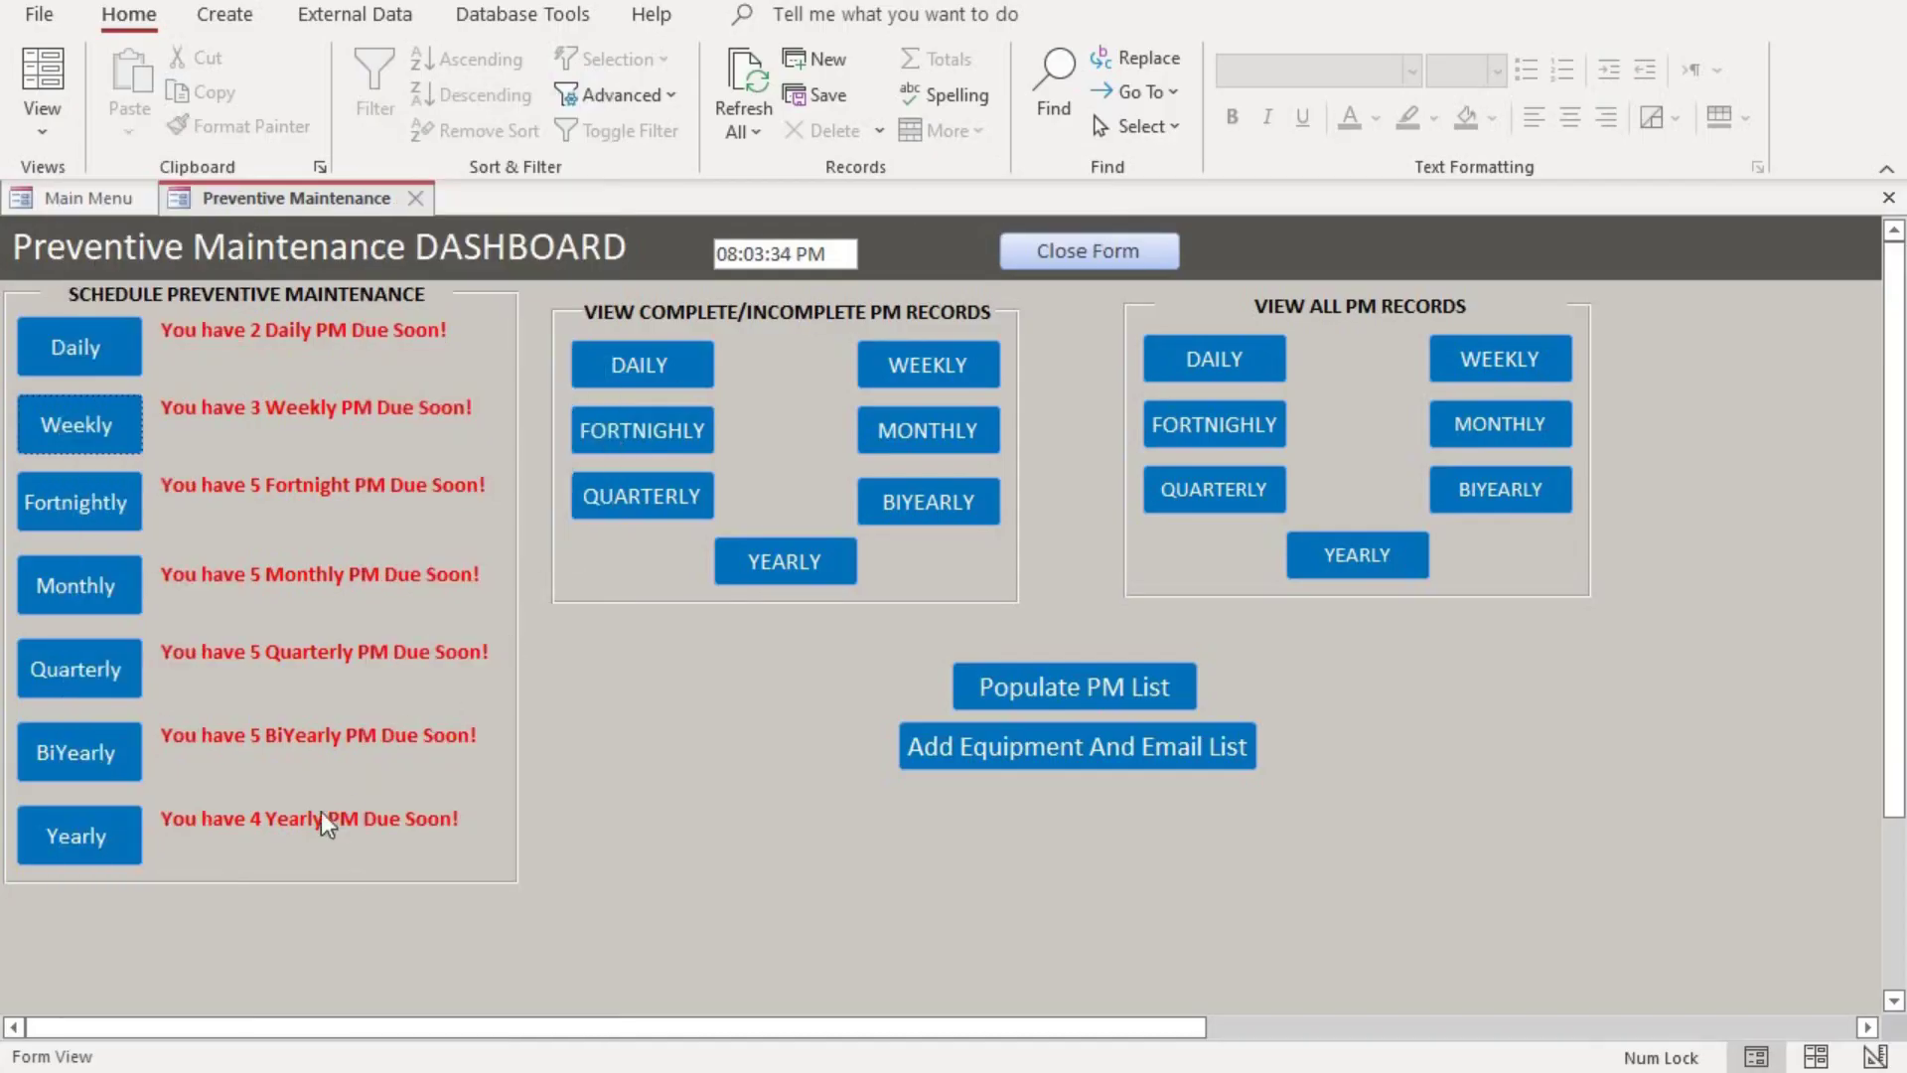